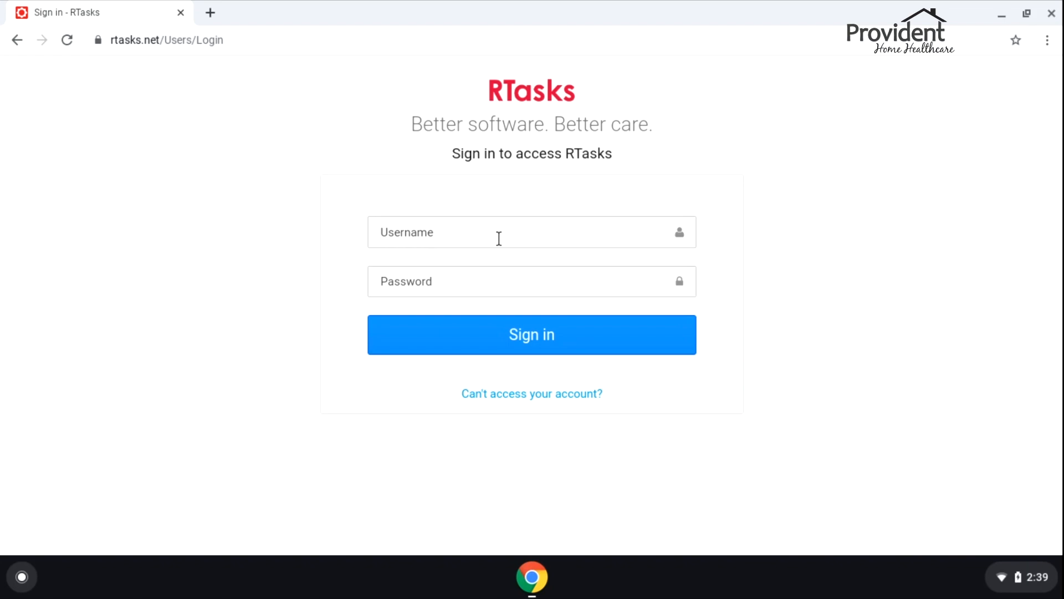
Sign in to RTasks with the saved nurse username and the account password
{"action": "left_click", "coordinate": [499, 238]}
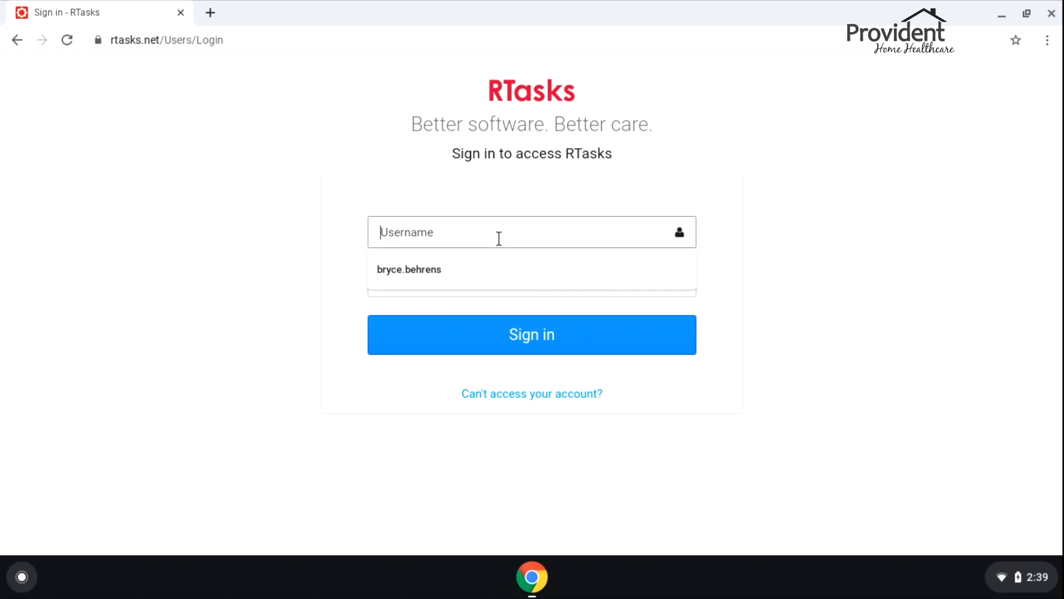
{"action": "key", "text": "Tab"}
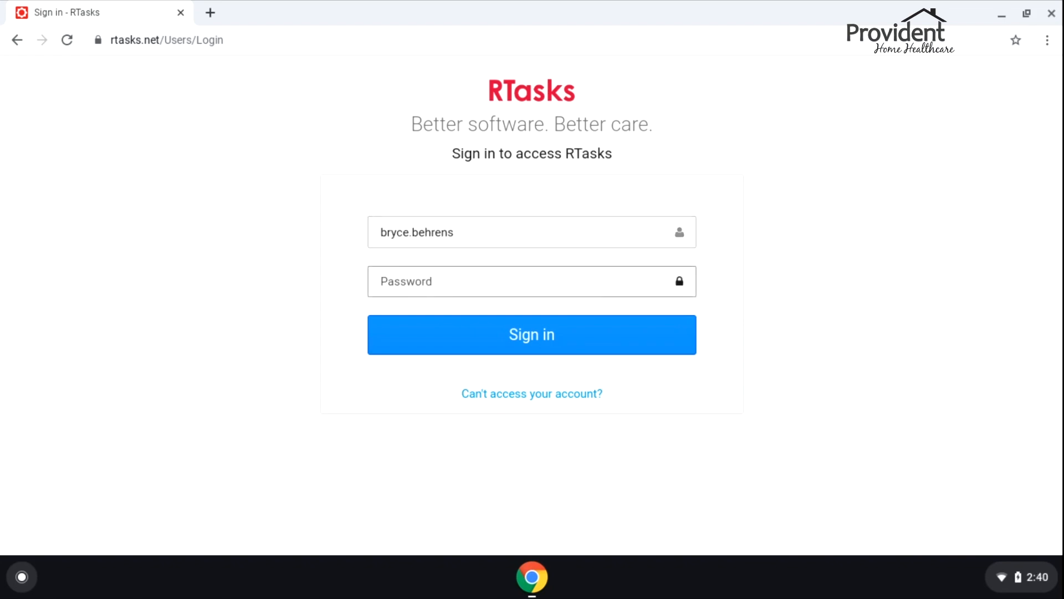
{"action": "type", "text": "••••••••••••"}
{"action": "key", "text": "Return"}
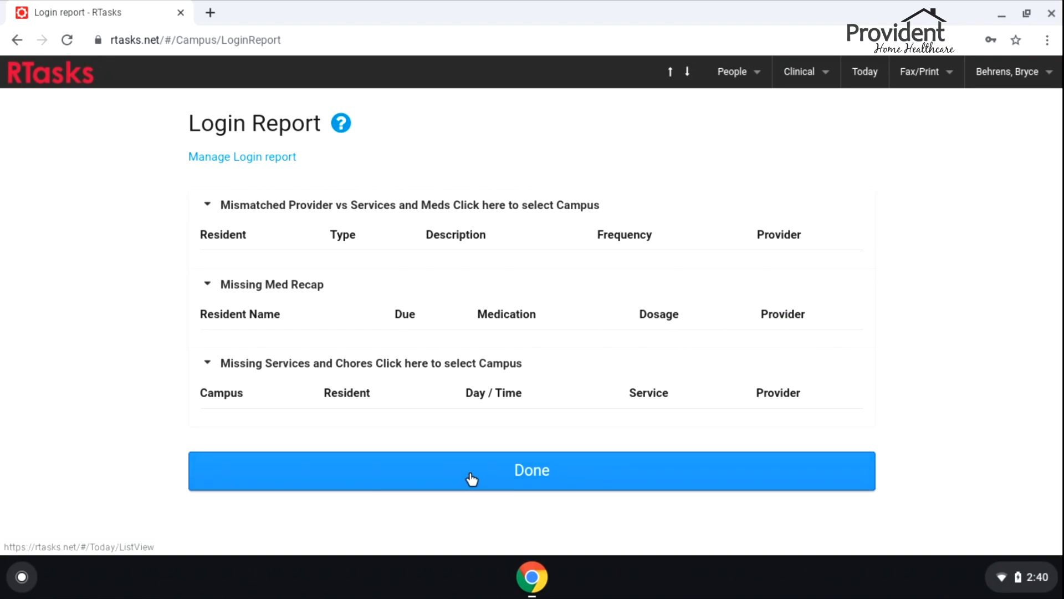
Dismiss the Login Report and switch the campus to A Test Provident
{"action": "left_click", "coordinate": [518, 470]}
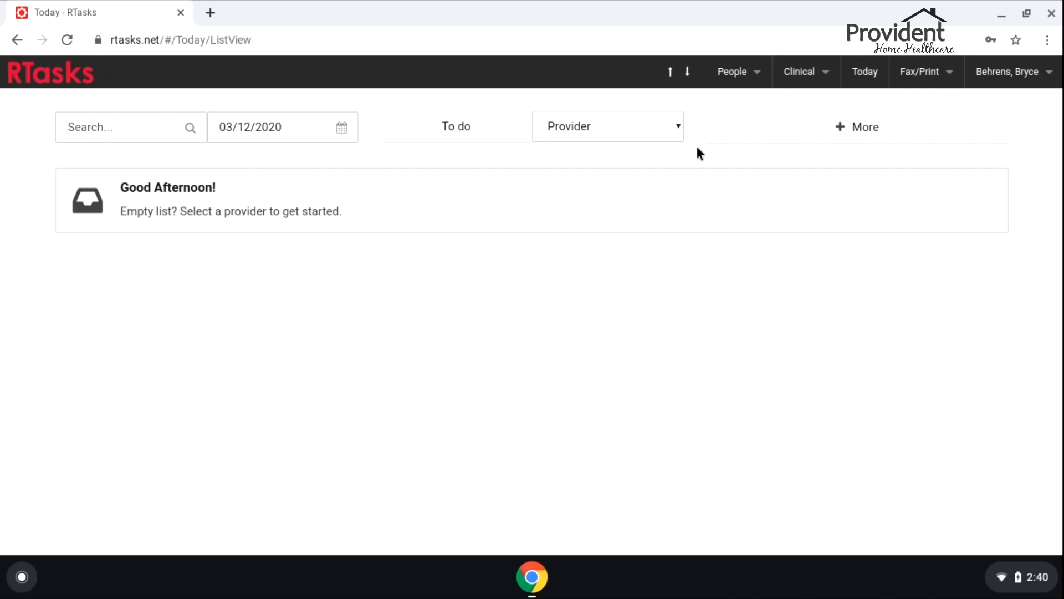
{"action": "left_click", "coordinate": [1020, 78]}
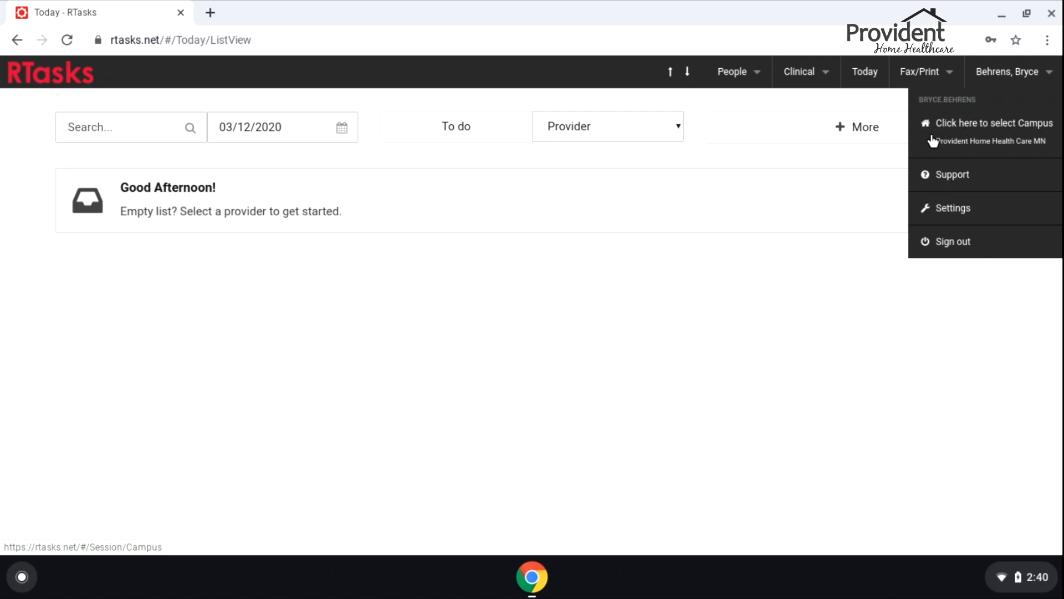
{"action": "left_click", "coordinate": [966, 138]}
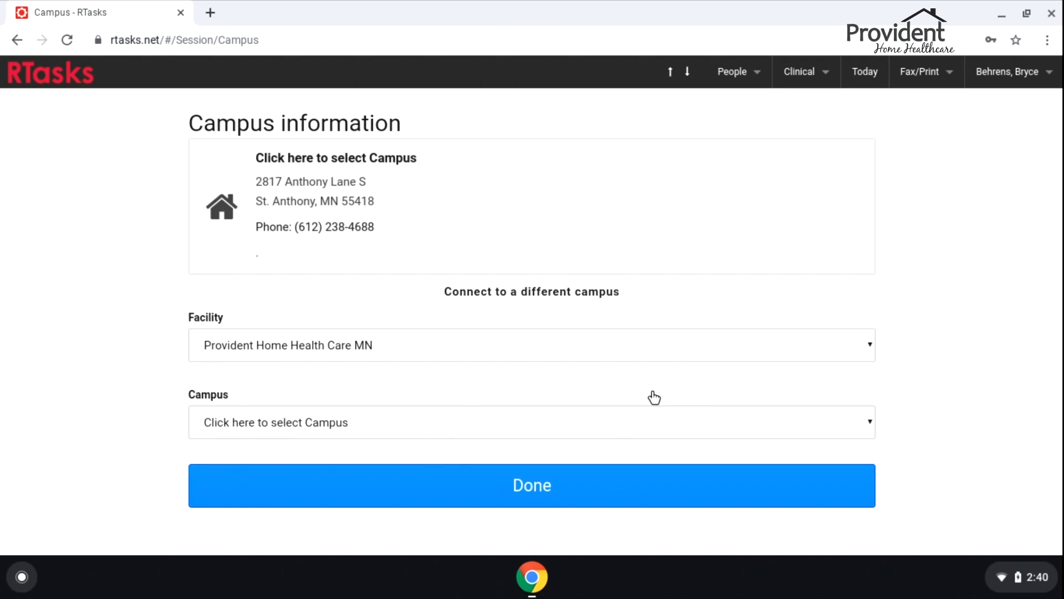
{"action": "left_click", "coordinate": [507, 424]}
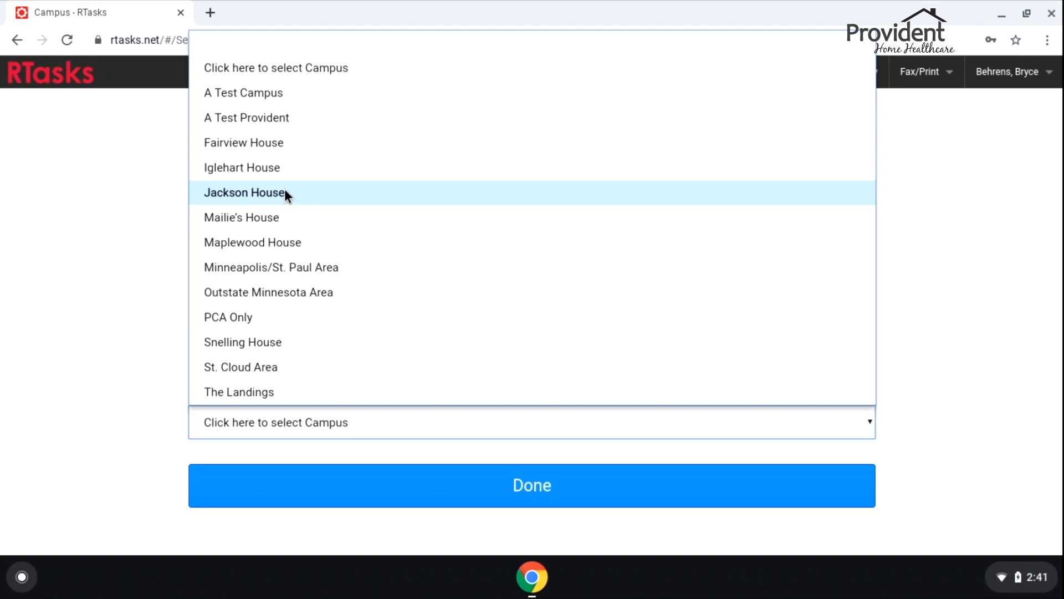
{"action": "left_click", "coordinate": [264, 118]}
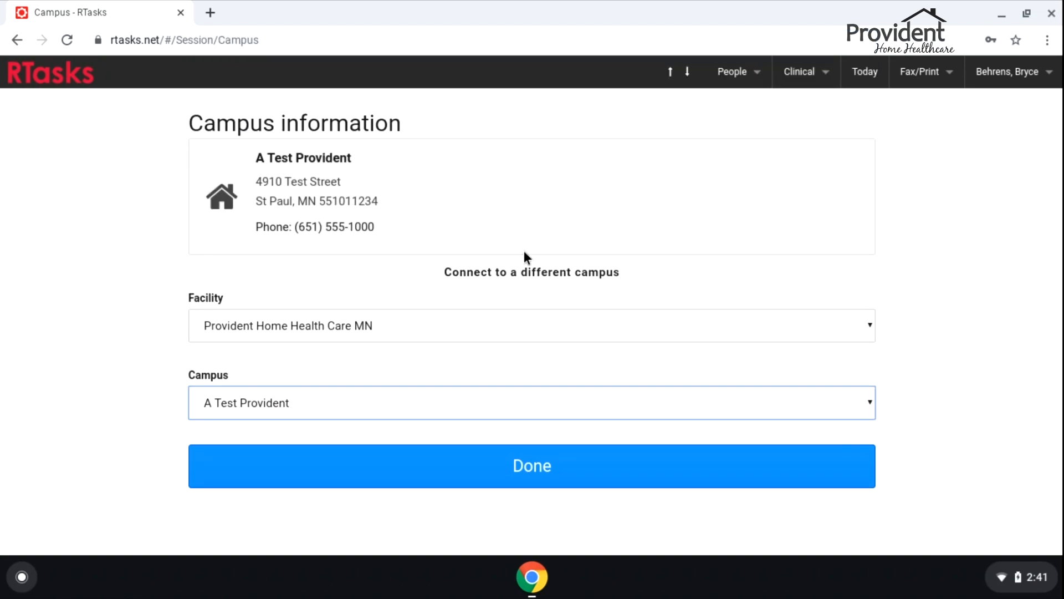
{"action": "left_click", "coordinate": [547, 480]}
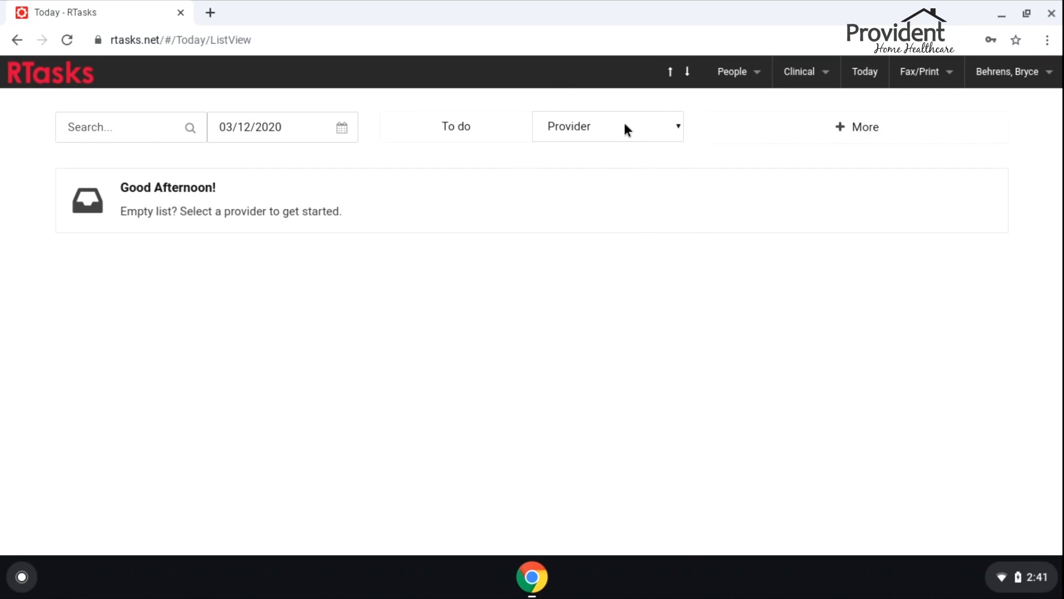
Filter the Today list to the vent nurse provider and scroll through the assigned tasks
{"action": "left_click", "coordinate": [610, 131]}
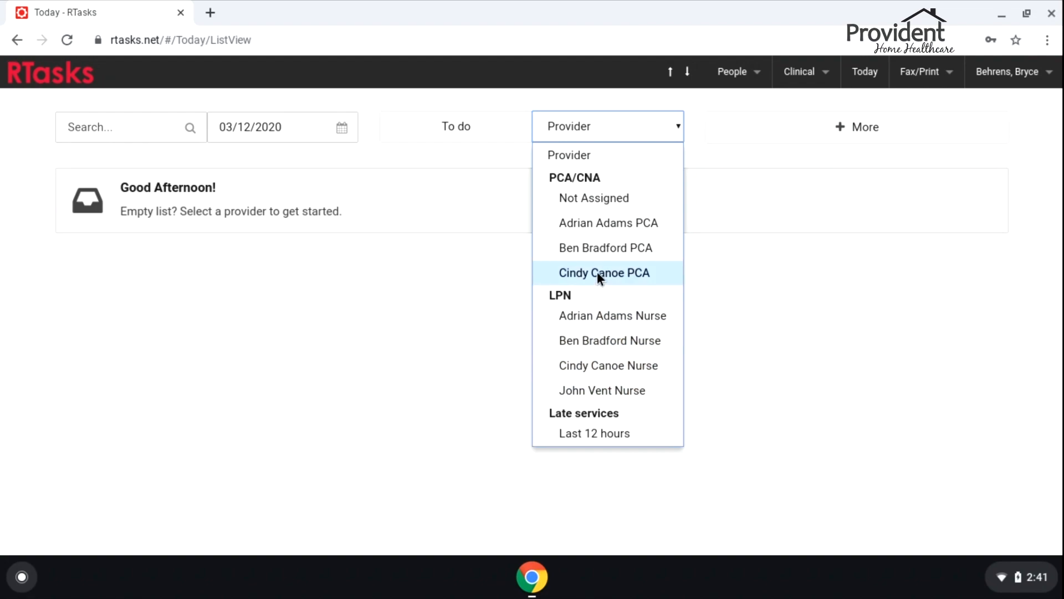
{"action": "left_click", "coordinate": [601, 391]}
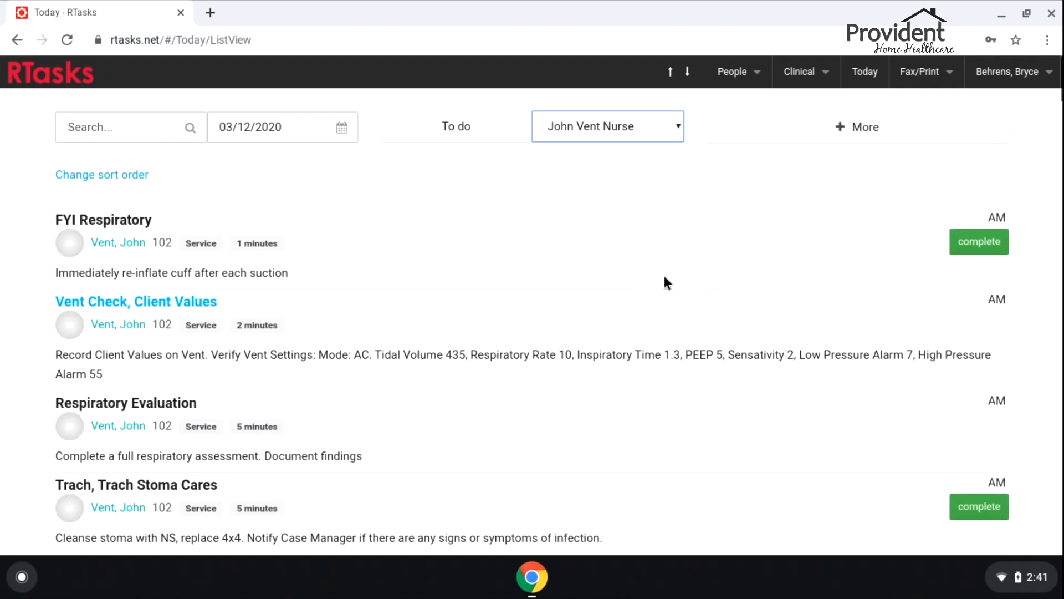
{"action": "scroll", "coordinate": [606, 291], "scroll_direction": "down", "scroll_amount": 4}
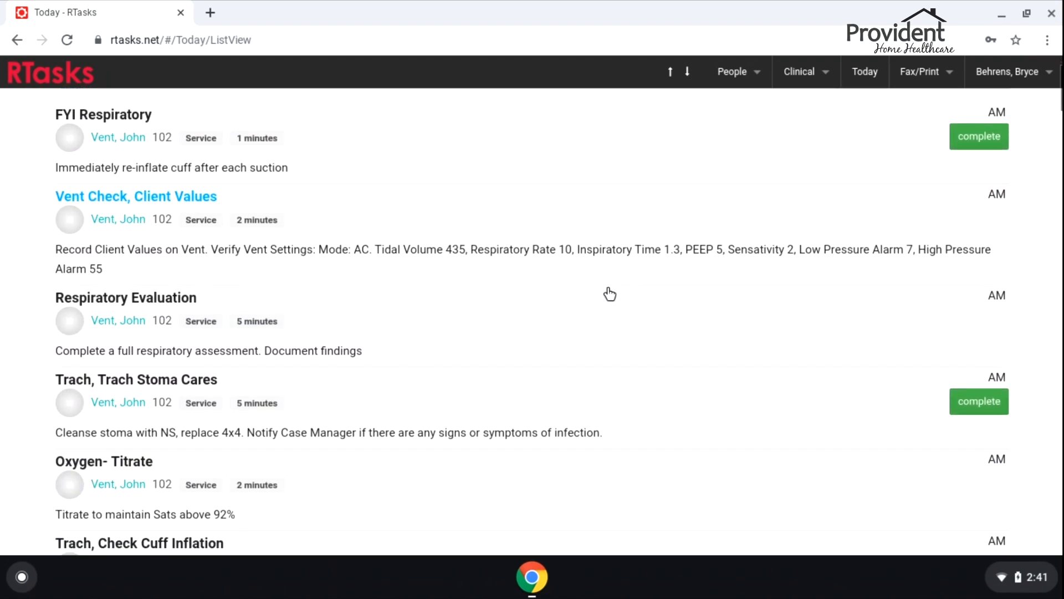
{"action": "scroll", "coordinate": [610, 294], "scroll_direction": "down", "scroll_amount": 10}
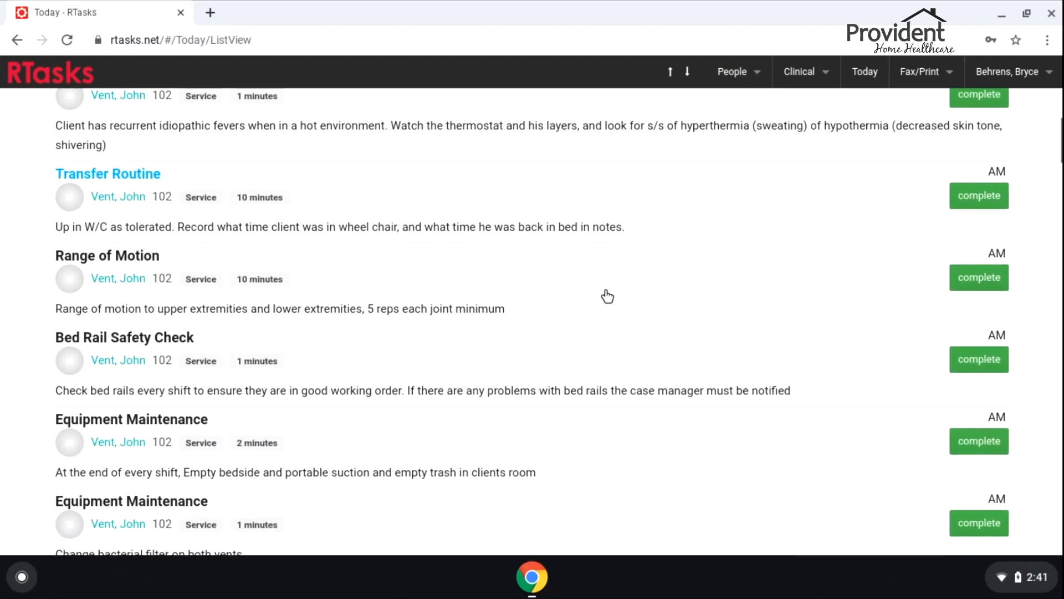
{"action": "left_click_drag", "start_coordinate": [1056, 163], "coordinate": [1059, 83]}
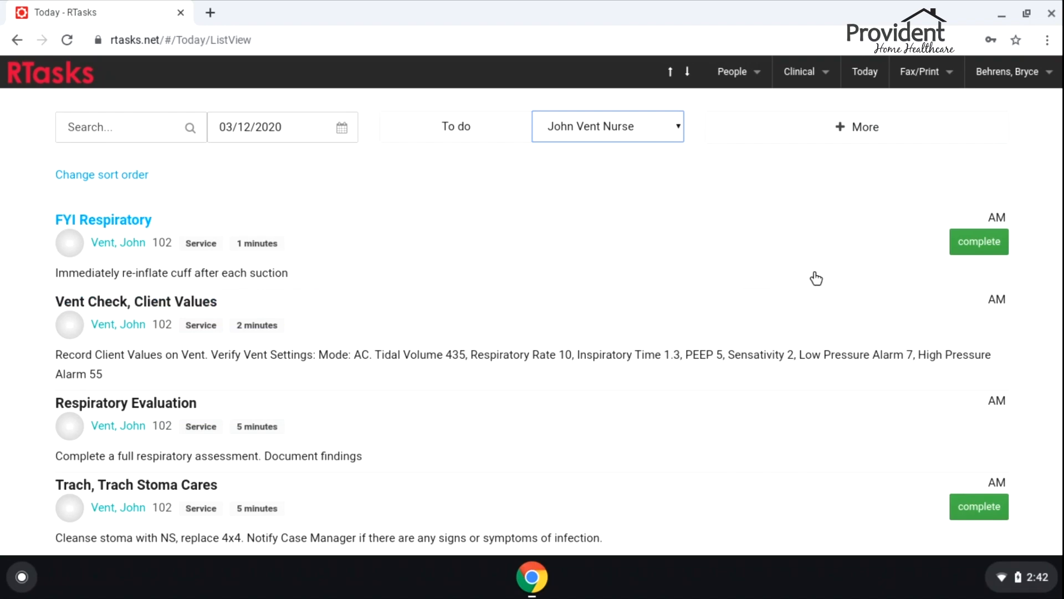
Mark FYI Respiratory as complete from the Today list
{"action": "left_click", "coordinate": [977, 248]}
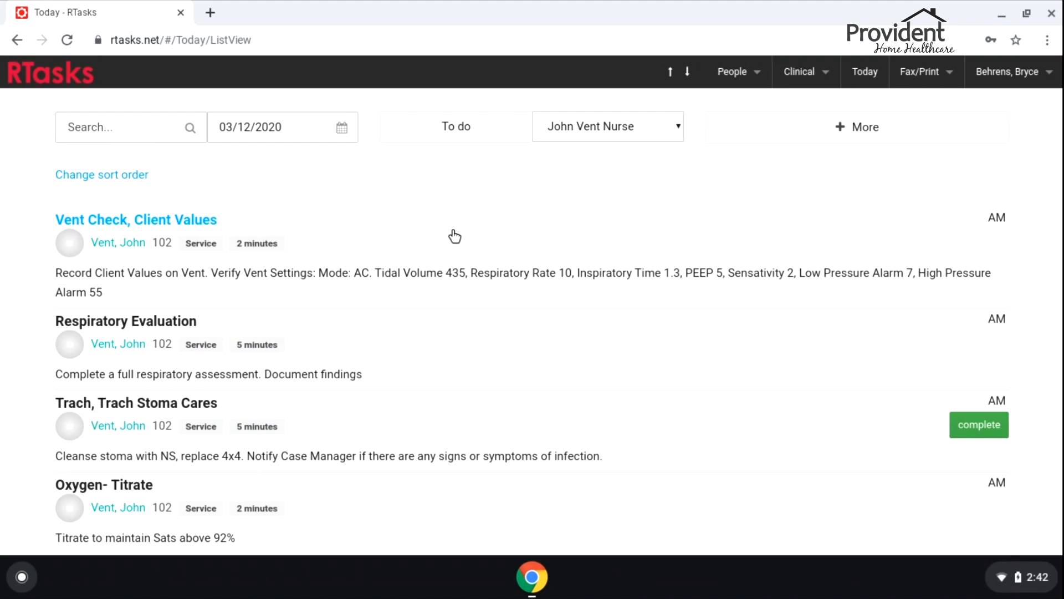
Open Vent Check, Client Values and enter PEEP 5, RR 18, VTE 450, PIP 29, Min Vent 3.7
{"action": "left_click", "coordinate": [573, 235]}
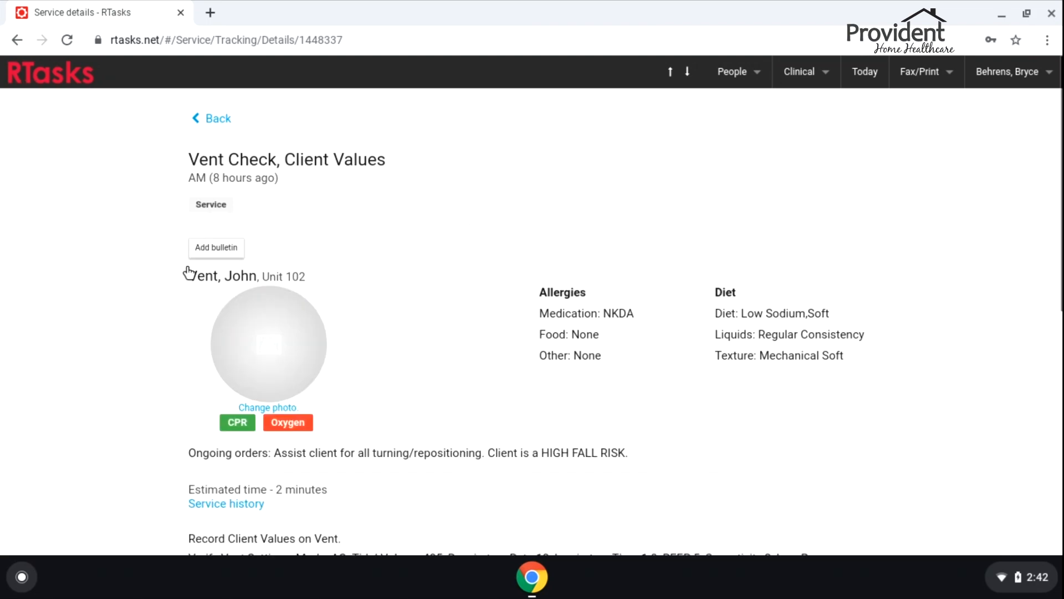
{"action": "scroll", "coordinate": [367, 309], "scroll_direction": "down", "scroll_amount": 1}
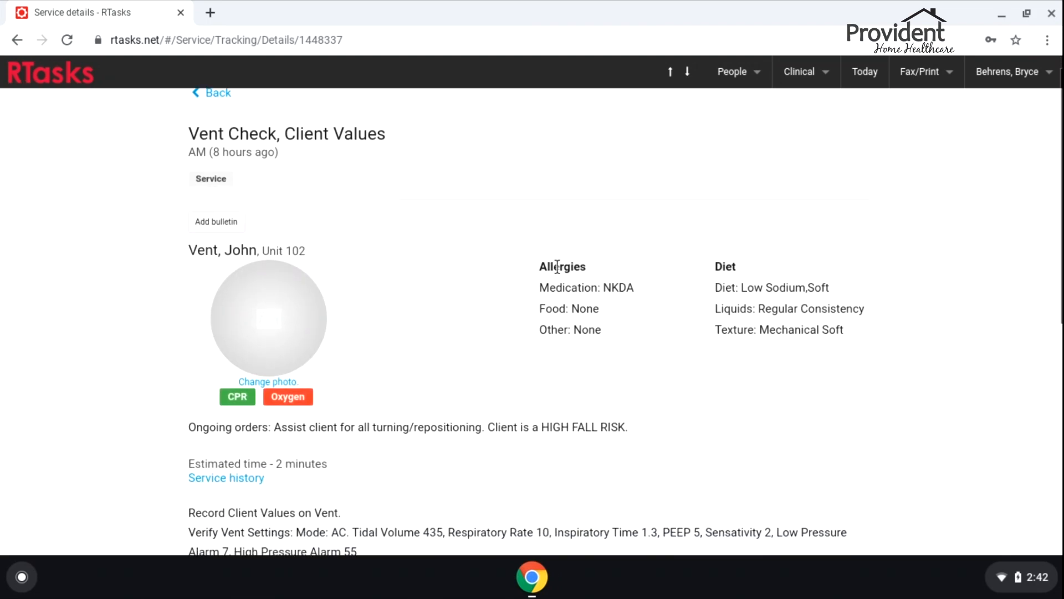
{"action": "scroll", "coordinate": [655, 313], "scroll_direction": "down", "scroll_amount": 3}
{"action": "scroll", "coordinate": [468, 323], "scroll_direction": "down", "scroll_amount": 1}
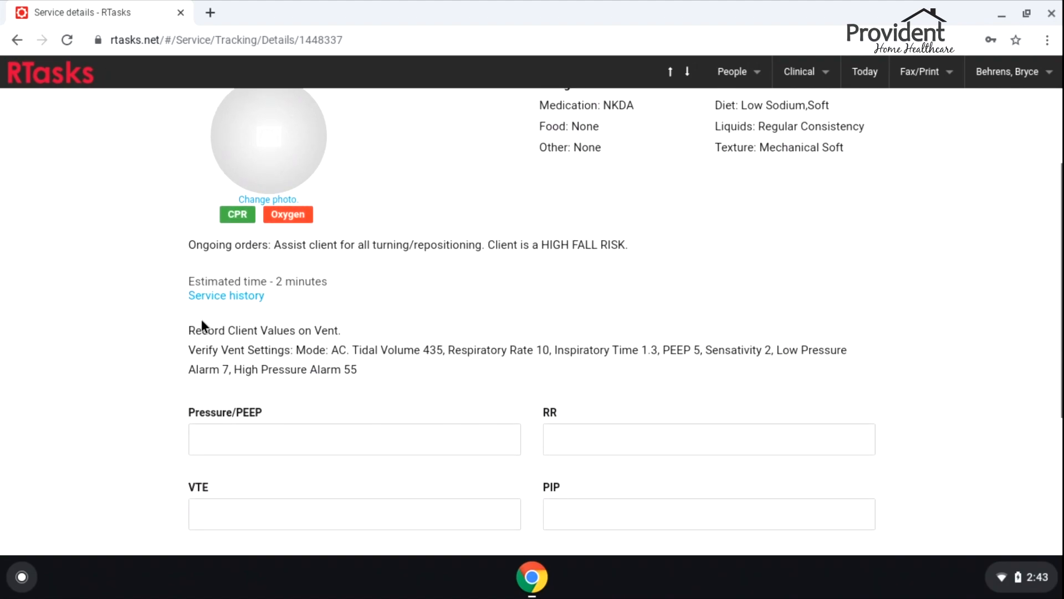
{"action": "scroll", "coordinate": [390, 336], "scroll_direction": "down", "scroll_amount": 2}
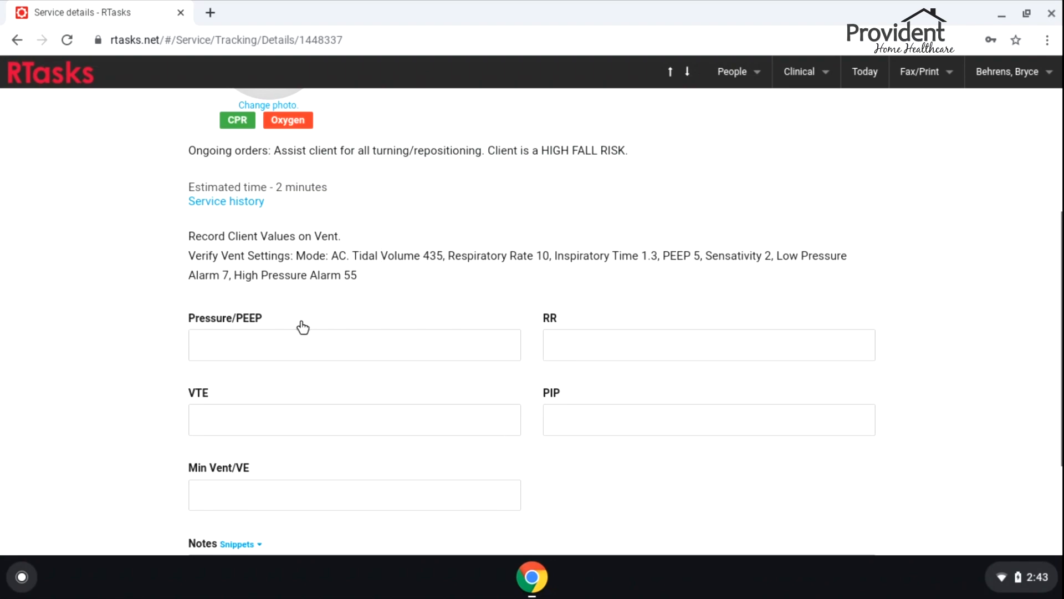
{"action": "scroll", "coordinate": [315, 342], "scroll_direction": "down", "scroll_amount": 1}
{"action": "left_click", "coordinate": [236, 292]}
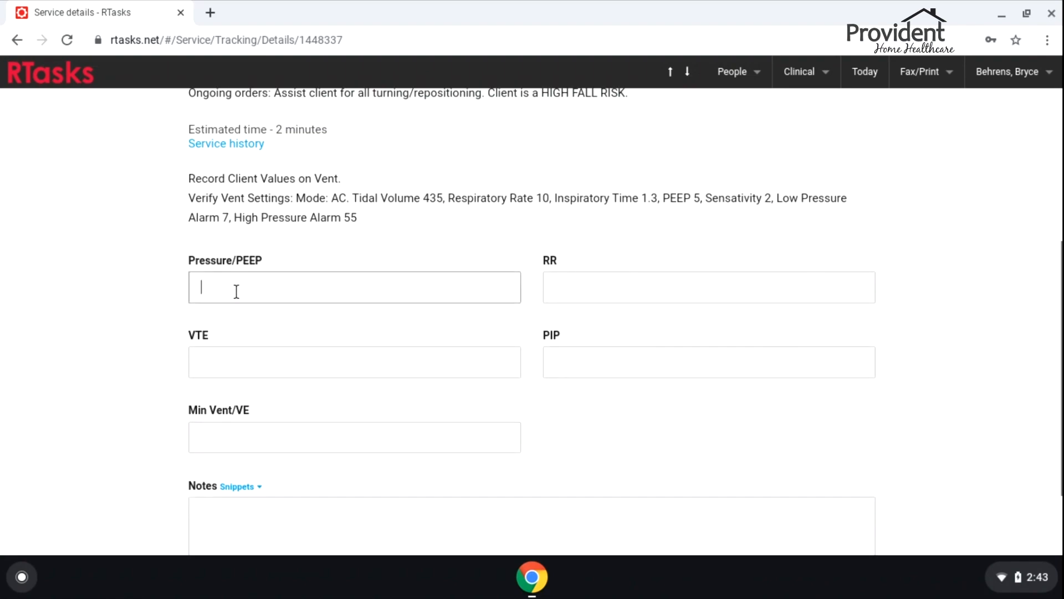
{"action": "type", "text": "5"}
{"action": "key", "text": "Tab"}
{"action": "key", "text": "Tab"}
{"action": "type", "text": "450"}
{"action": "key", "text": "Tab"}
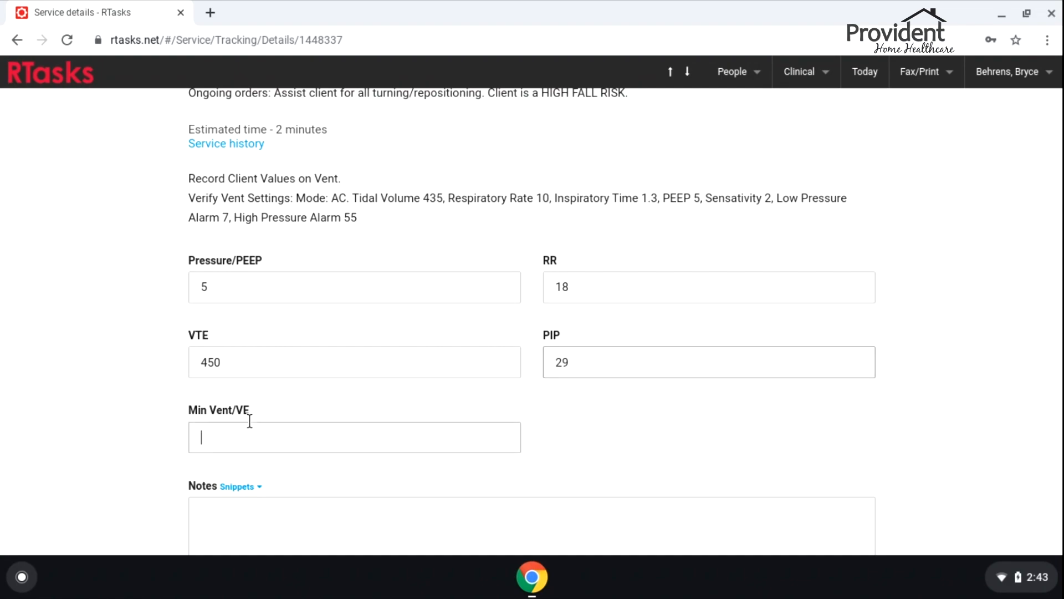
{"action": "type", "text": "3.7"}
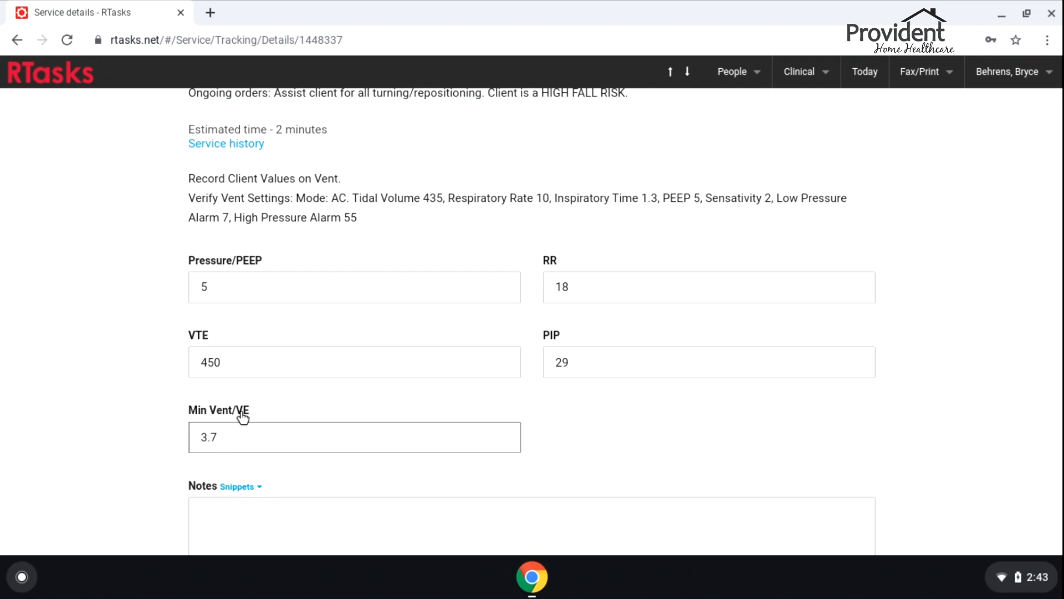
Add a note that the client is tolerating well and complete the vent check
{"action": "scroll", "coordinate": [78, 338], "scroll_direction": "down", "scroll_amount": 1}
{"action": "left_click", "coordinate": [246, 481]}
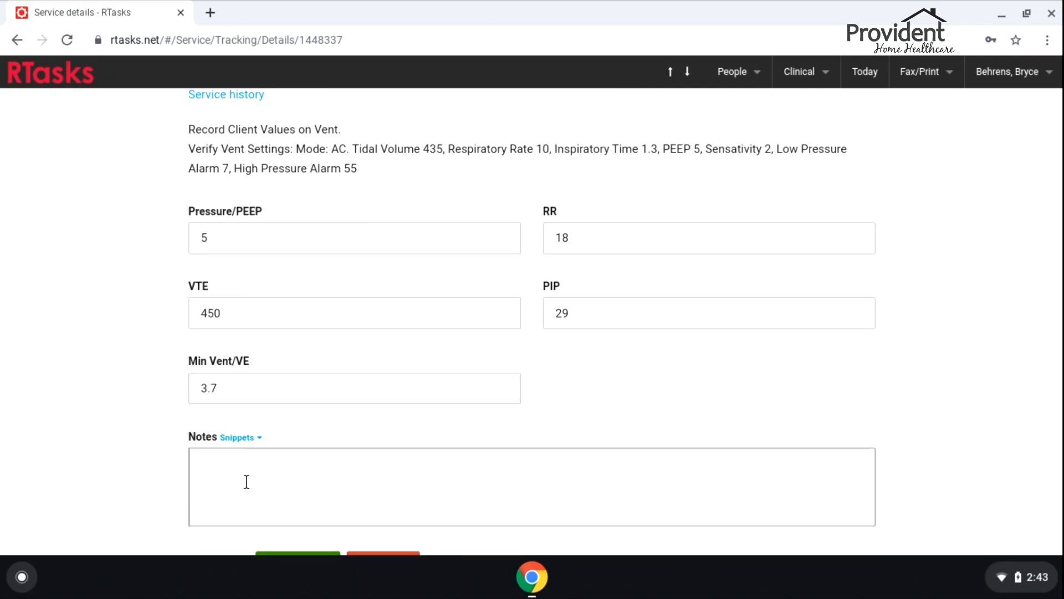
{"action": "type", "text": "Client tolerating ven"}
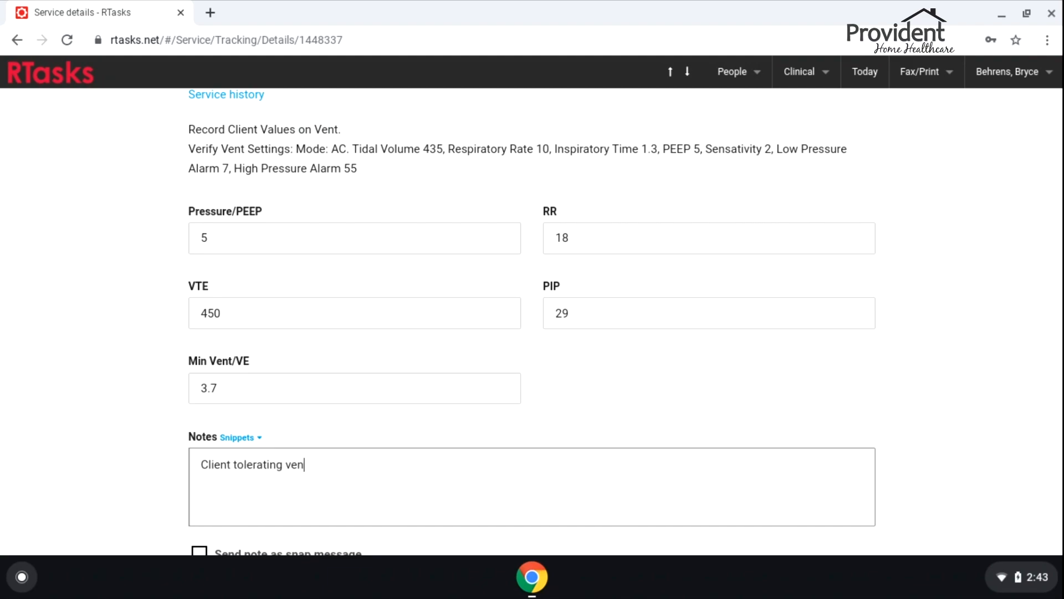
{"action": "left_click", "coordinate": [205, 391]}
{"action": "left_click", "coordinate": [157, 449]}
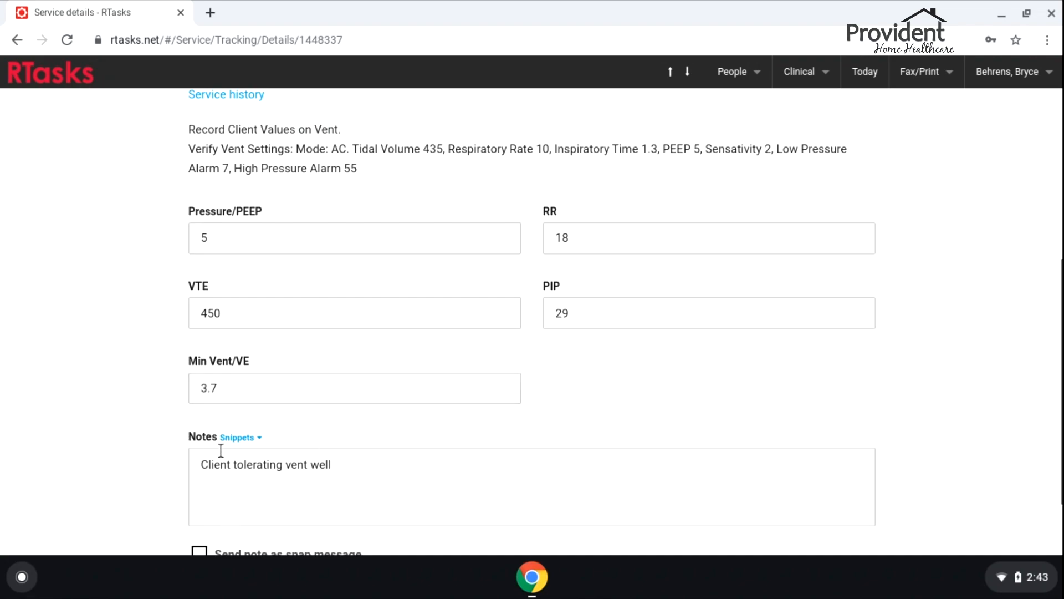
{"action": "scroll", "coordinate": [112, 429], "scroll_direction": "down", "scroll_amount": 2}
{"action": "scroll", "coordinate": [125, 297], "scroll_direction": "up", "scroll_amount": 1}
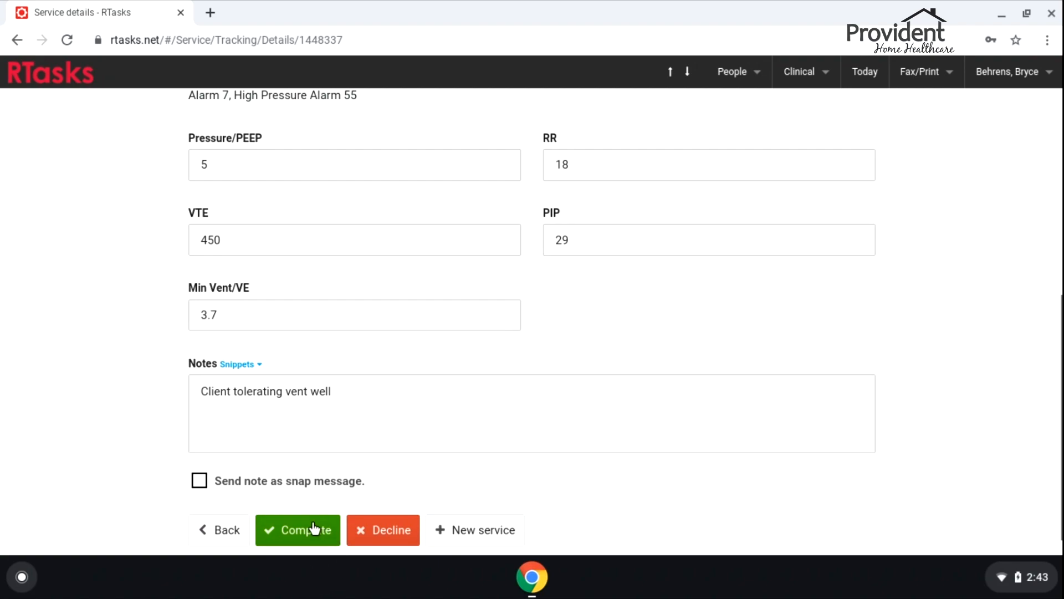
{"action": "left_click", "coordinate": [291, 527]}
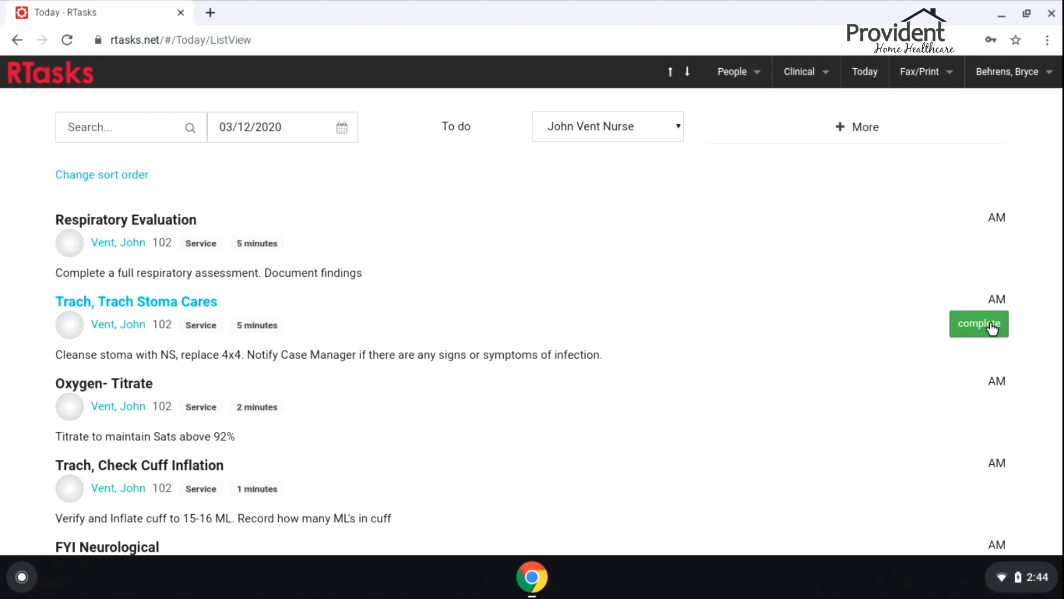
Complete Trach Stoma Cares with the note 'More mucous than usual noted on 4x4'
{"action": "left_click", "coordinate": [439, 314]}
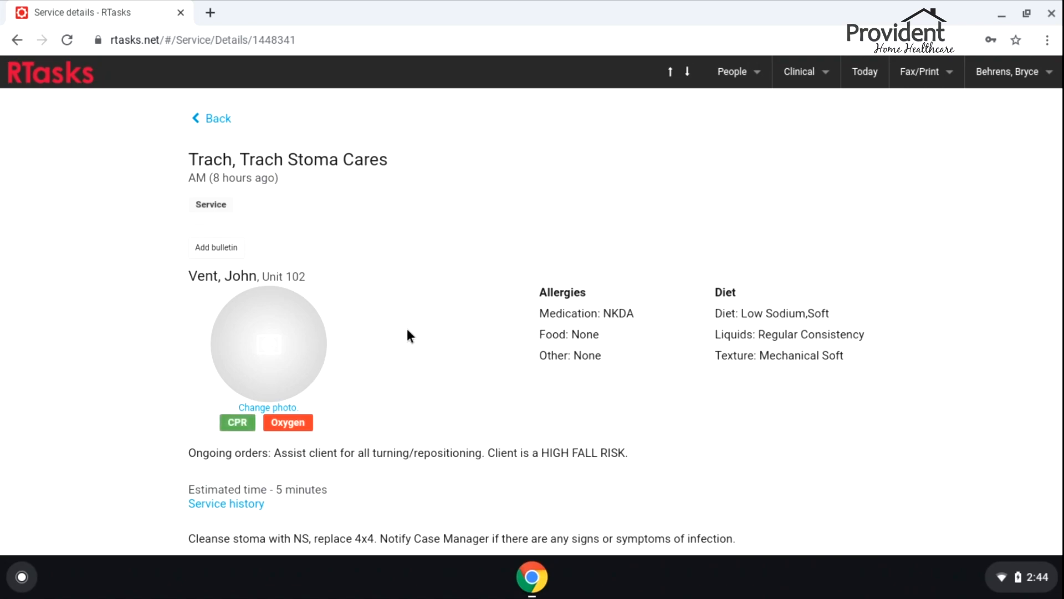
{"action": "scroll", "coordinate": [525, 311], "scroll_direction": "down", "scroll_amount": 3}
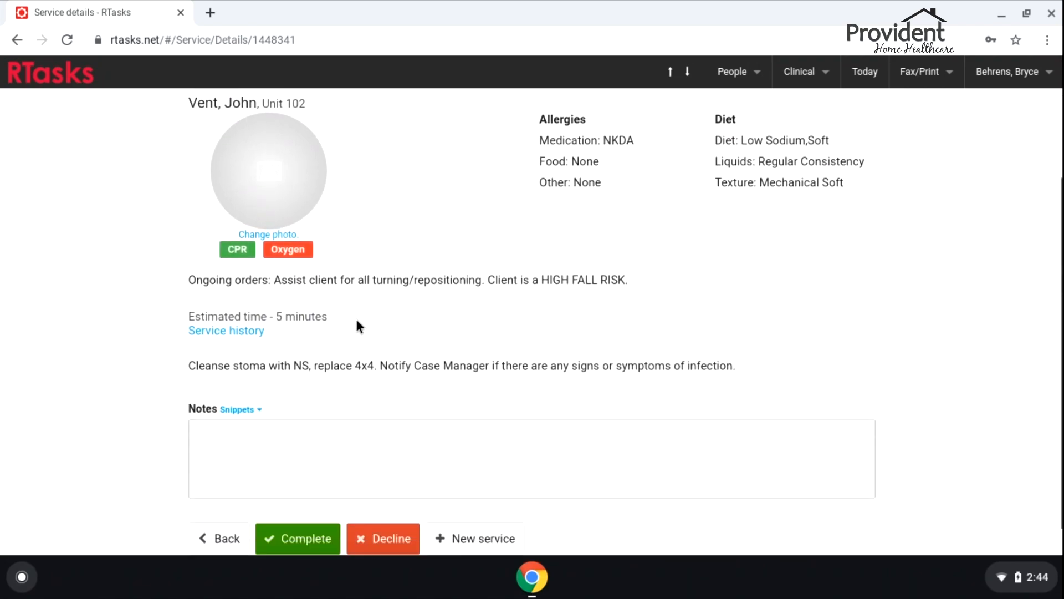
{"action": "scroll", "coordinate": [358, 327], "scroll_direction": "down", "scroll_amount": 1}
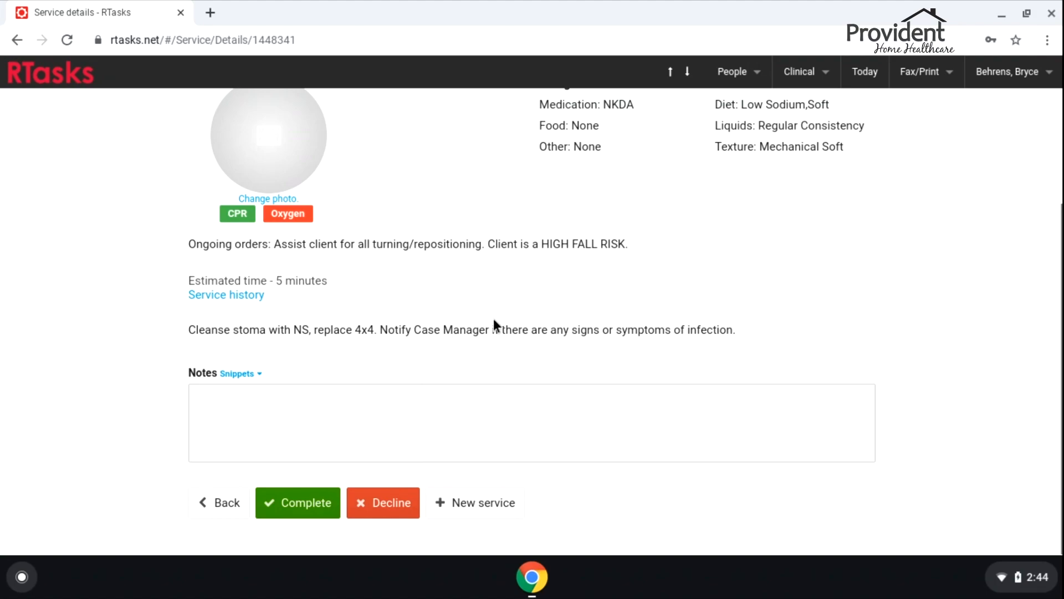
{"action": "left_click", "coordinate": [382, 409]}
{"action": "type", "text": "Mucous no"}
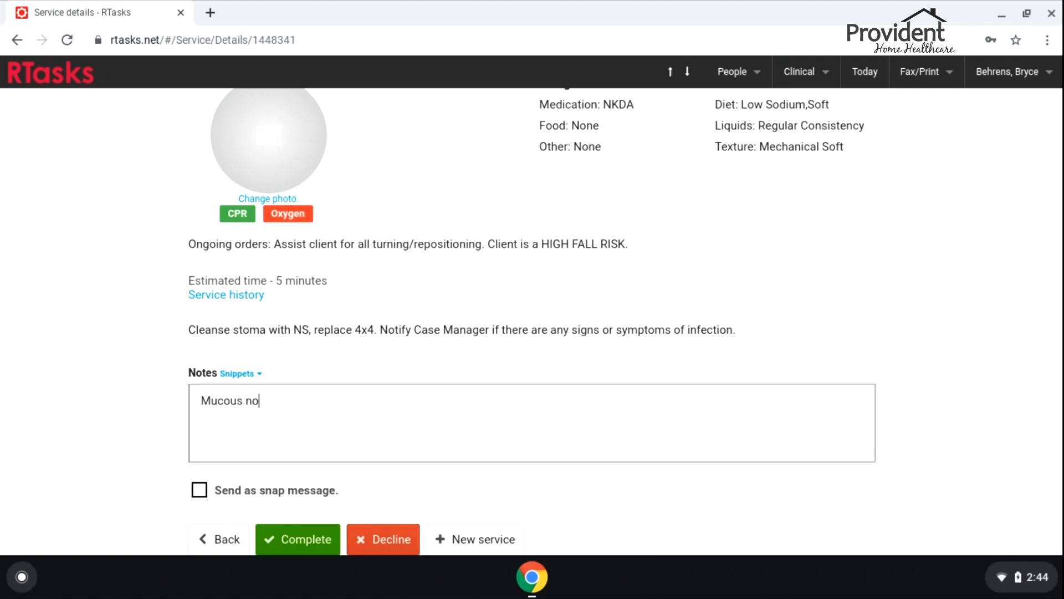
{"action": "key", "text": "BackSpace"}
{"action": "key", "text": "BackSpace"}
{"action": "key", "text": "BackSpace"}
{"action": "key", "text": "BackSpace"}
{"action": "key", "text": "BackSpace"}
{"action": "key", "text": "BackSpace"}
{"action": "key", "text": "BackSpace"}
{"action": "key", "text": "BackSpace"}
{"action": "key", "text": "BackSpace"}
{"action": "key", "text": "BackSpace"}
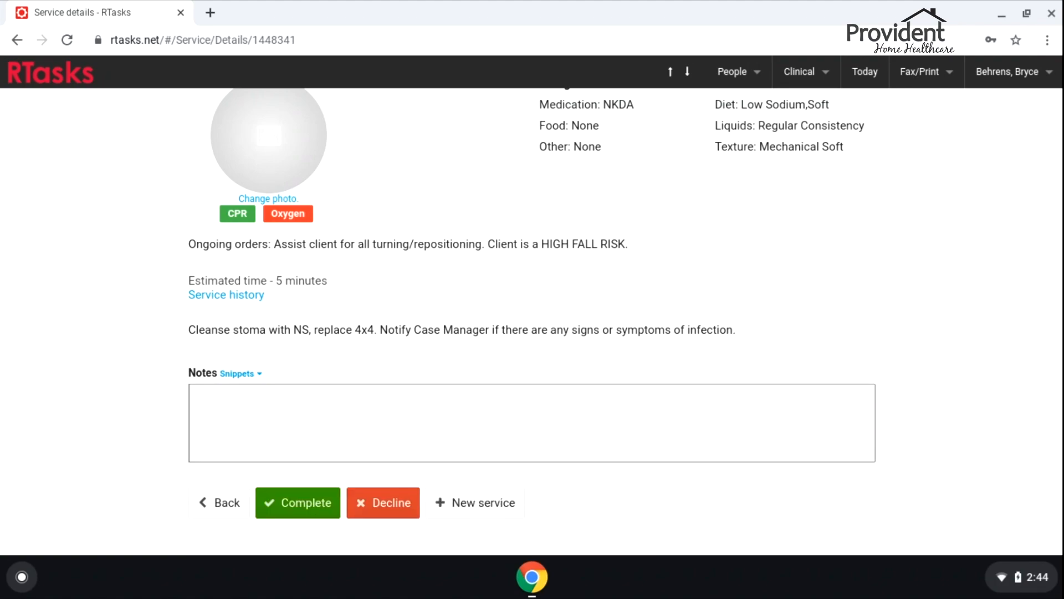
{"action": "type", "text": "Mo"}
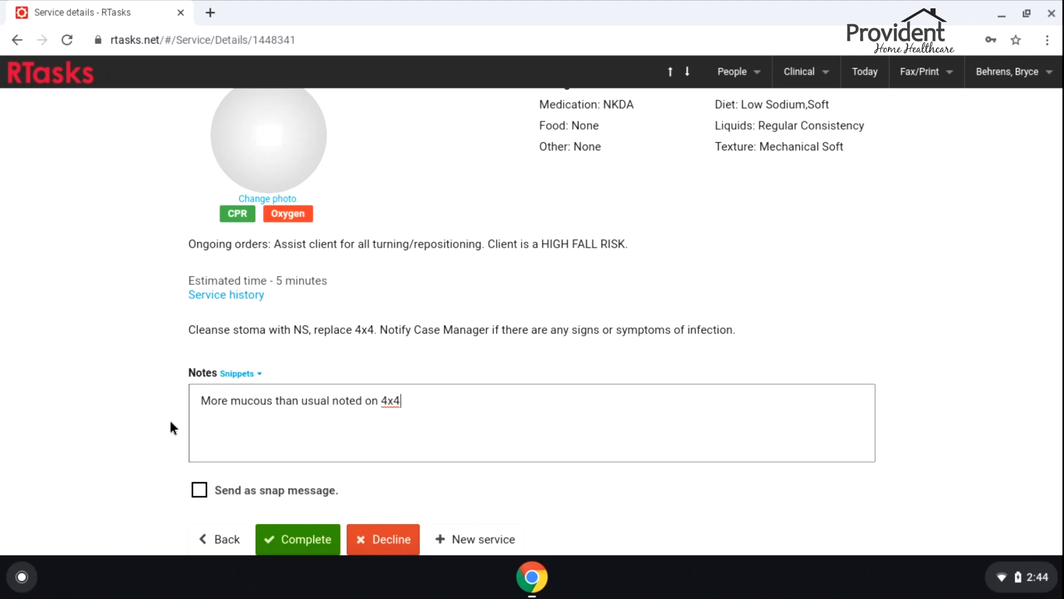
{"action": "scroll", "coordinate": [221, 465], "scroll_direction": "down", "scroll_amount": 1}
{"action": "left_click", "coordinate": [276, 502]}
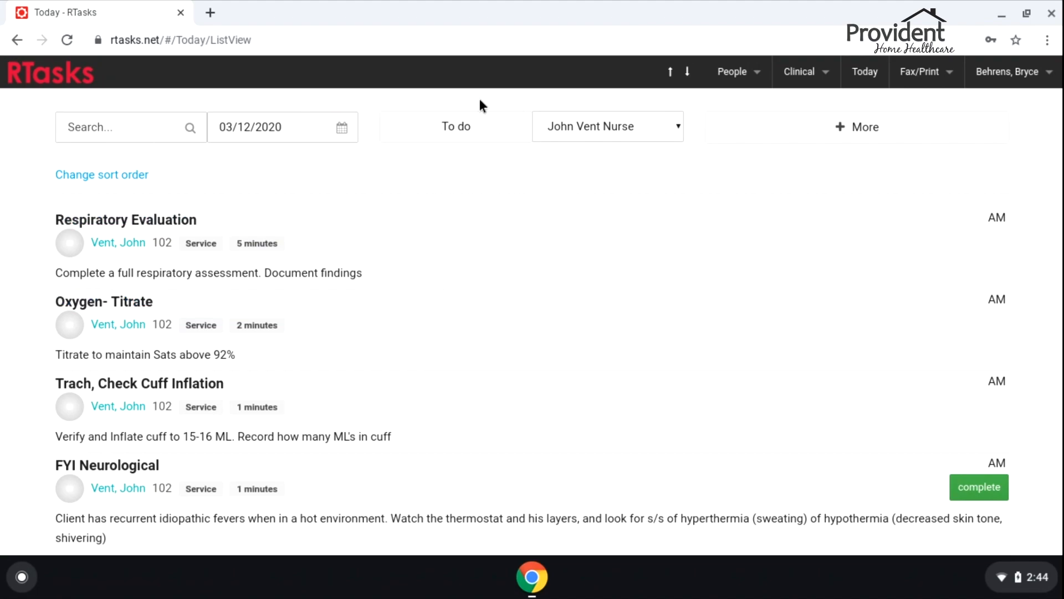
Switch the list to Done and open the charted FYI Respiratory task
{"action": "left_click", "coordinate": [454, 131]}
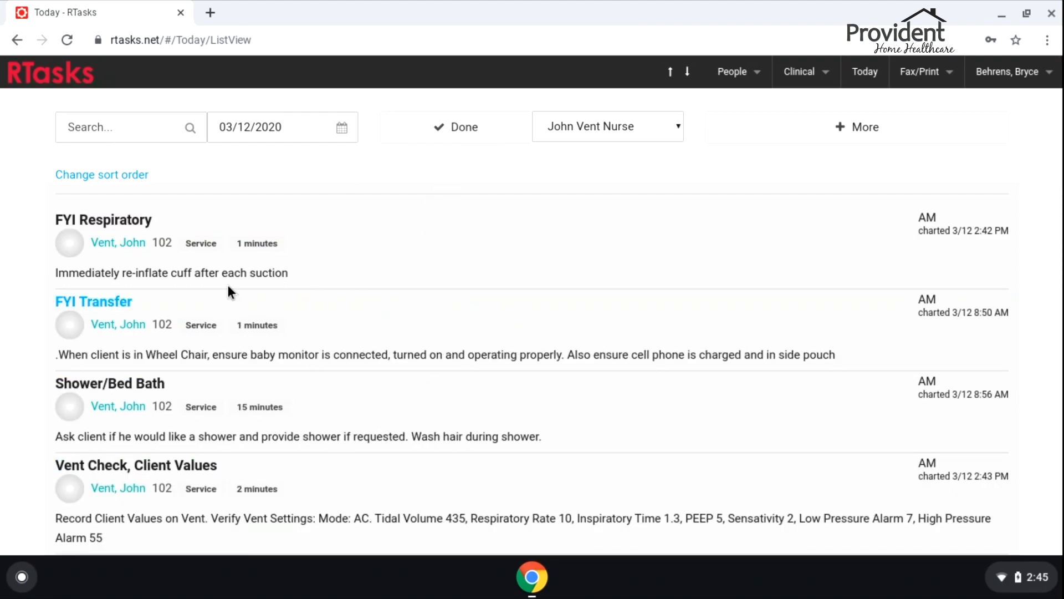
{"action": "left_click", "coordinate": [138, 251]}
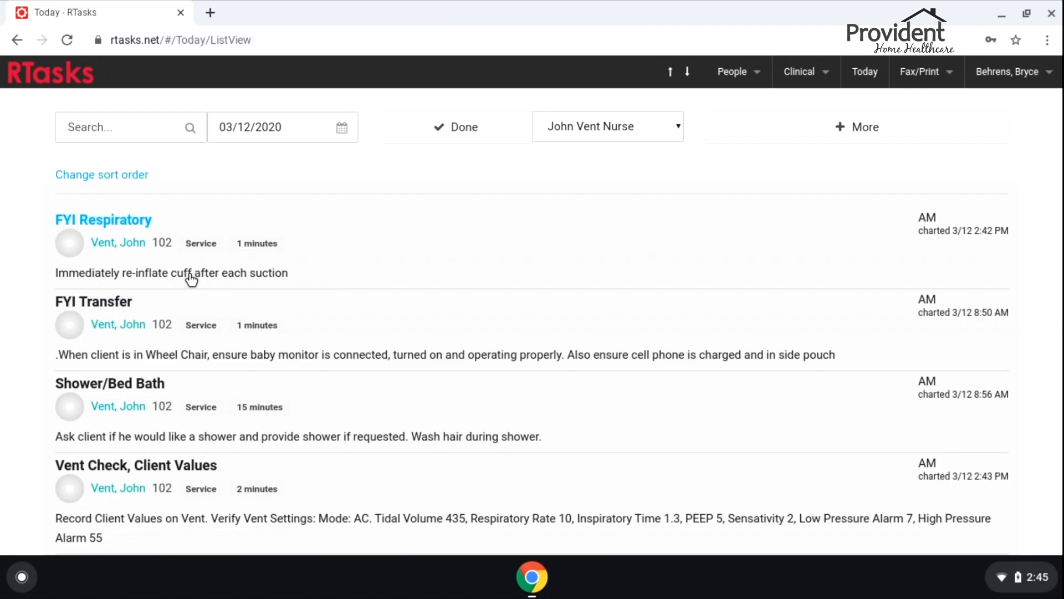
{"action": "left_click", "coordinate": [404, 238]}
Redo FYI Respiratory with a note that the client refused cuff re-inflation, case manager notified
{"action": "scroll", "coordinate": [427, 232], "scroll_direction": "down", "scroll_amount": 4}
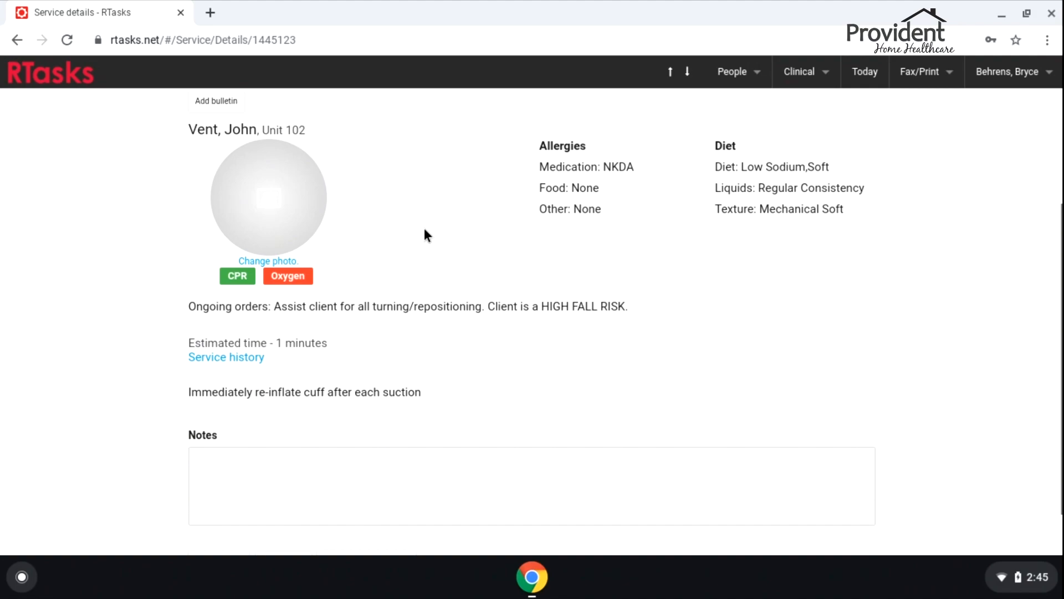
{"action": "scroll", "coordinate": [424, 227], "scroll_direction": "down", "scroll_amount": 1}
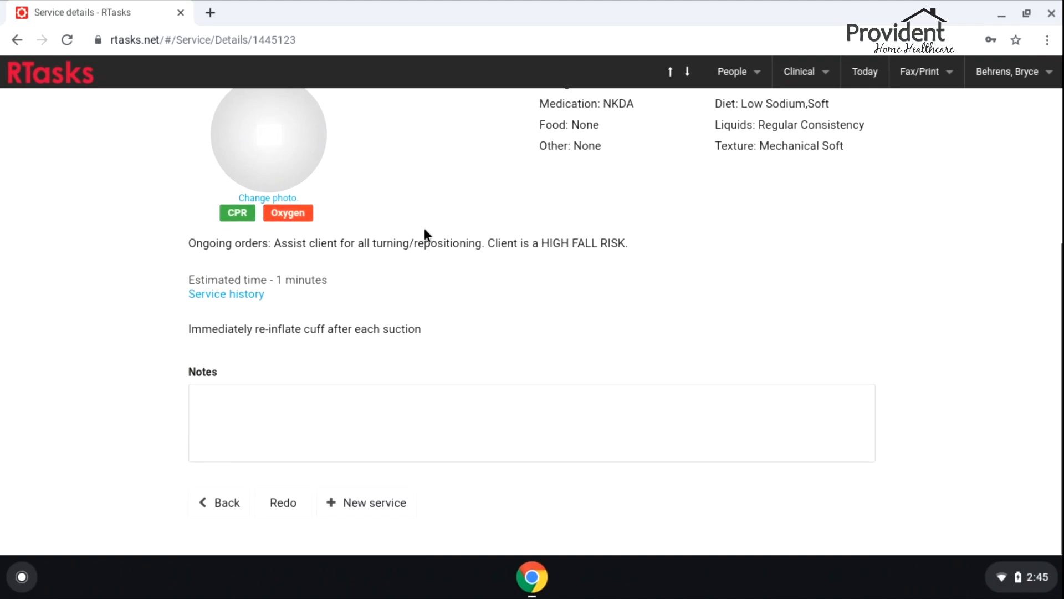
{"action": "left_click", "coordinate": [284, 508]}
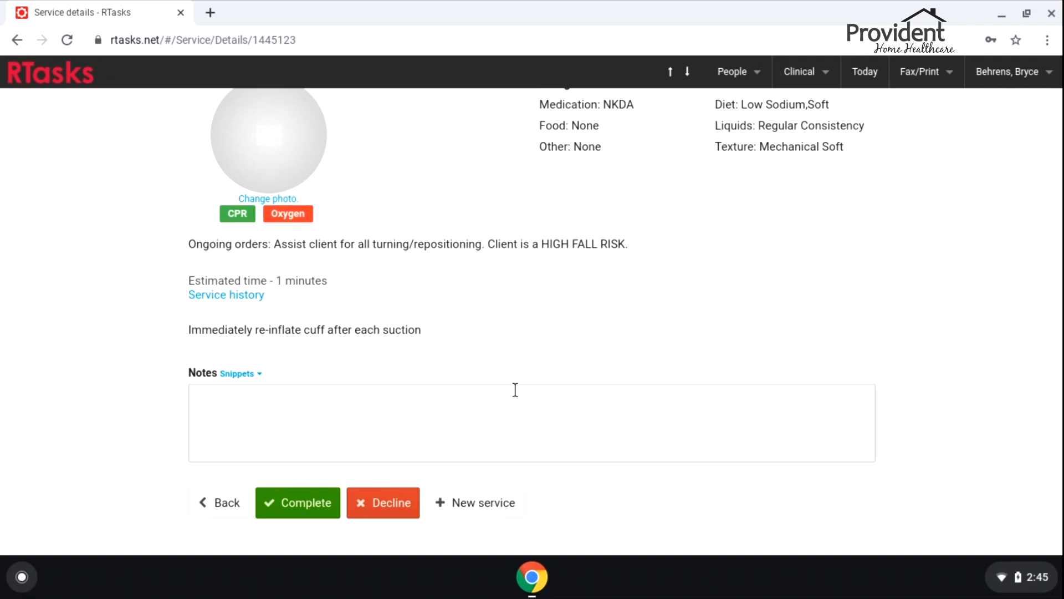
{"action": "left_click", "coordinate": [292, 430]}
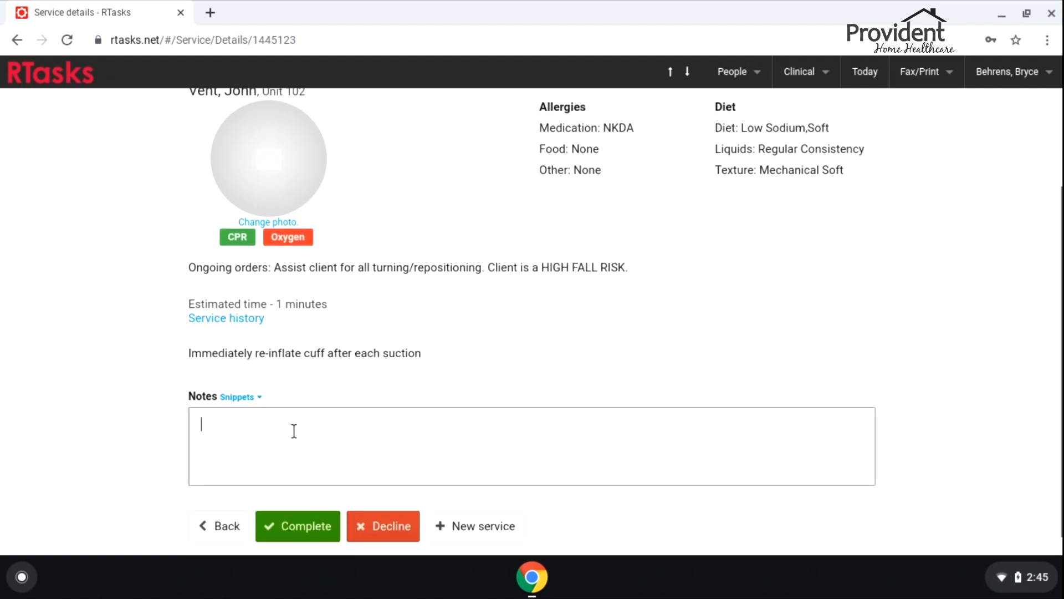
{"action": "type", "text": "c"}
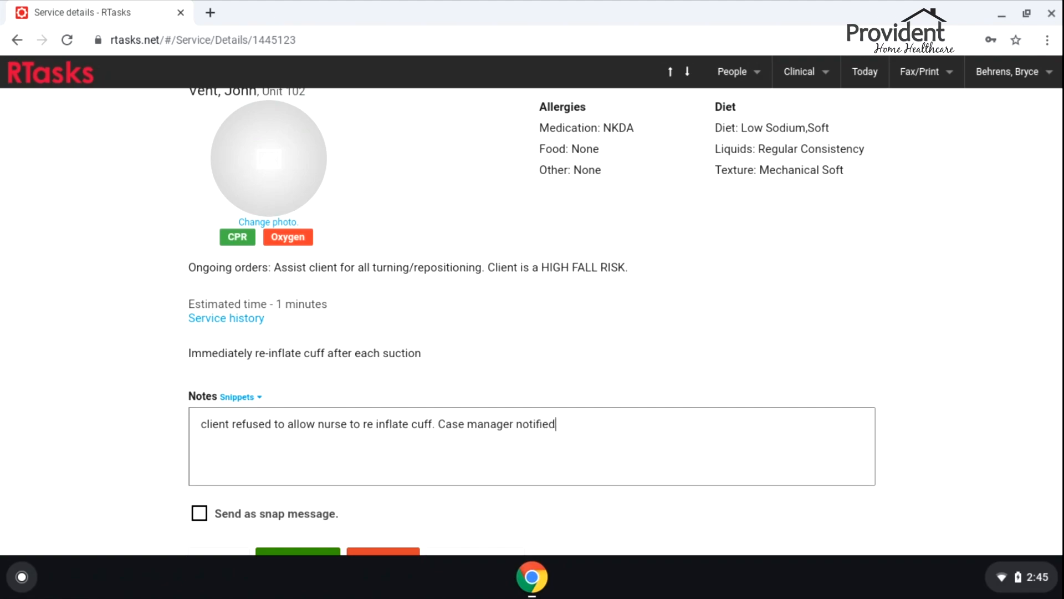
Decline the task with that reason and switch back to the To do list
{"action": "scroll", "coordinate": [290, 468], "scroll_direction": "down", "scroll_amount": 1}
{"action": "left_click", "coordinate": [379, 510]}
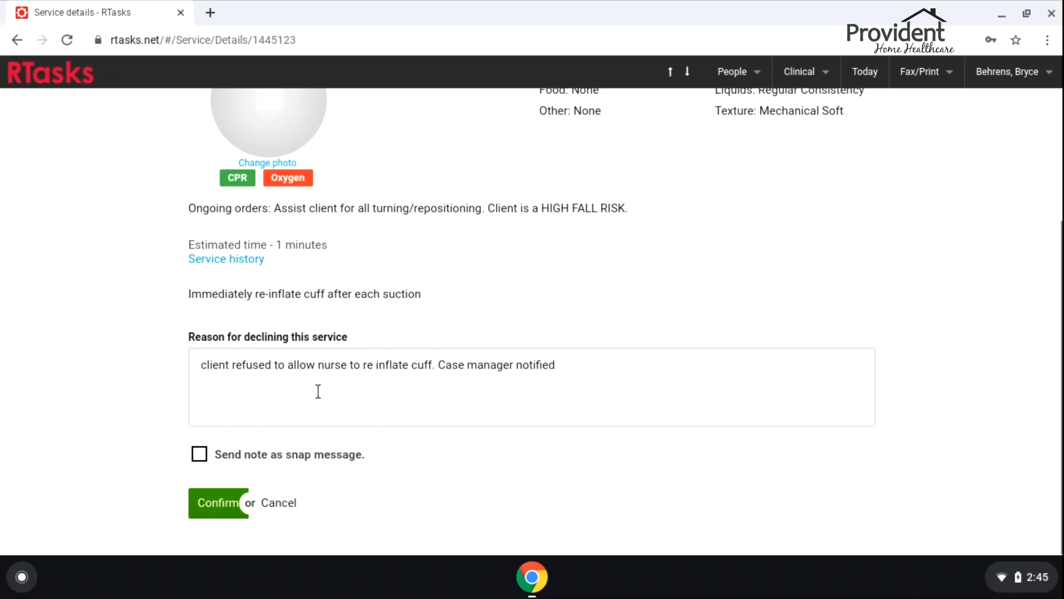
{"action": "left_click", "coordinate": [218, 504]}
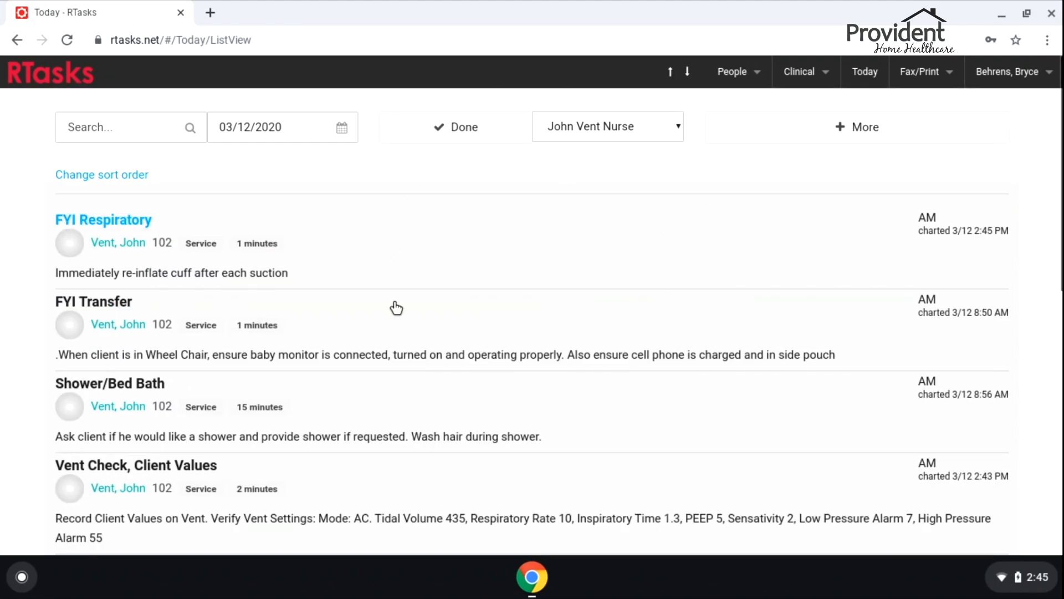
{"action": "left_click", "coordinate": [459, 131]}
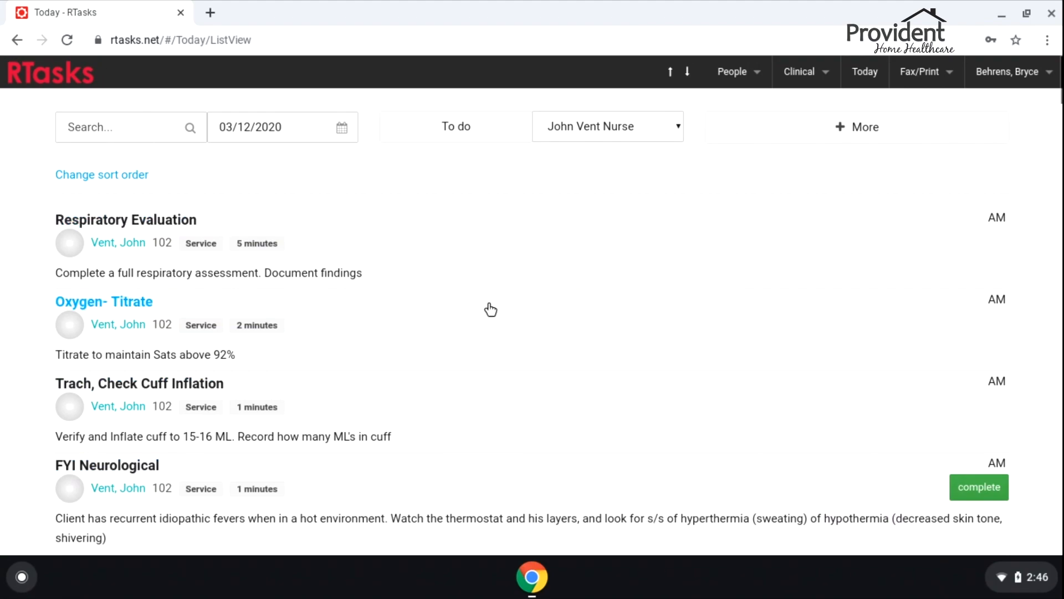
{"action": "scroll", "coordinate": [485, 319], "scroll_direction": "down", "scroll_amount": 4}
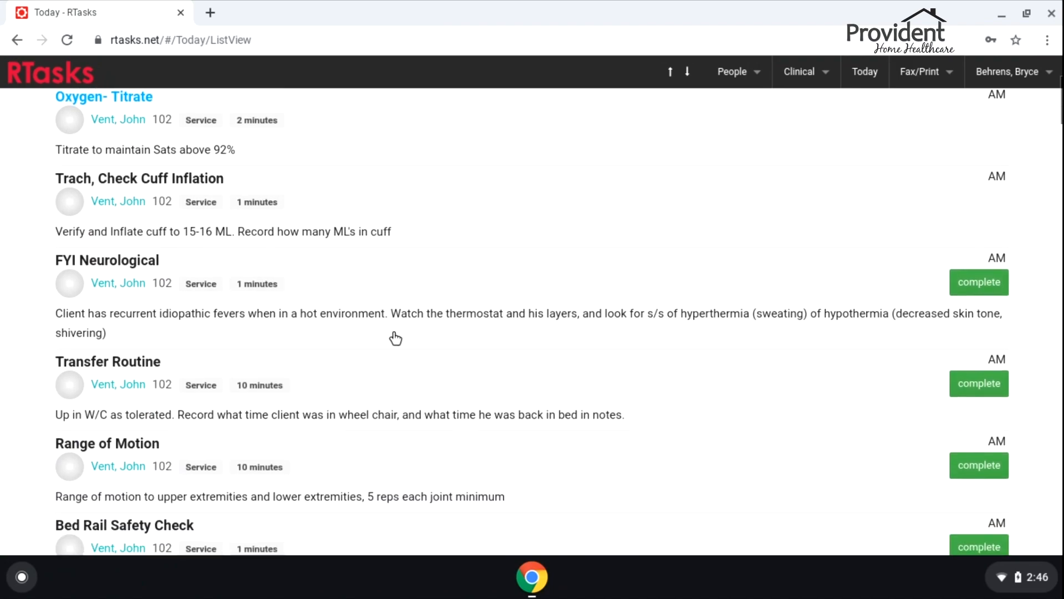
{"action": "scroll", "coordinate": [396, 338], "scroll_direction": "down", "scroll_amount": 3}
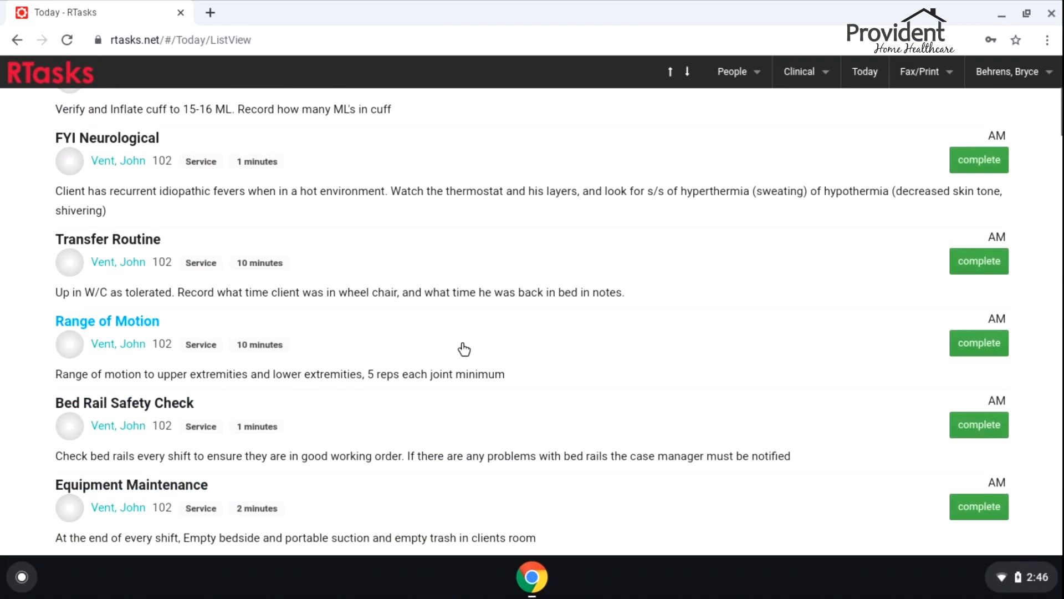
Decline Range of Motion with the reason 'Client refused'
{"action": "left_click", "coordinate": [443, 349]}
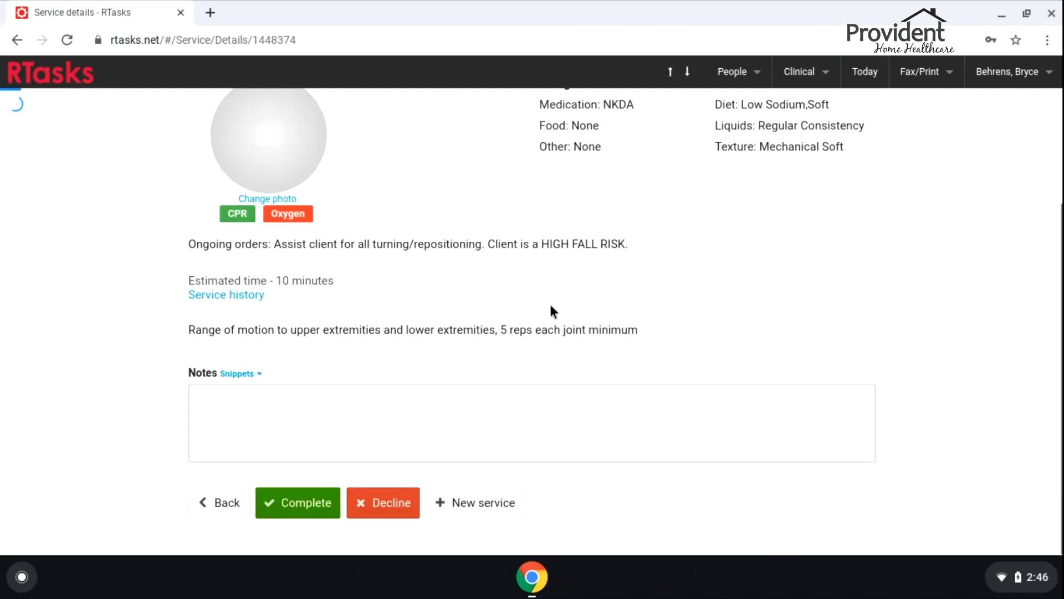
{"action": "left_click", "coordinate": [382, 503]}
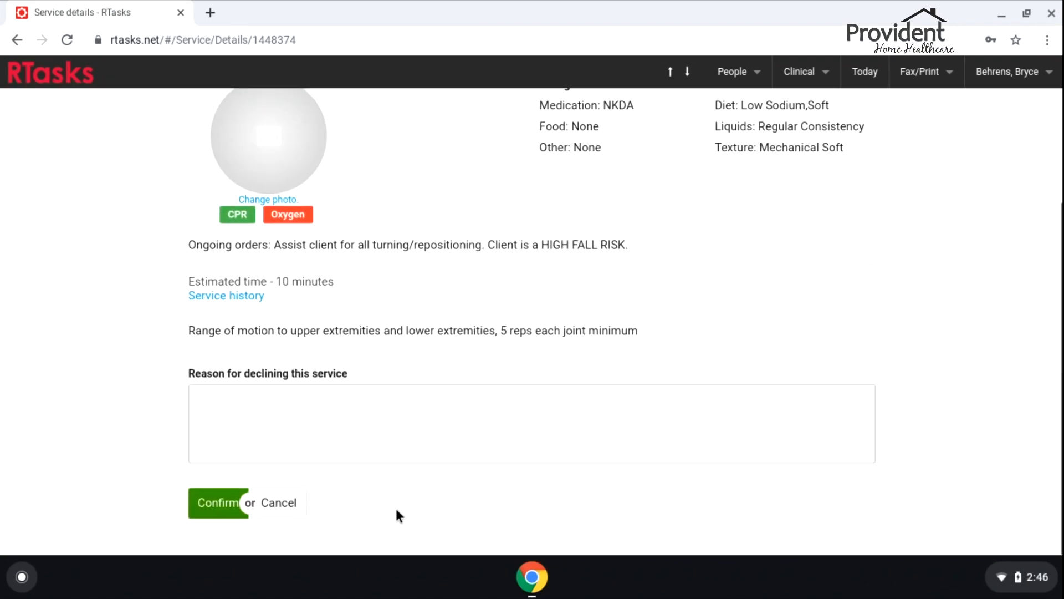
{"action": "type", "text": "Client refused"}
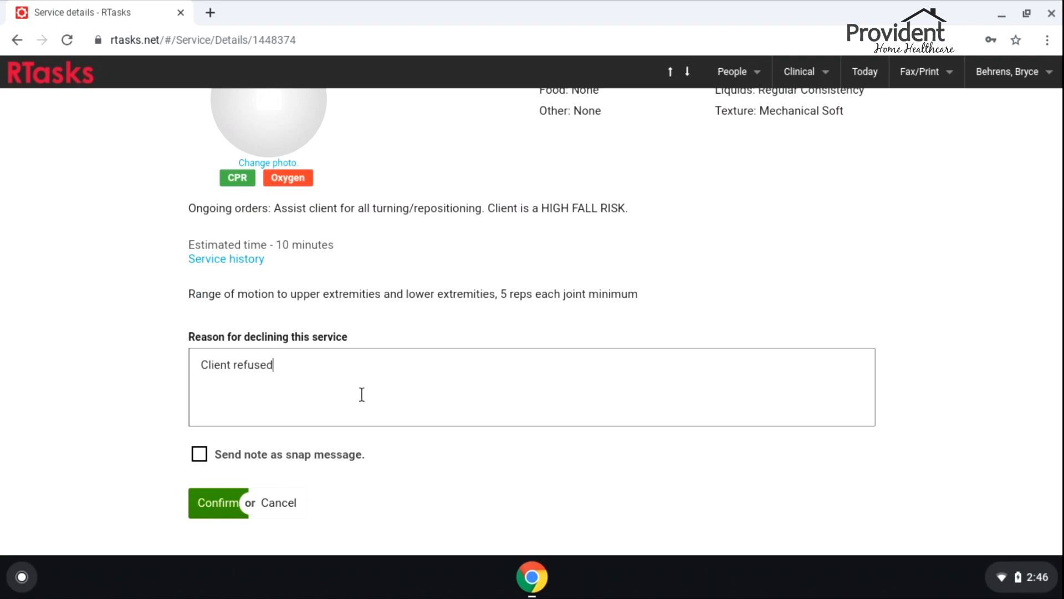
{"action": "left_click", "coordinate": [215, 502]}
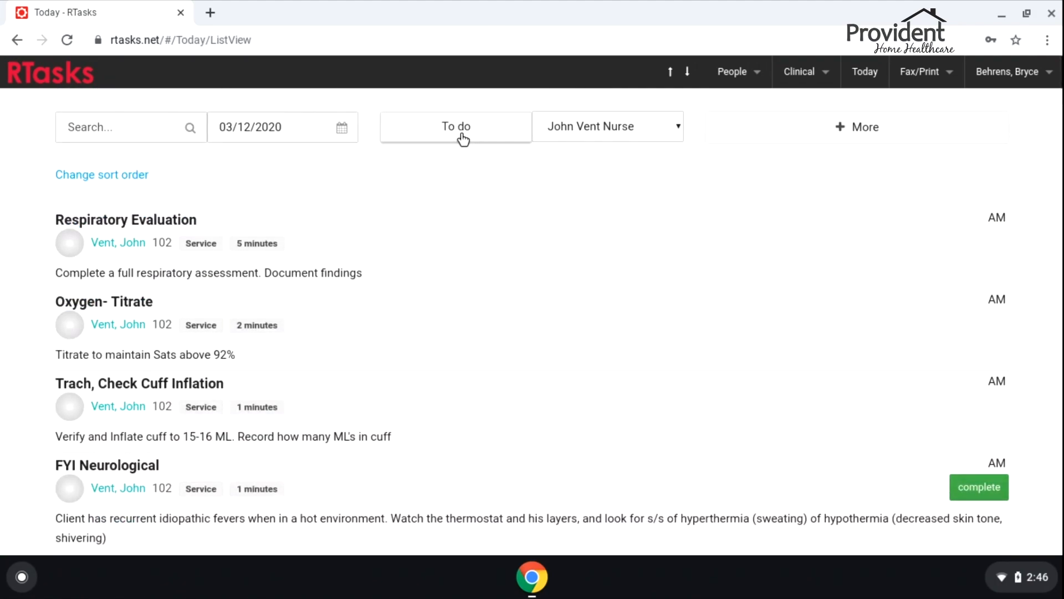
Switch to Done and search charted tasks for 'rang' to find Range of Motion
{"action": "left_click", "coordinate": [463, 140]}
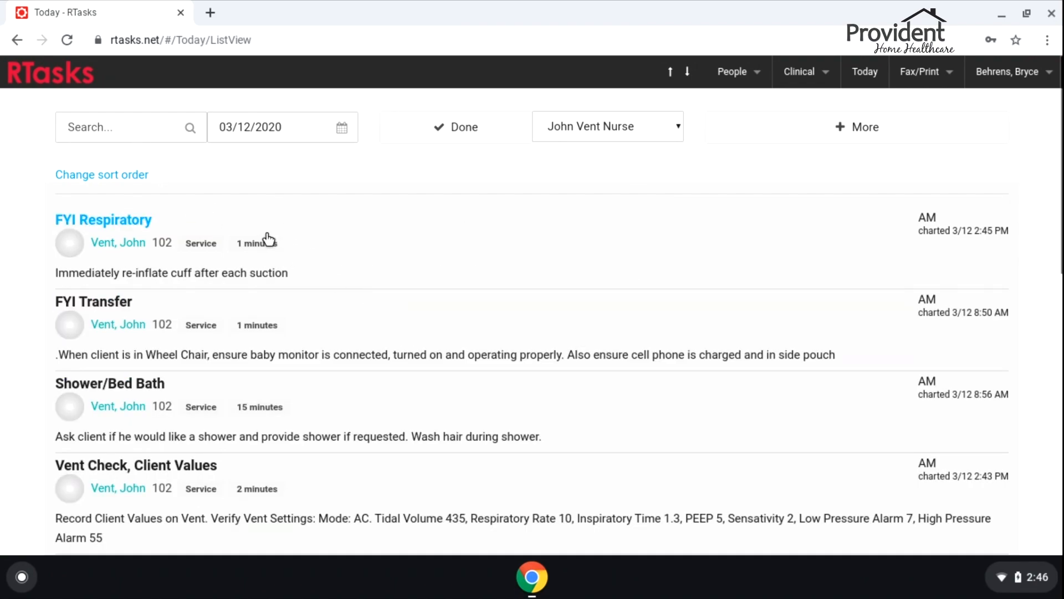
{"action": "scroll", "coordinate": [499, 310], "scroll_direction": "down", "scroll_amount": 5}
{"action": "scroll", "coordinate": [543, 336], "scroll_direction": "up", "scroll_amount": 5}
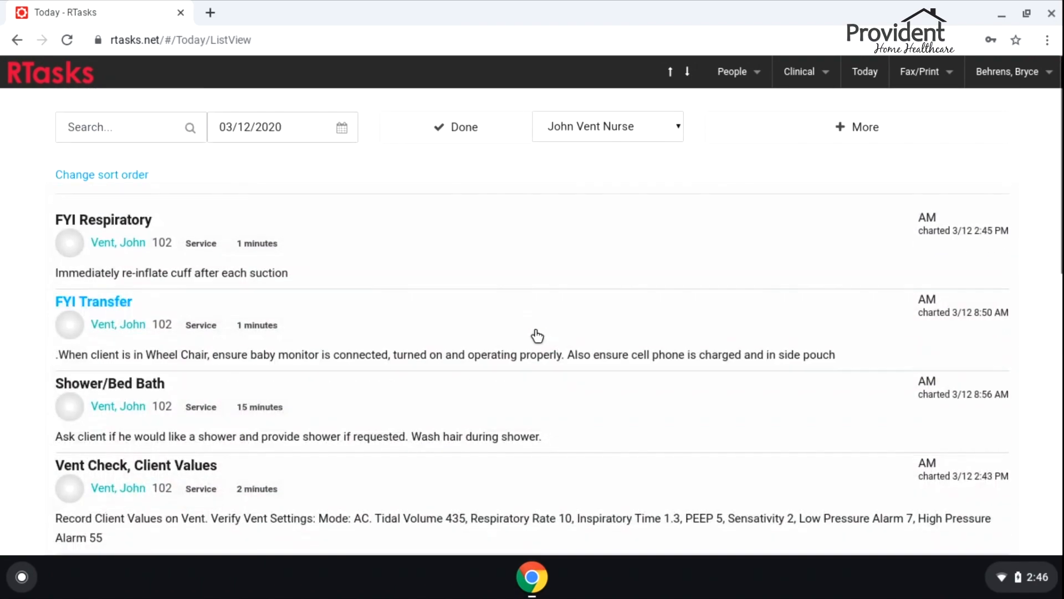
{"action": "left_click", "coordinate": [108, 128]}
{"action": "type", "text": "rang"}
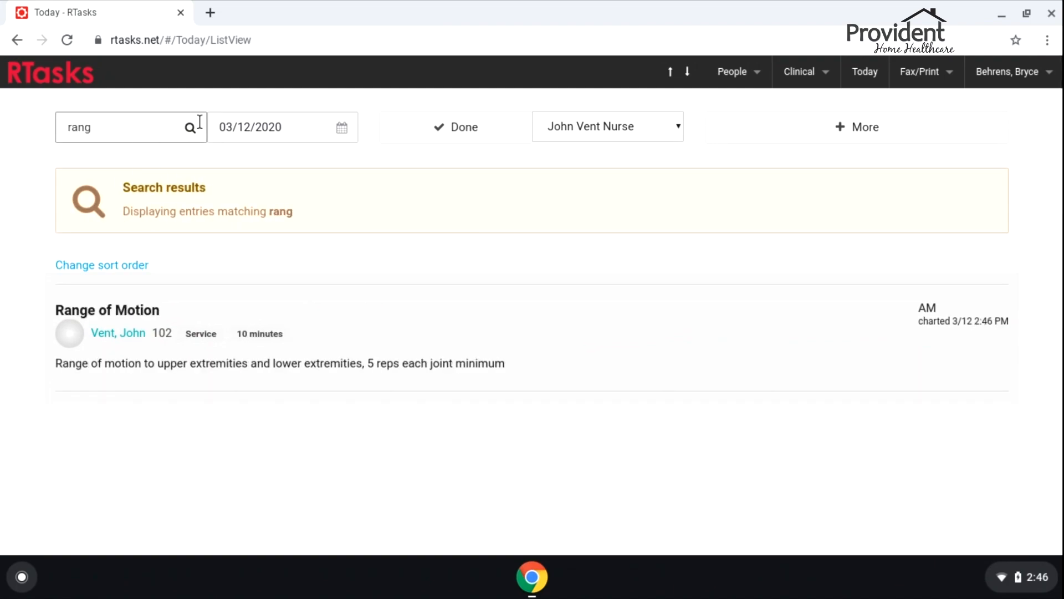
Re-chart Range of Motion as completed with the note 'Client refused at 0800, but allowed at 2:45pm'
{"action": "left_click", "coordinate": [643, 344]}
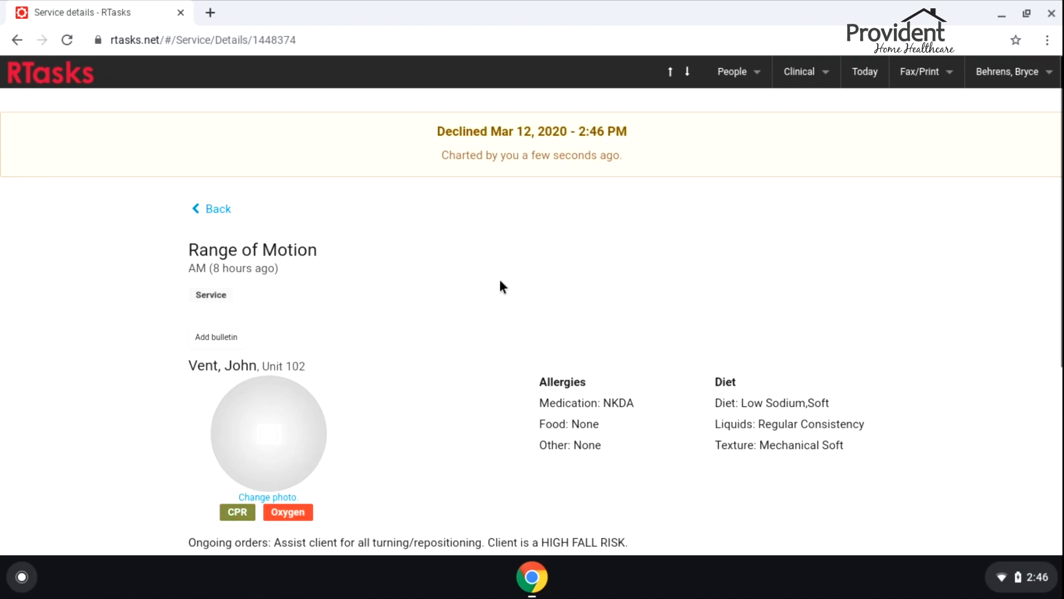
{"action": "scroll", "coordinate": [484, 294], "scroll_direction": "down", "scroll_amount": 5}
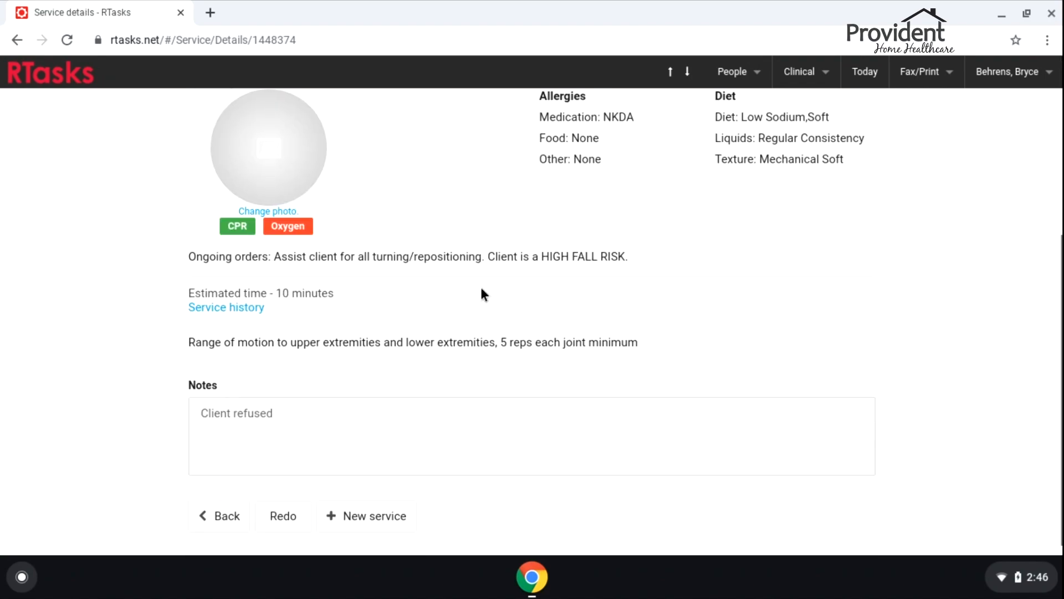
{"action": "left_click", "coordinate": [282, 503]}
{"action": "left_click_drag", "start_coordinate": [275, 400], "coordinate": [208, 398]}
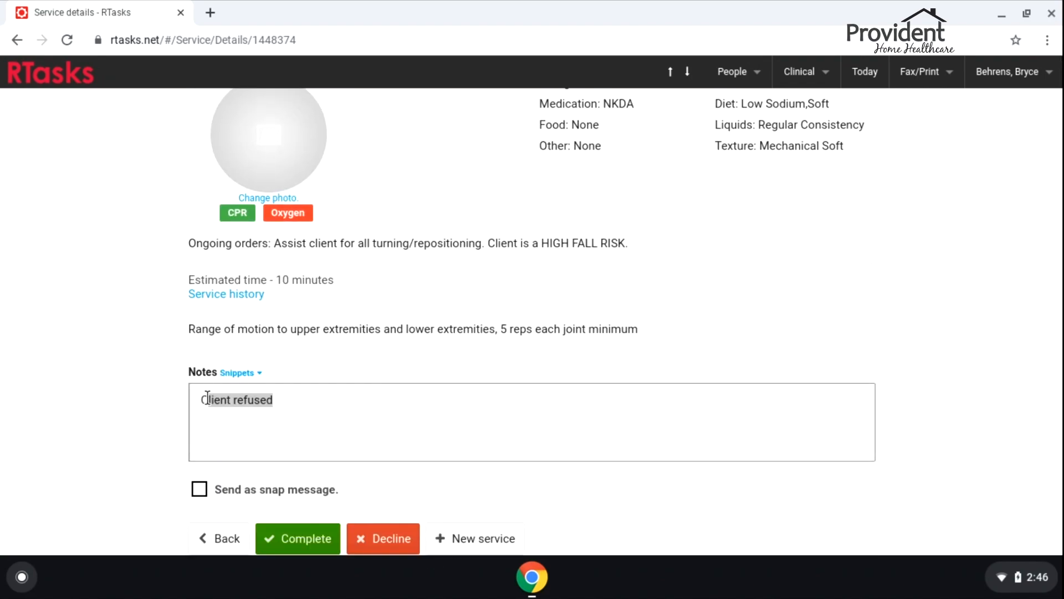
{"action": "key", "text": "BackSpace"}
{"action": "key", "text": "BackSpace"}
{"action": "type", "text": "Client refused at 0800, but allowed at 2:45pm"}
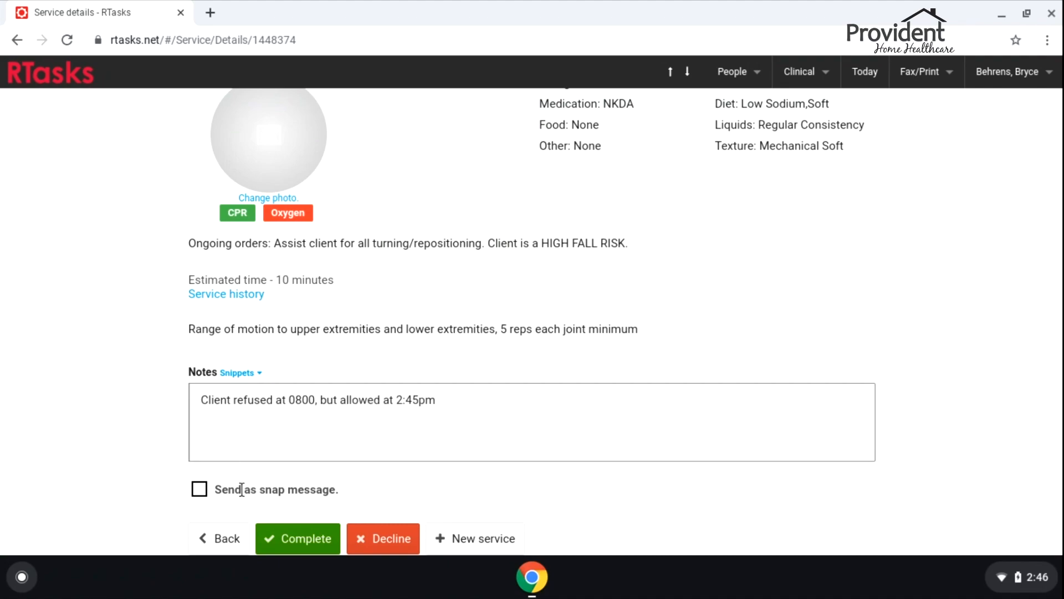
{"action": "left_click", "coordinate": [292, 533]}
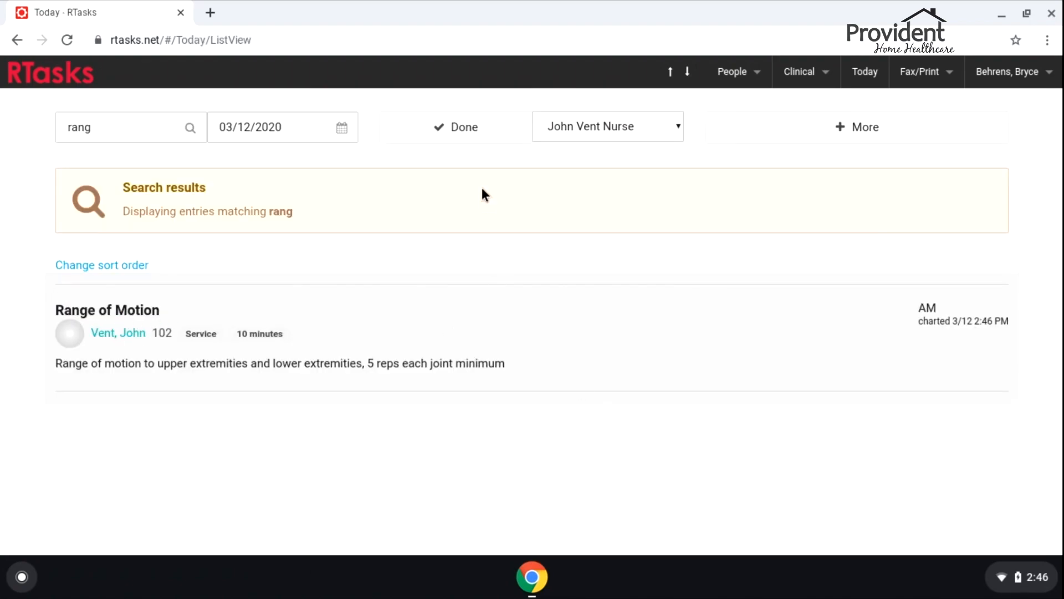
Search the to-do list for 'medica' and open the Late 8:00AM Medication Administration service
{"action": "left_click", "coordinate": [466, 135]}
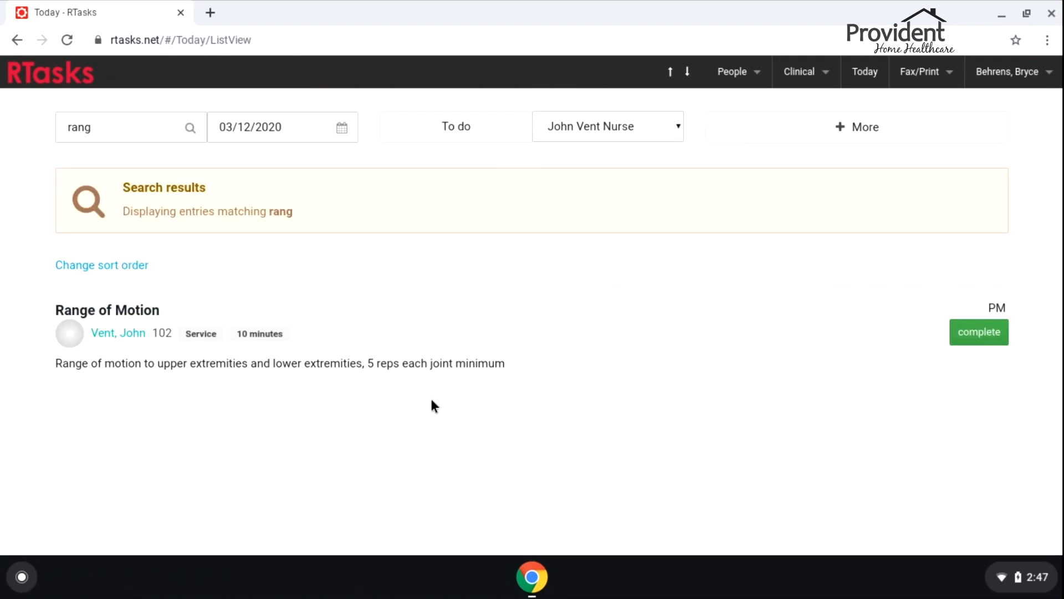
{"action": "left_click_drag", "start_coordinate": [122, 132], "coordinate": [13, 123]}
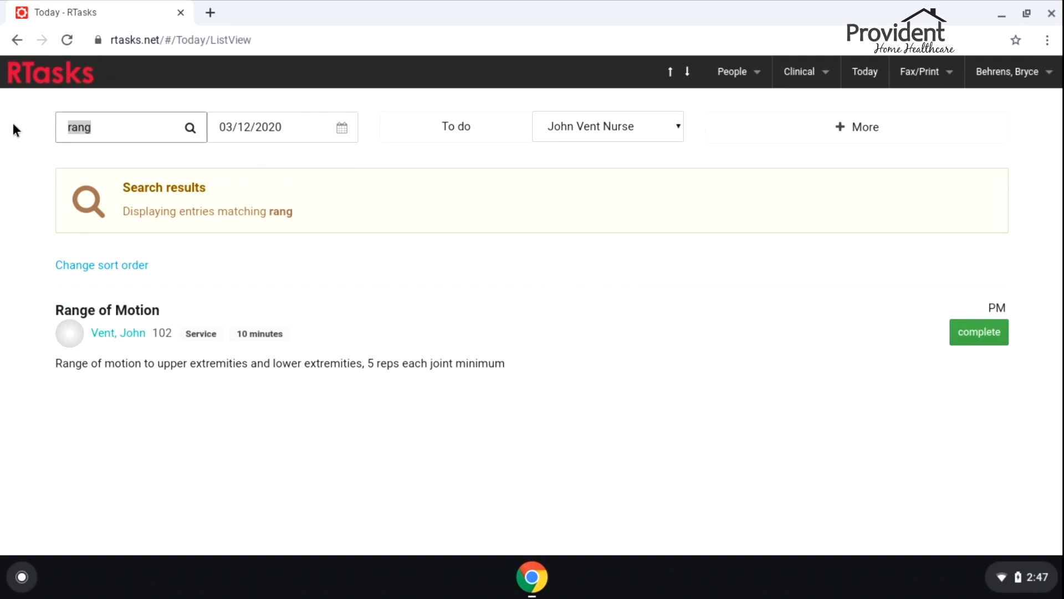
{"action": "key", "text": "BackSpace"}
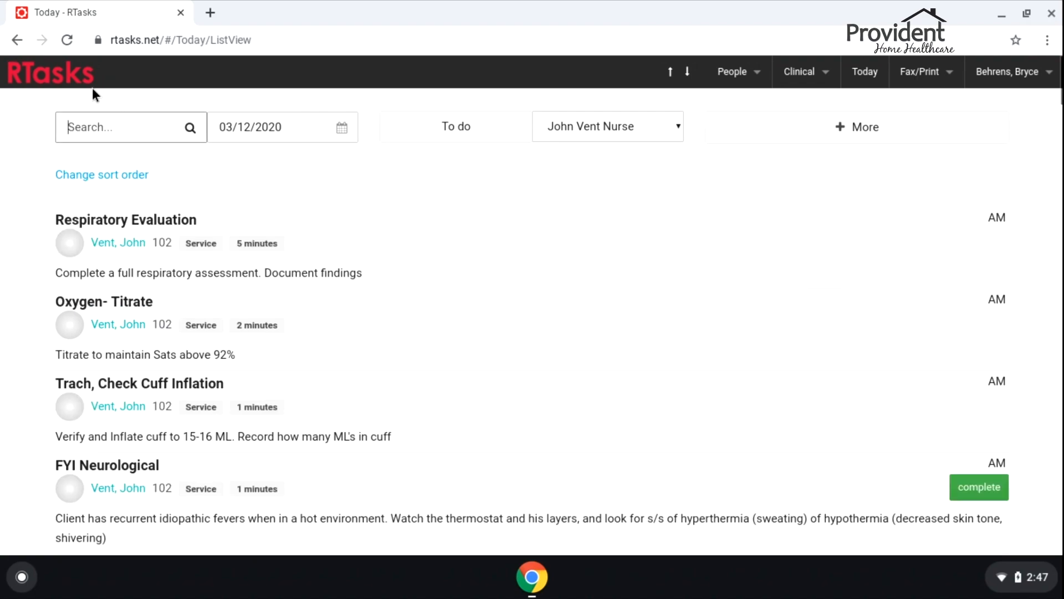
{"action": "type", "text": "medica"}
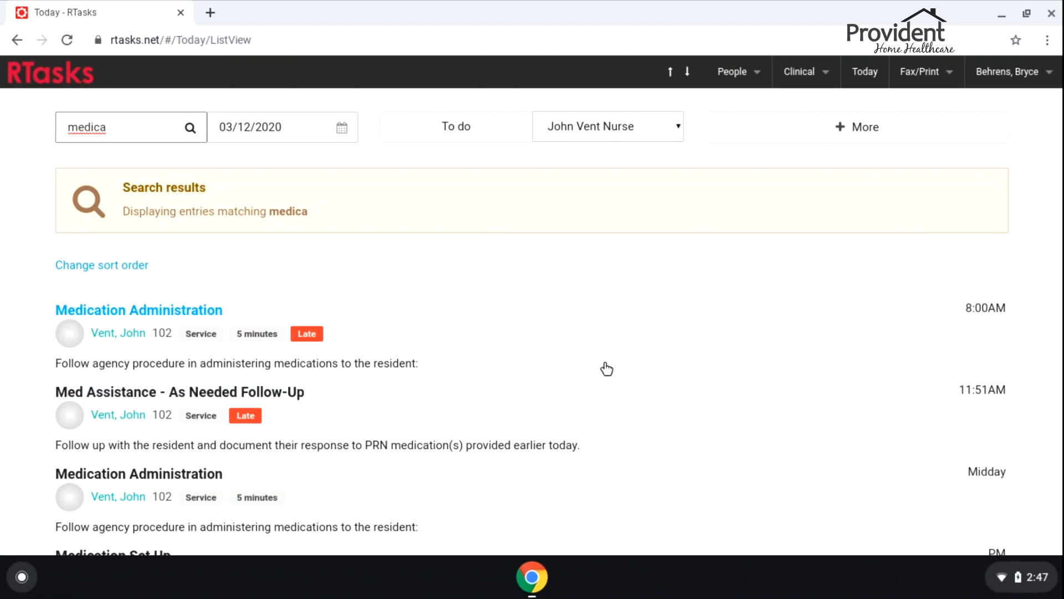
{"action": "left_click", "coordinate": [580, 344]}
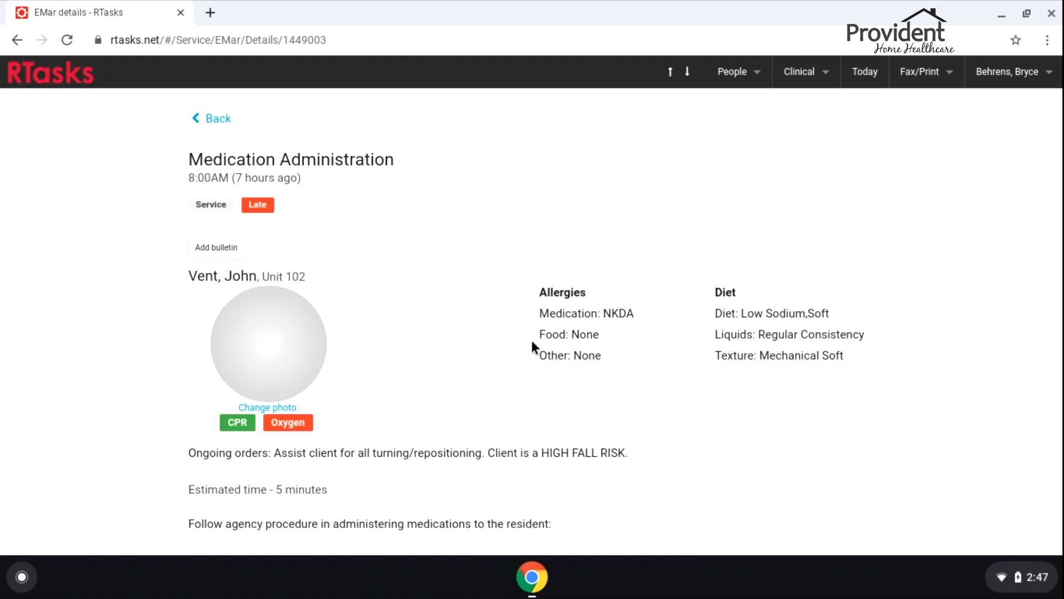
Review the 8:00AM medication details, then go back to the 'medica' Today results
{"action": "scroll", "coordinate": [477, 329], "scroll_direction": "down", "scroll_amount": 2}
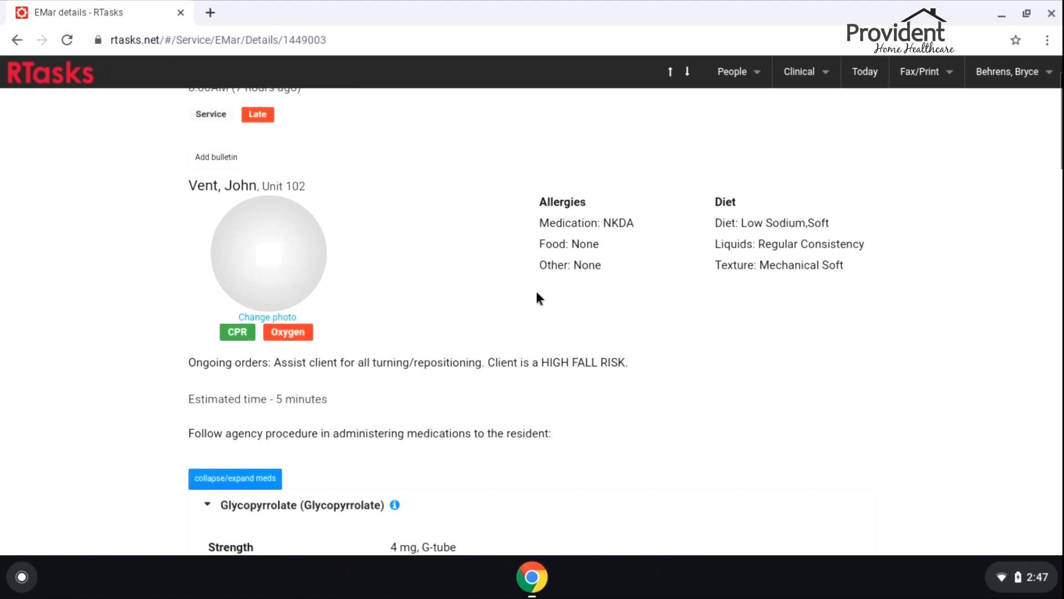
{"action": "scroll", "coordinate": [536, 292], "scroll_direction": "up", "scroll_amount": 2}
{"action": "scroll", "coordinate": [549, 299], "scroll_direction": "down", "scroll_amount": 15}
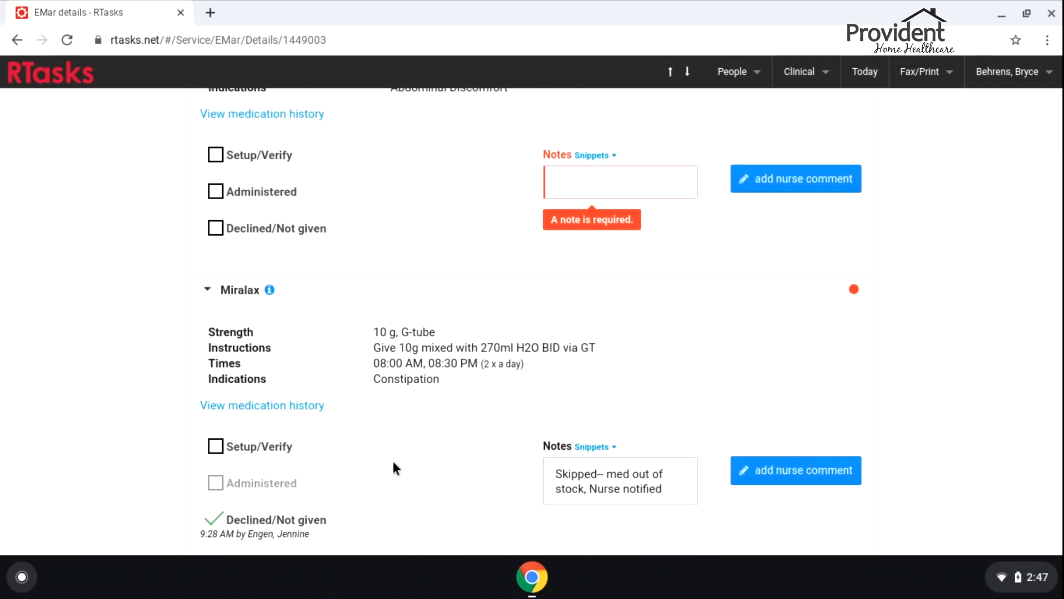
{"action": "scroll", "coordinate": [444, 359], "scroll_direction": "up", "scroll_amount": 15}
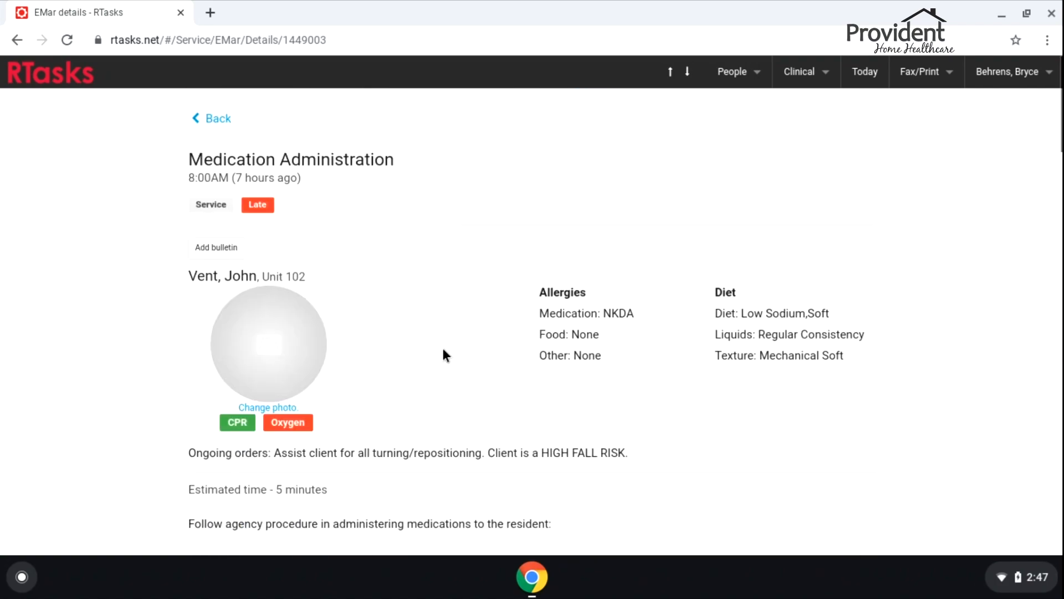
{"action": "left_click", "coordinate": [208, 121]}
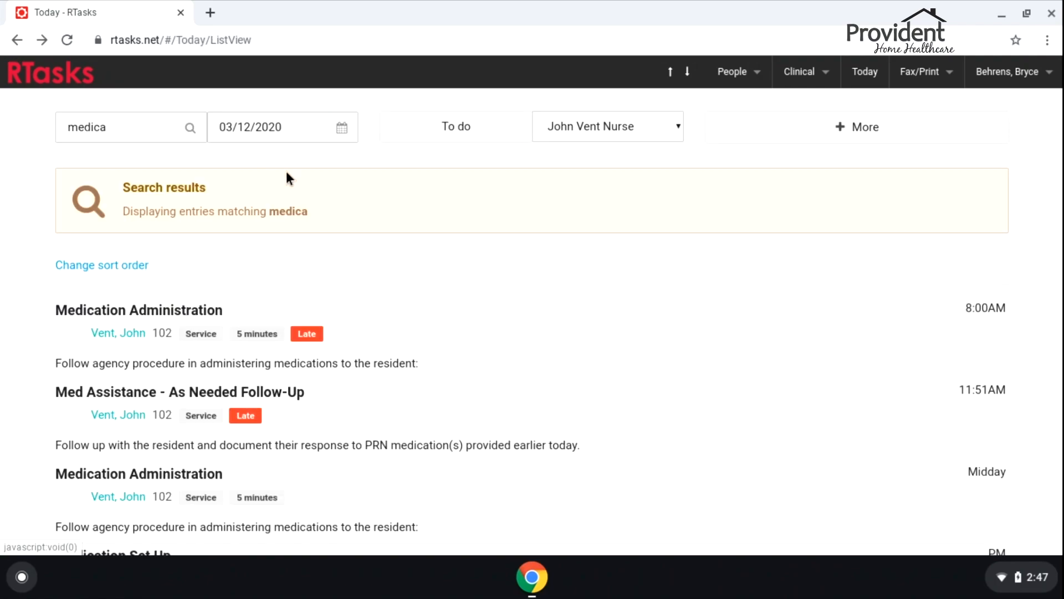
{"action": "scroll", "coordinate": [641, 444], "scroll_direction": "down", "scroll_amount": 1}
{"action": "left_click", "coordinate": [642, 444]}
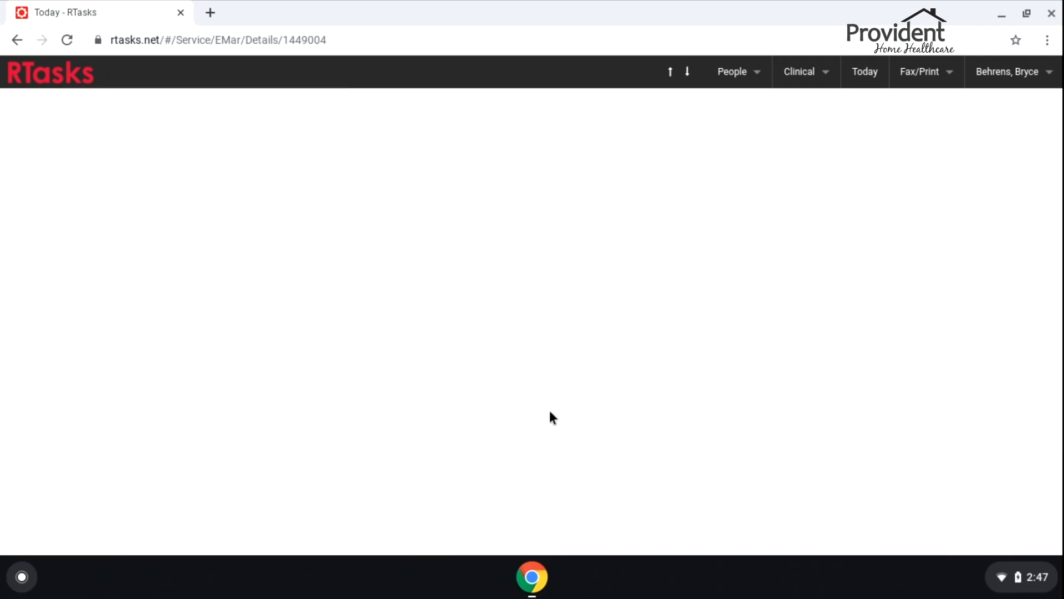
{"action": "scroll", "coordinate": [592, 296], "scroll_direction": "down", "scroll_amount": 7}
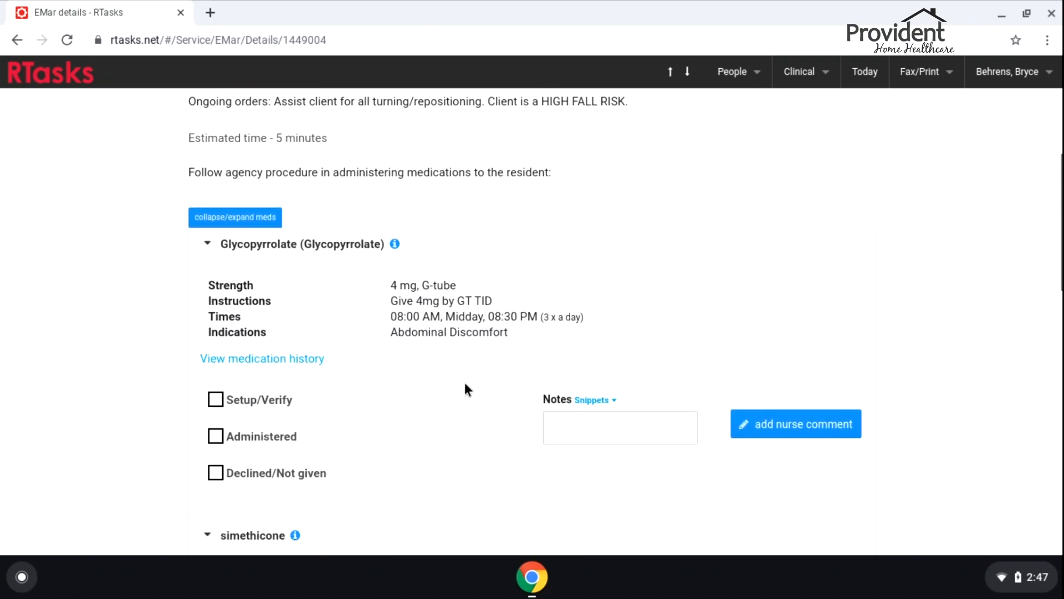
{"action": "scroll", "coordinate": [488, 347], "scroll_direction": "down", "scroll_amount": 4}
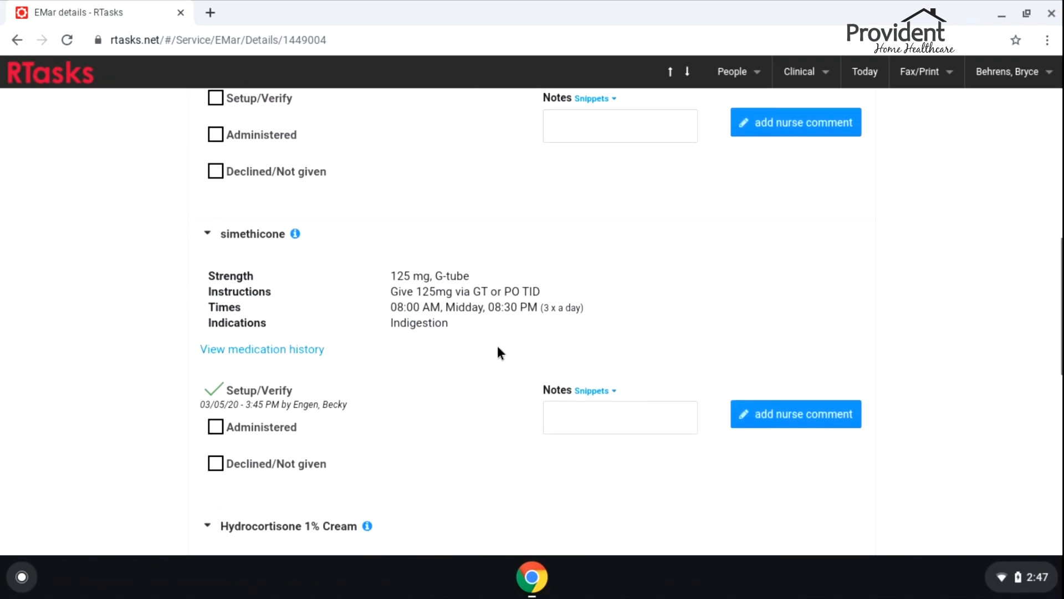
{"action": "scroll", "coordinate": [377, 410], "scroll_direction": "down", "scroll_amount": 10}
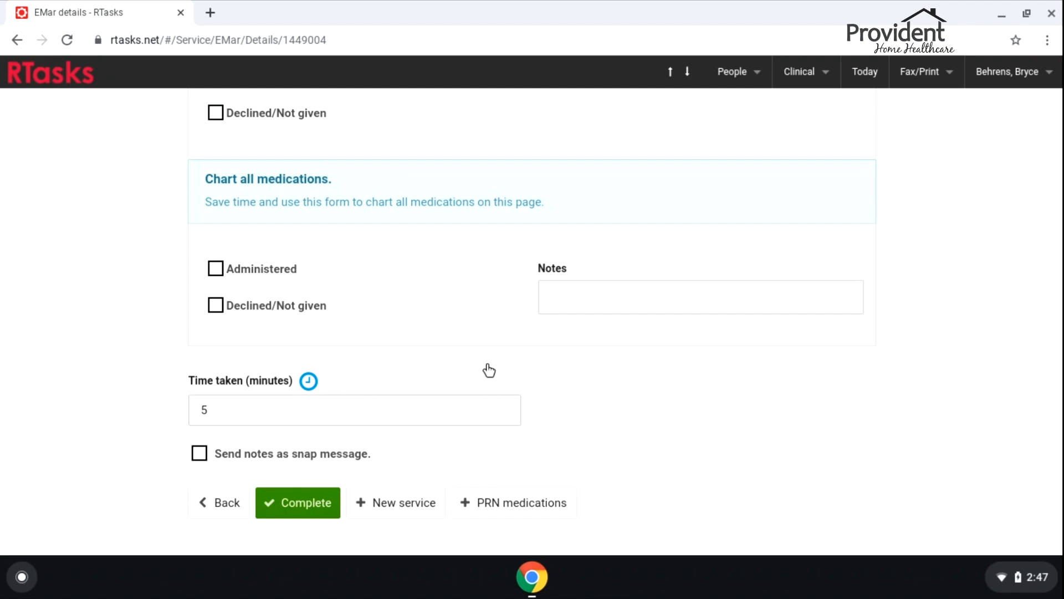
{"action": "scroll", "coordinate": [913, 262], "scroll_direction": "up", "scroll_amount": 15}
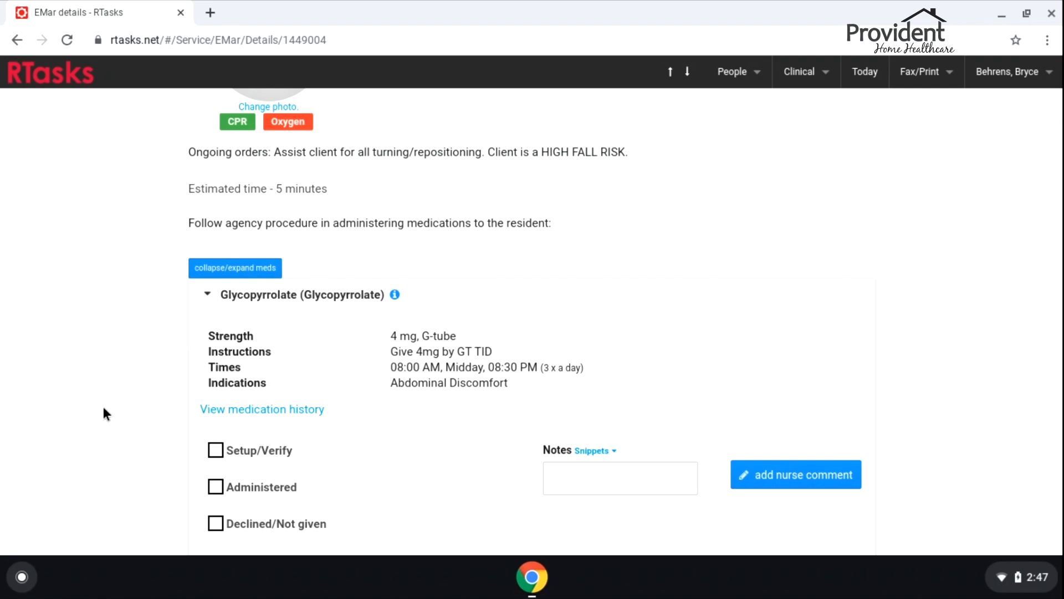
{"action": "scroll", "coordinate": [103, 407], "scroll_direction": "down", "scroll_amount": 2}
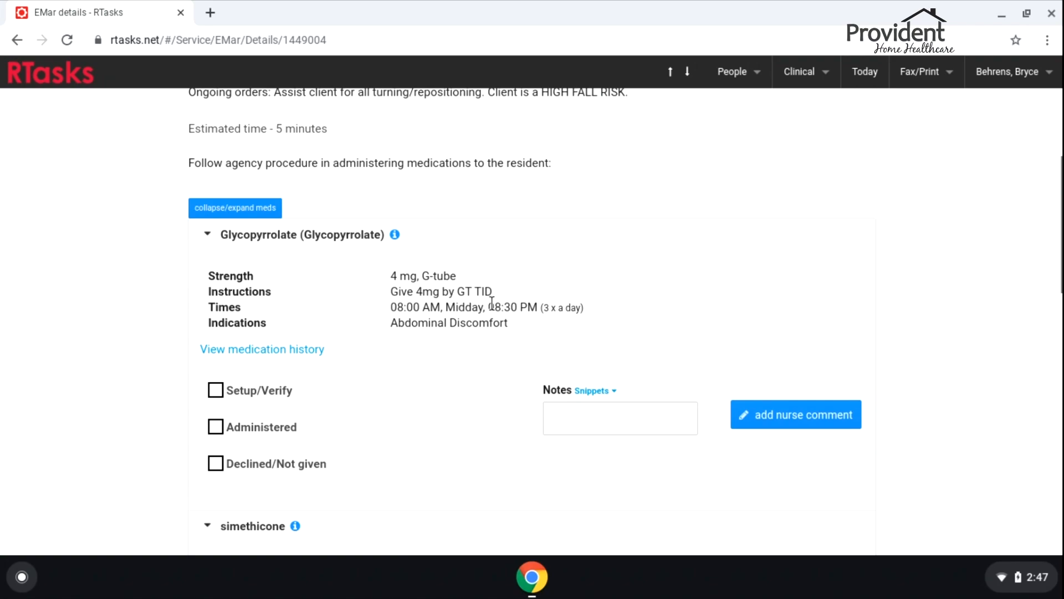
Mark Glycopyrrolate, simethicone and Hydrocortisone 1% Cream as set up and verified, re-checking simethicone
{"action": "left_click", "coordinate": [217, 389]}
{"action": "scroll", "coordinate": [139, 314], "scroll_direction": "down", "scroll_amount": 12}
{"action": "left_click", "coordinate": [224, 320]}
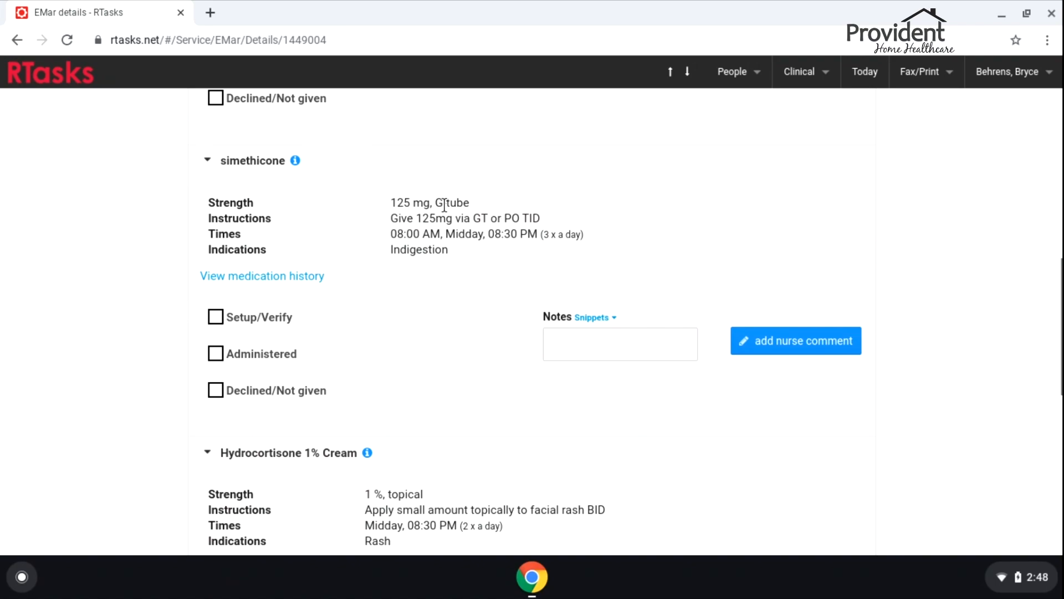
{"action": "left_click", "coordinate": [216, 318]}
{"action": "scroll", "coordinate": [219, 288], "scroll_direction": "down", "scroll_amount": 2}
{"action": "scroll", "coordinate": [215, 368], "scroll_direction": "down", "scroll_amount": 3}
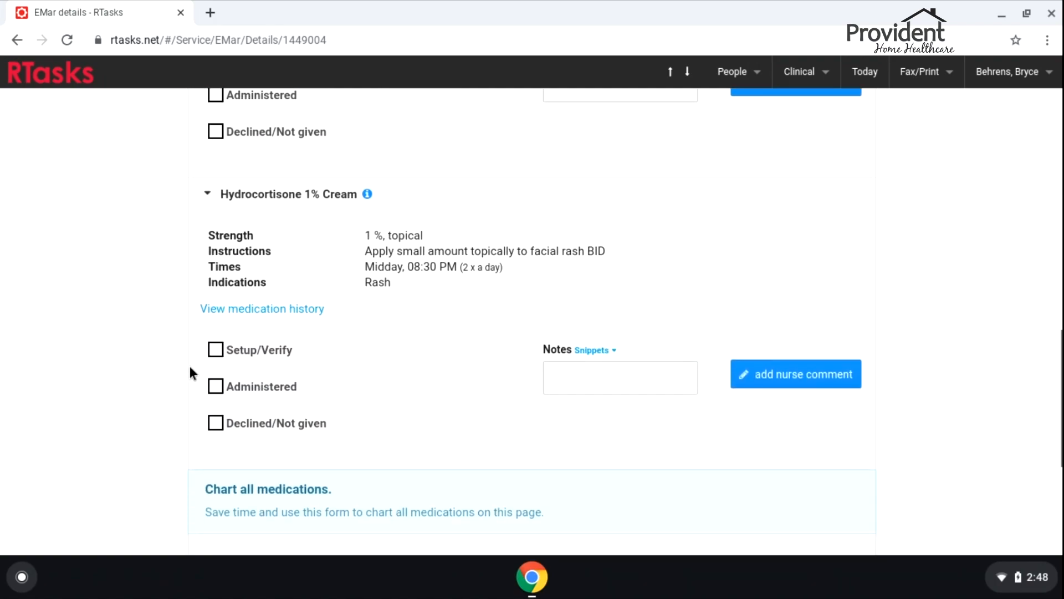
{"action": "left_click", "coordinate": [216, 351]}
{"action": "scroll", "coordinate": [130, 271], "scroll_direction": "down", "scroll_amount": 6}
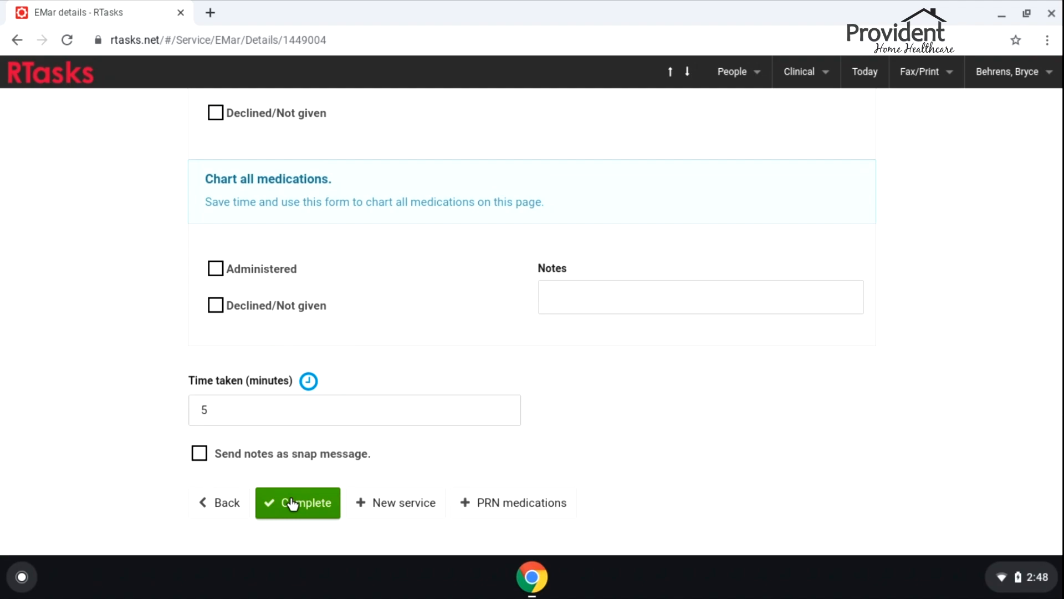
Attempt to complete the service, review the resulting error, and return to the Today list
{"action": "left_click", "coordinate": [292, 504]}
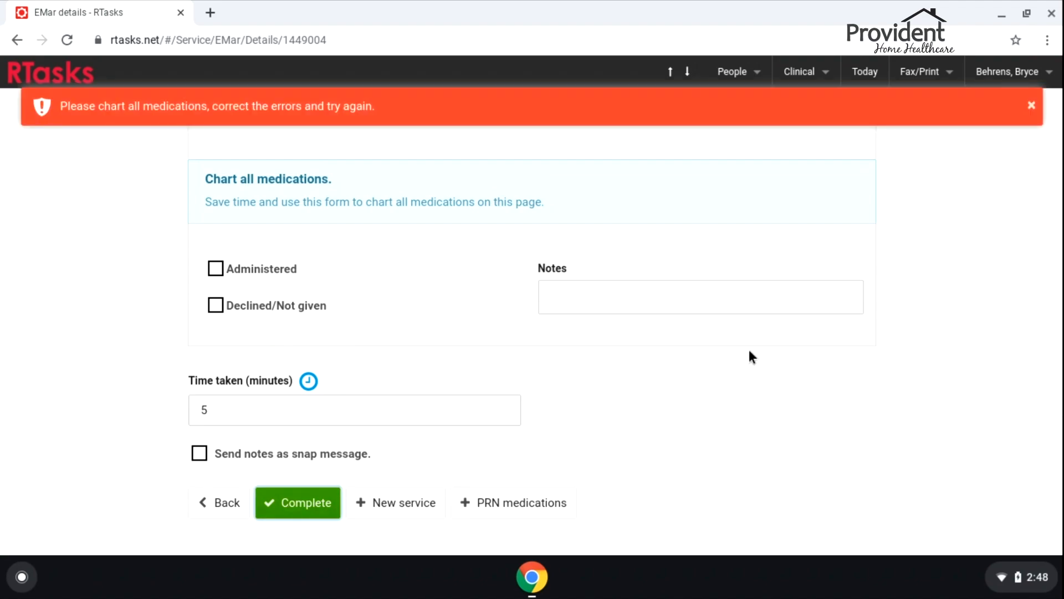
{"action": "scroll", "coordinate": [126, 338], "scroll_direction": "up", "scroll_amount": 15}
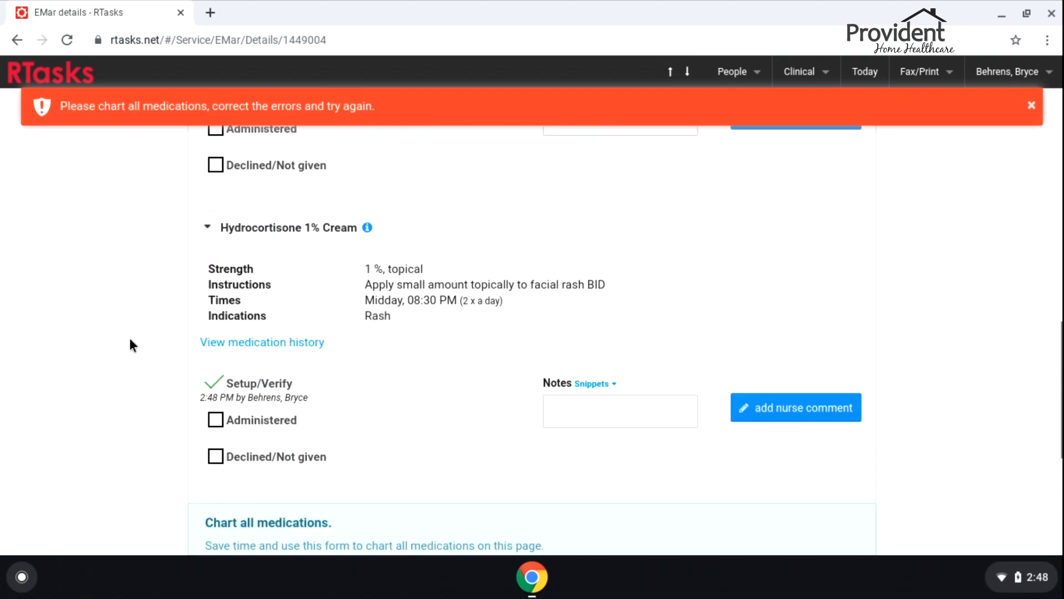
{"action": "scroll", "coordinate": [133, 340], "scroll_direction": "down", "scroll_amount": 10}
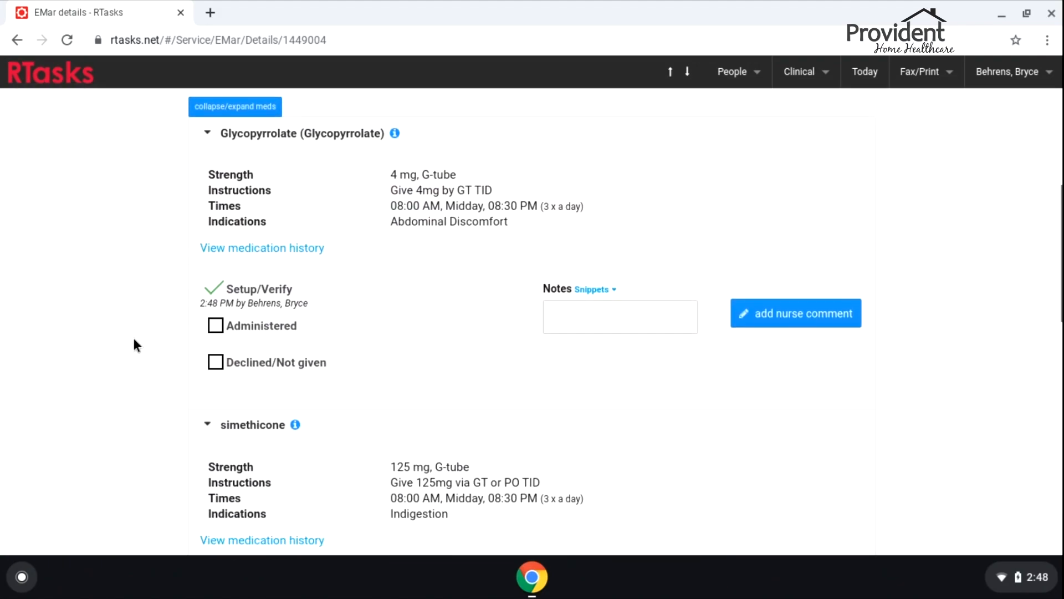
{"action": "scroll", "coordinate": [133, 337], "scroll_direction": "down", "scroll_amount": 10}
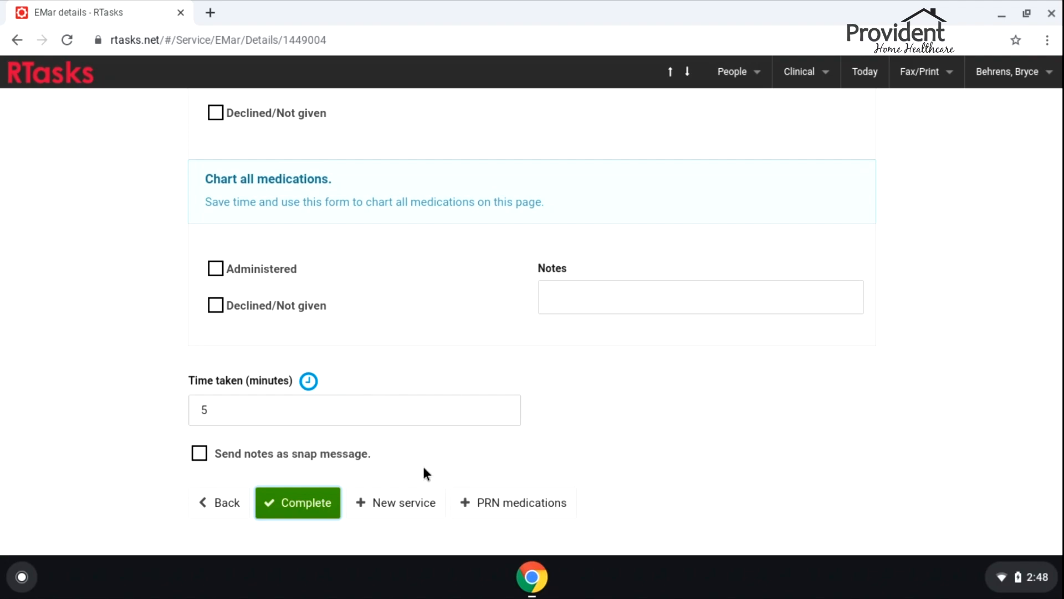
{"action": "left_click", "coordinate": [221, 504]}
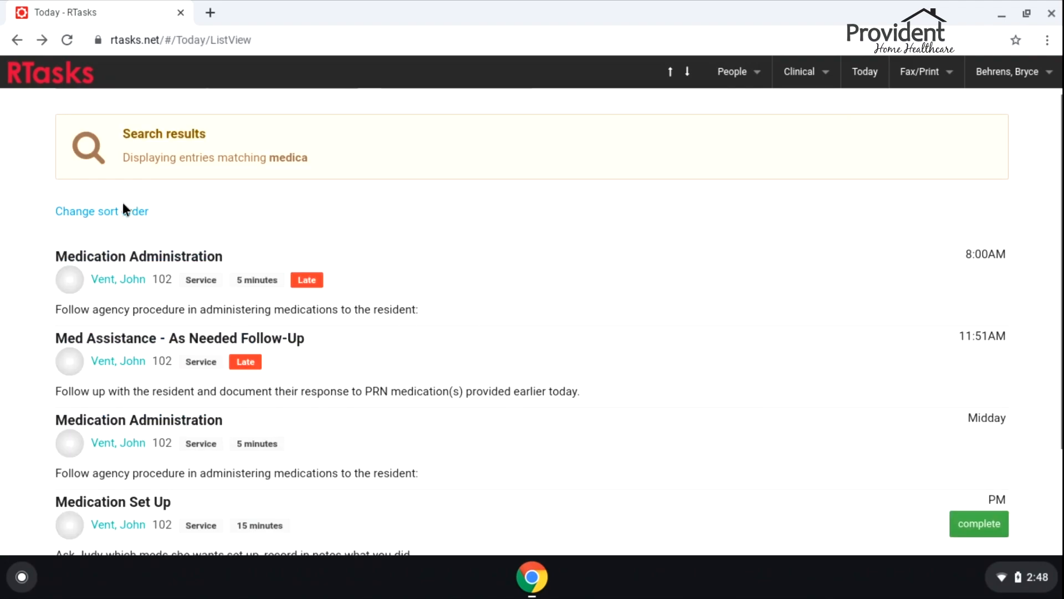
Reopen the Midday Medication Administration service and scroll down to the Chart all medications form
{"action": "scroll", "coordinate": [671, 306], "scroll_direction": "down", "scroll_amount": 1}
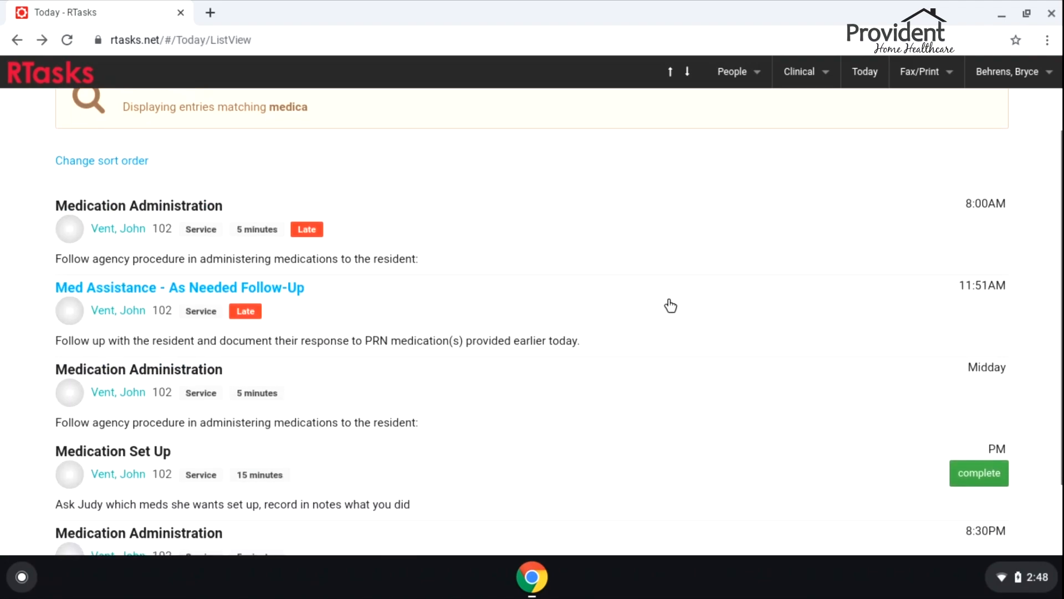
{"action": "left_click", "coordinate": [599, 408]}
{"action": "scroll", "coordinate": [29, 248], "scroll_direction": "down", "scroll_amount": 5}
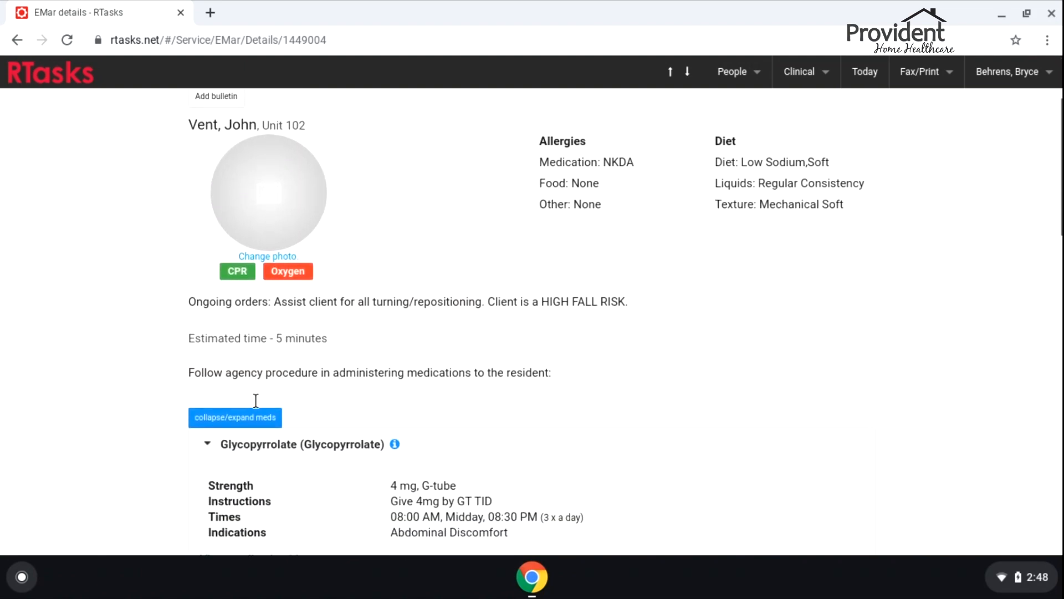
{"action": "scroll", "coordinate": [338, 357], "scroll_direction": "down", "scroll_amount": 9}
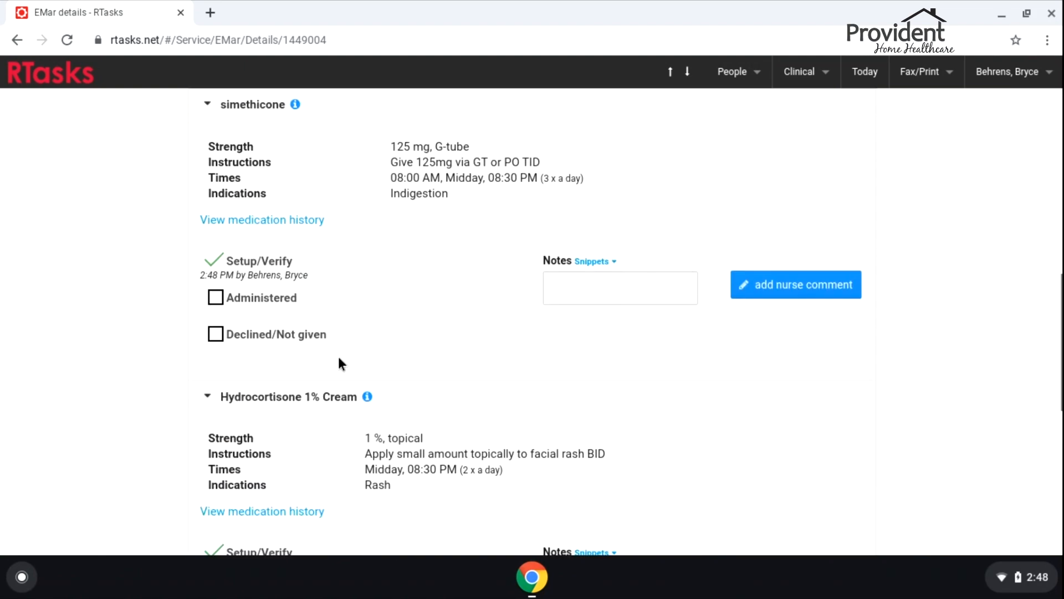
{"action": "scroll", "coordinate": [288, 293], "scroll_direction": "down", "scroll_amount": 6}
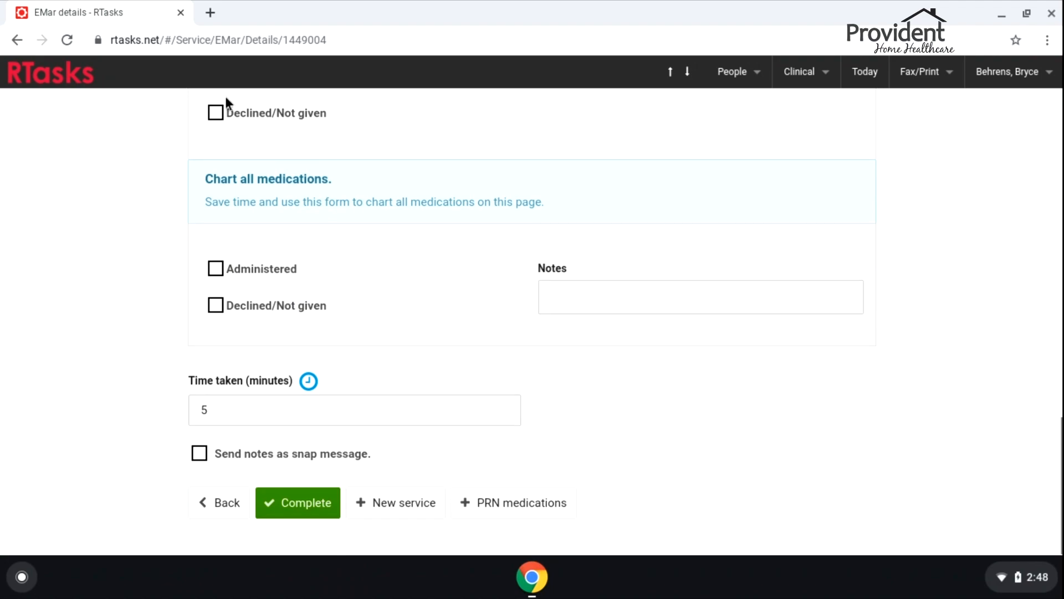
Chart all medications as administered, then unmark Glycopyrrolate
{"action": "left_click", "coordinate": [215, 269]}
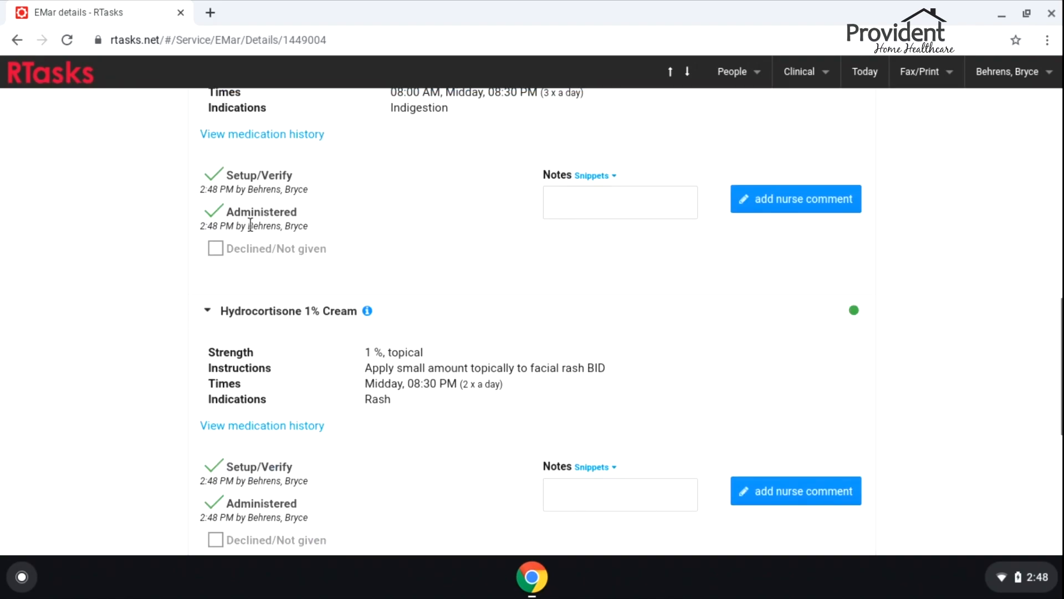
{"action": "scroll", "coordinate": [244, 225], "scroll_direction": "up", "scroll_amount": 6}
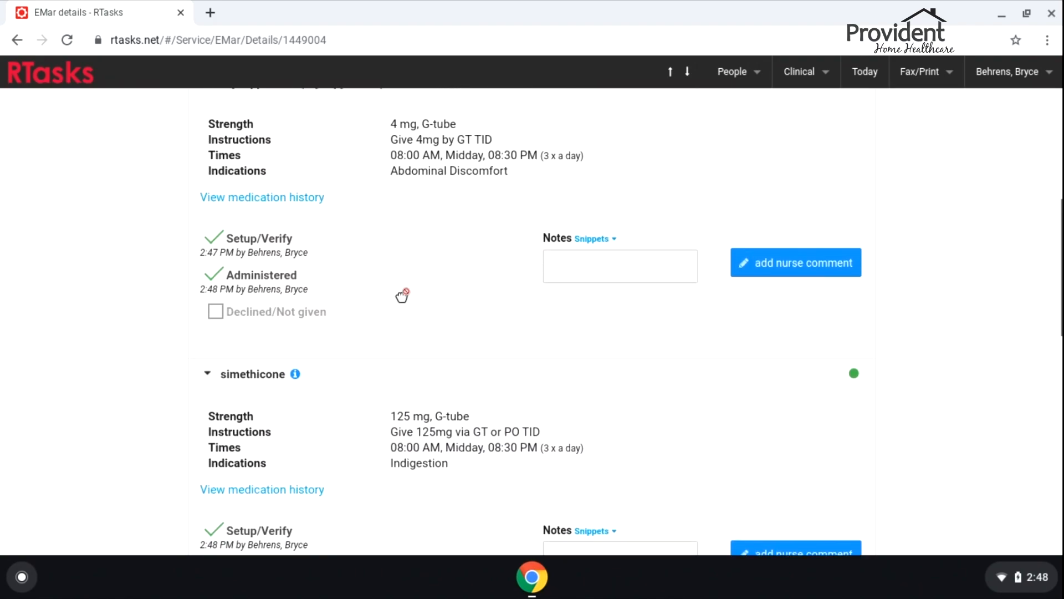
{"action": "scroll", "coordinate": [261, 363], "scroll_direction": "up", "scroll_amount": 1}
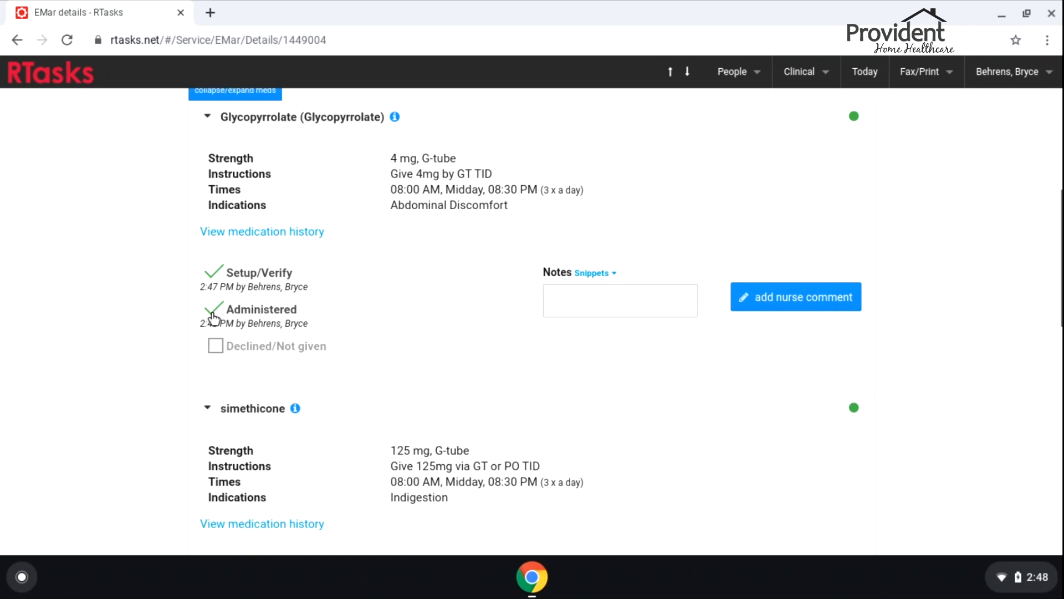
{"action": "scroll", "coordinate": [218, 315], "scroll_direction": "down", "scroll_amount": 1}
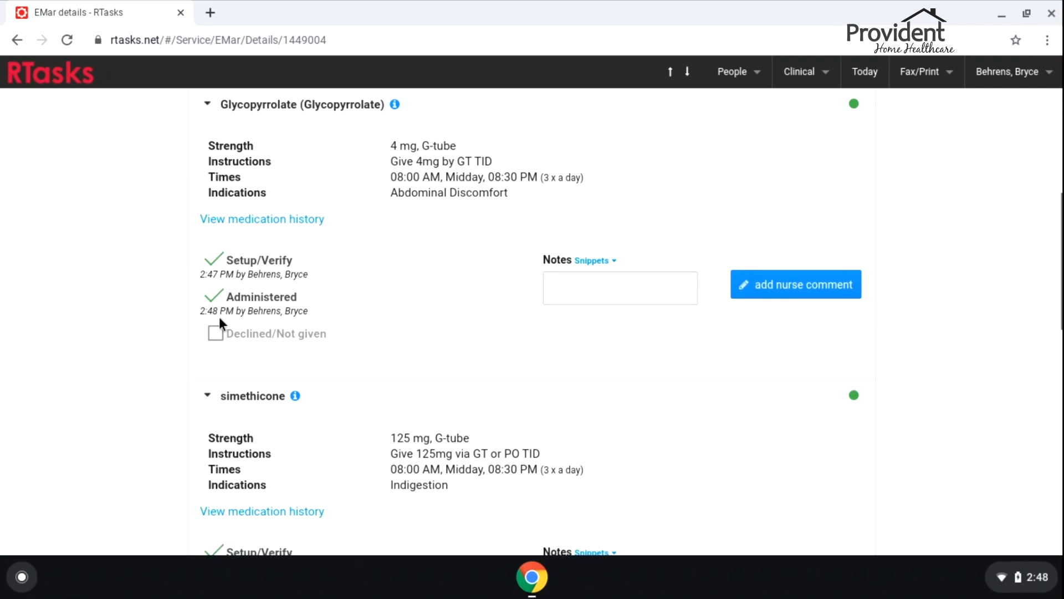
{"action": "left_click", "coordinate": [214, 302]}
Record Glycopyrrolate as declined with 'Client refused' and complete the service
{"action": "scroll", "coordinate": [171, 409], "scroll_direction": "down", "scroll_amount": 3}
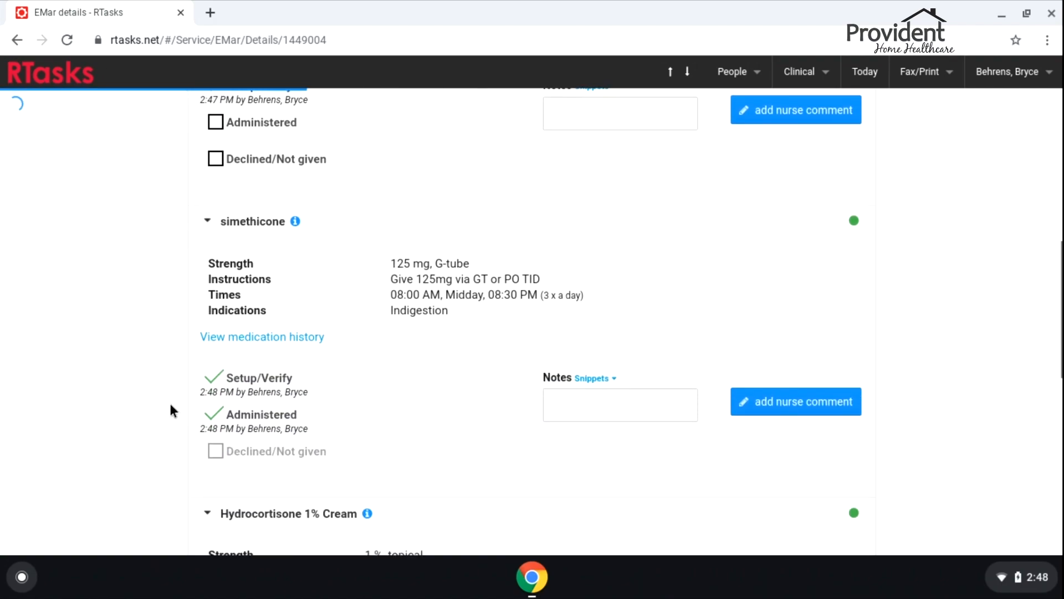
{"action": "scroll", "coordinate": [214, 447], "scroll_direction": "up", "scroll_amount": 6}
{"action": "left_click", "coordinate": [214, 509]}
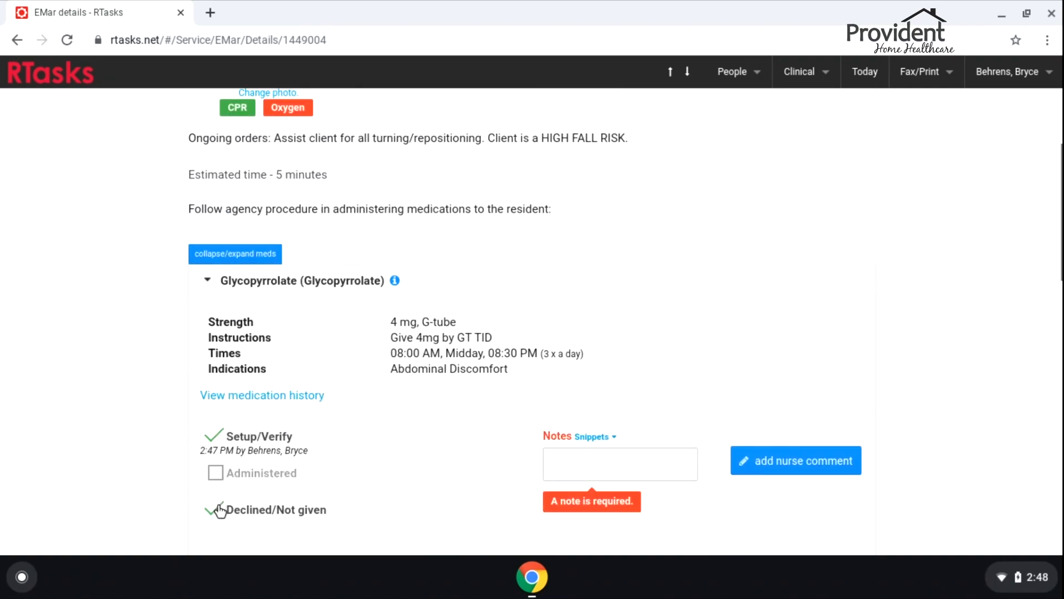
{"action": "type", "text": "Fli"}
{"action": "type", "text": "ent refu"}
{"action": "type", "text": "sed"}
{"action": "scroll", "coordinate": [770, 411], "scroll_direction": "down", "scroll_amount": 10}
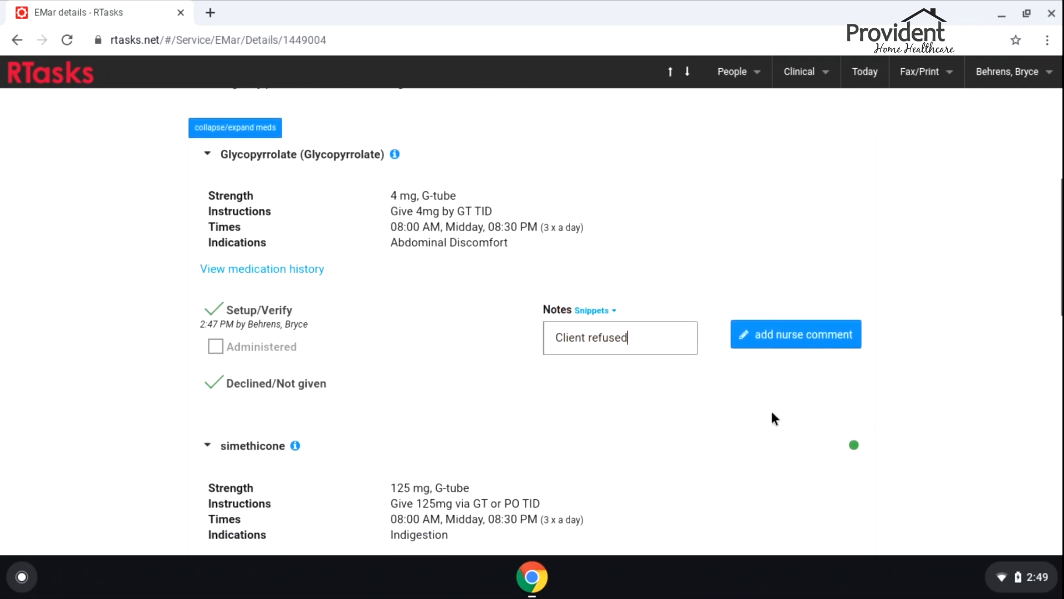
{"action": "scroll", "coordinate": [760, 435], "scroll_direction": "down", "scroll_amount": 6}
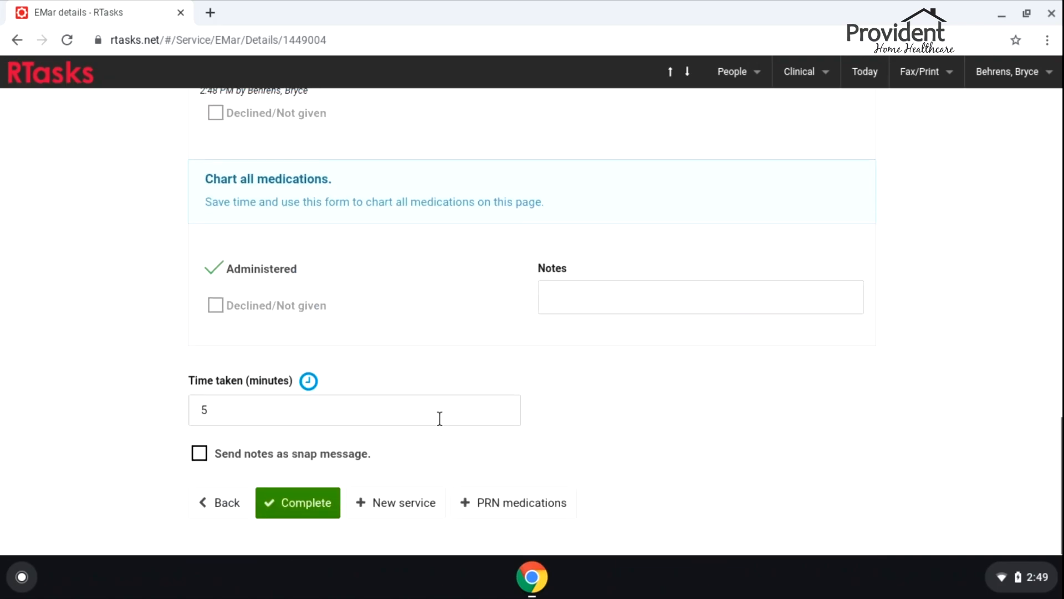
{"action": "left_click", "coordinate": [300, 506]}
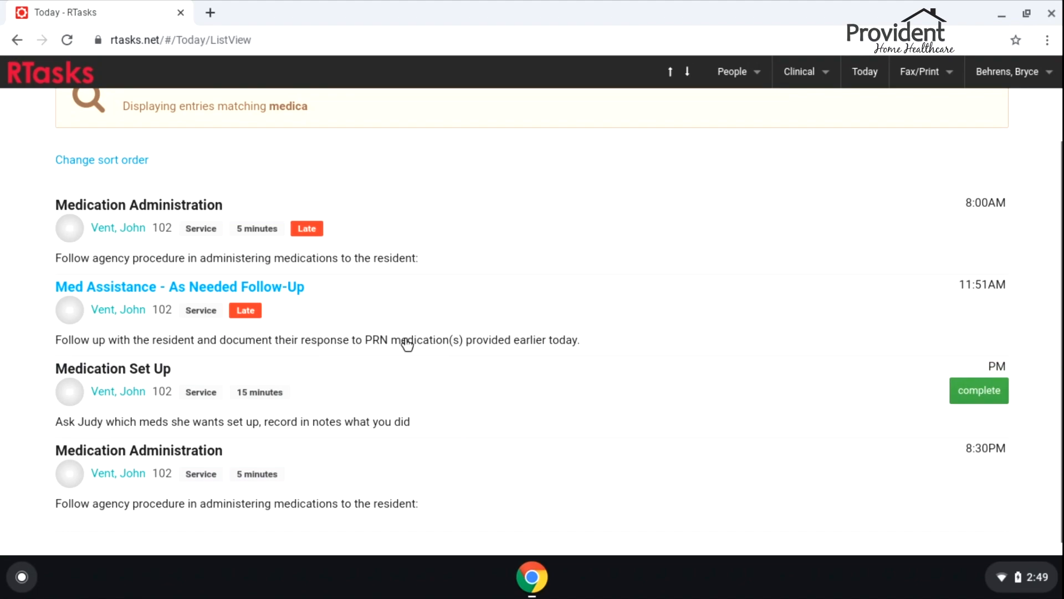
Clear the 'medica' search filter and bring up the More page of charting options
{"action": "scroll", "coordinate": [554, 292], "scroll_direction": "up", "scroll_amount": 2}
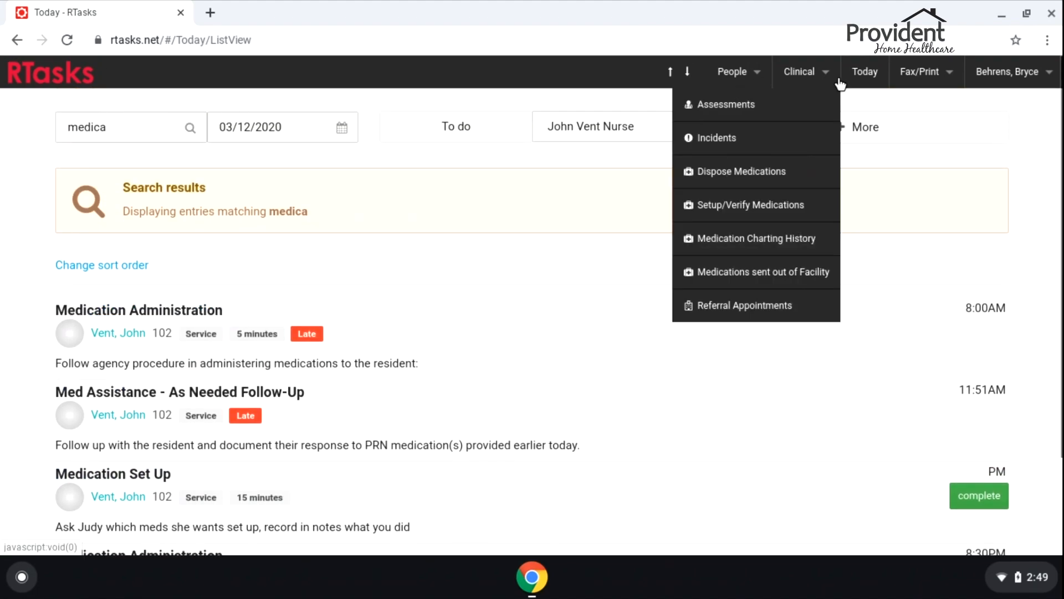
{"action": "left_click_drag", "start_coordinate": [189, 132], "coordinate": [35, 127]}
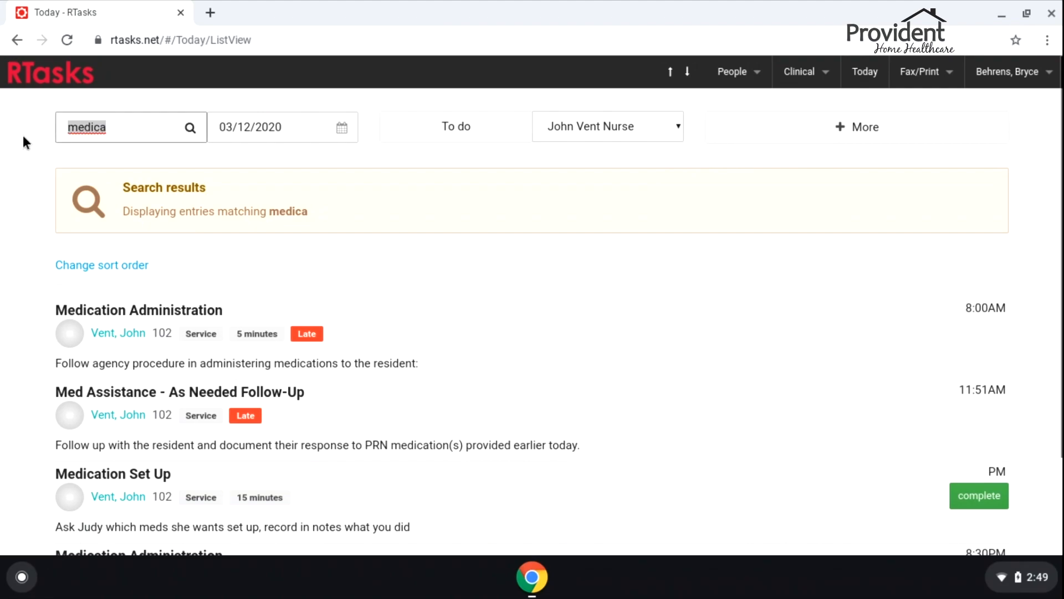
{"action": "key", "text": "BackSpace"}
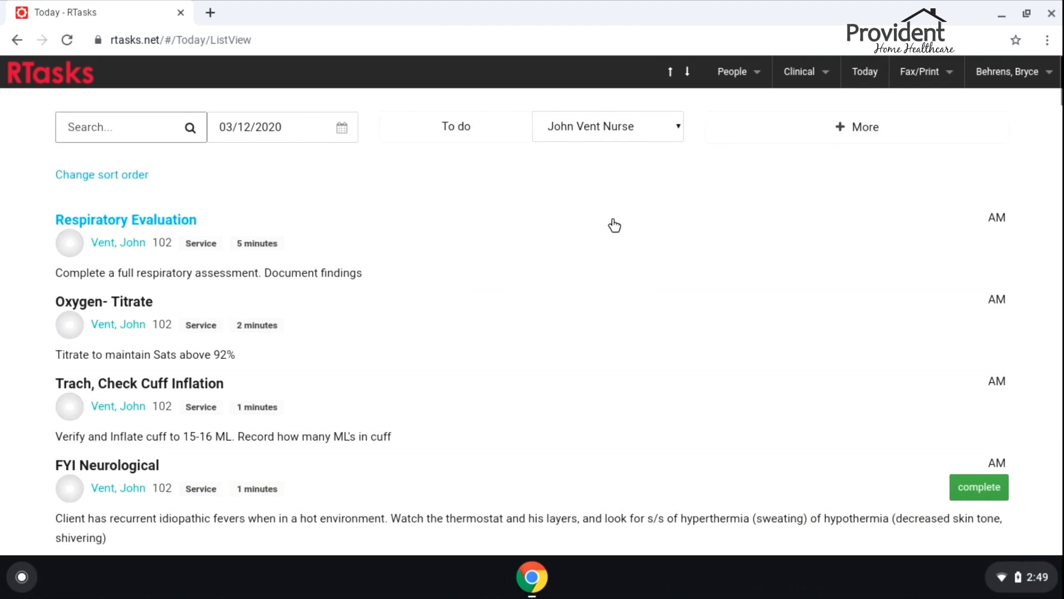
{"action": "left_click", "coordinate": [852, 130]}
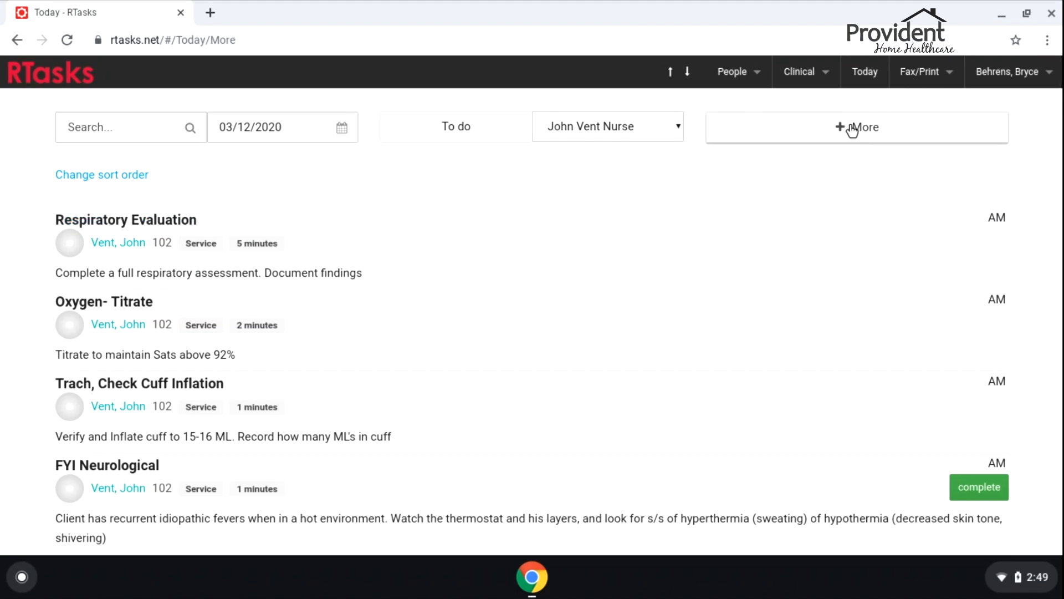
{"action": "left_click", "coordinate": [864, 73]}
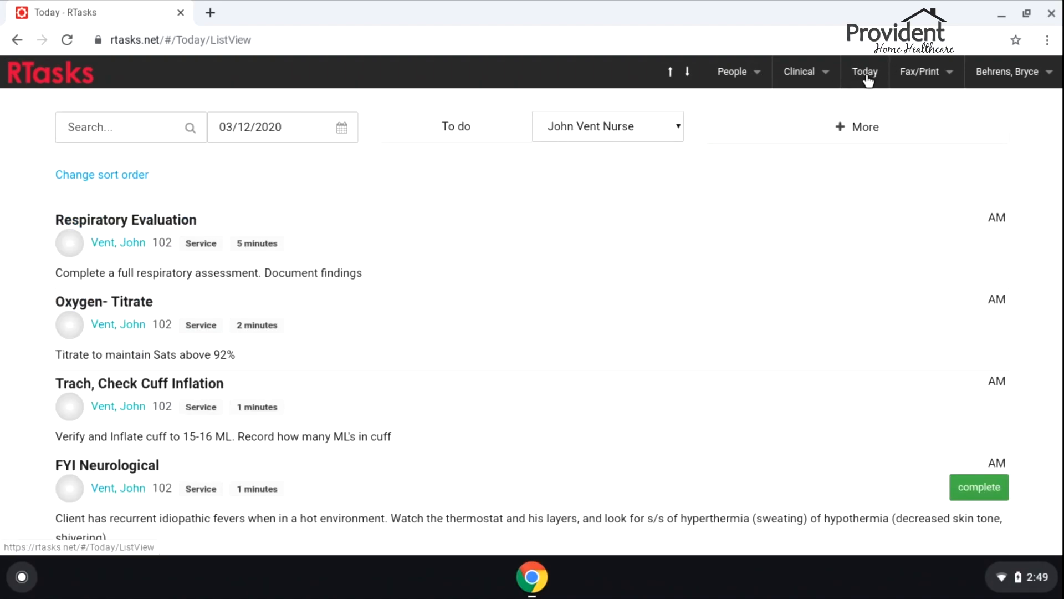
{"action": "left_click", "coordinate": [861, 127]}
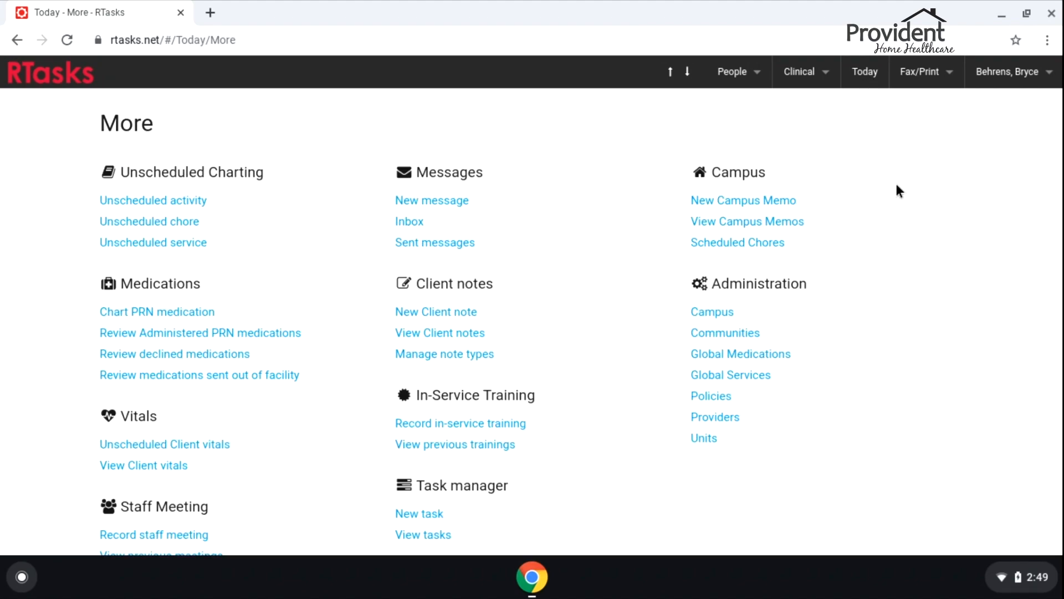
Start a PRN medication chart for the client with TRAMADOL HYDROCHLORIDE selected
{"action": "left_click", "coordinate": [173, 319]}
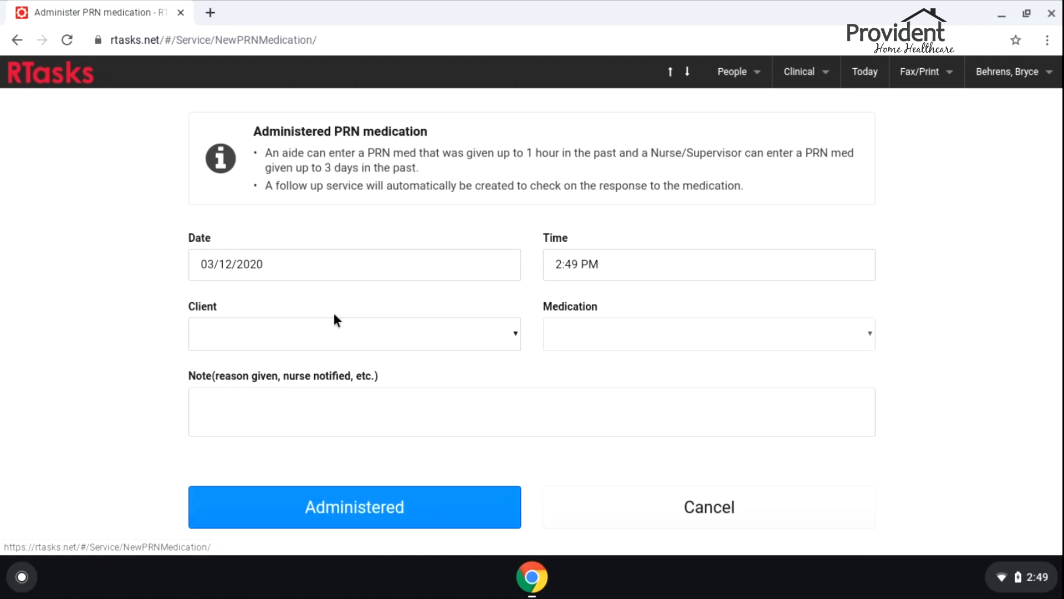
{"action": "left_click", "coordinate": [444, 337]}
{"action": "left_click", "coordinate": [305, 465]}
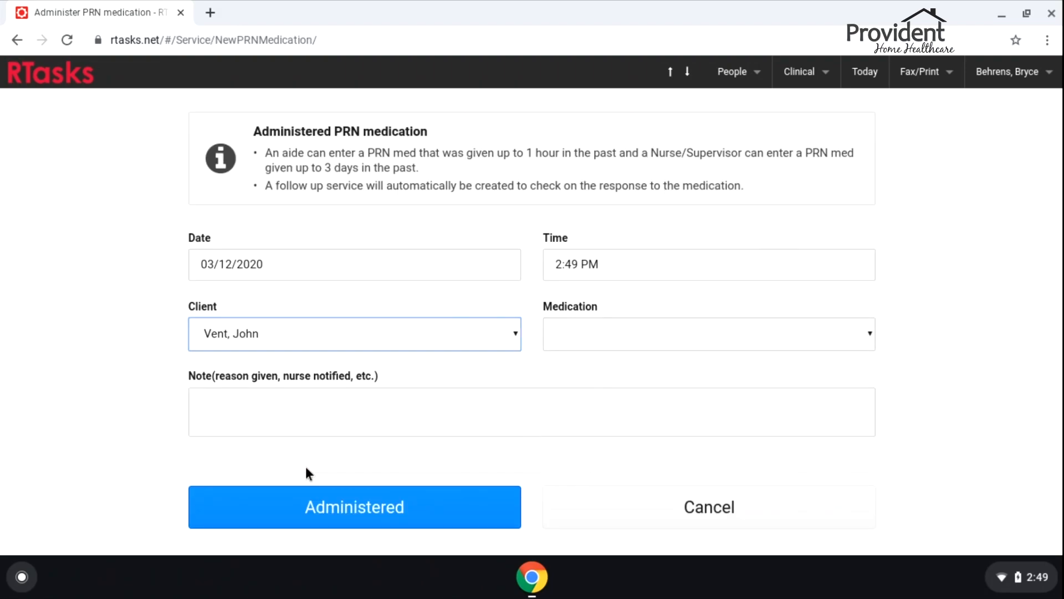
{"action": "left_click", "coordinate": [617, 340]}
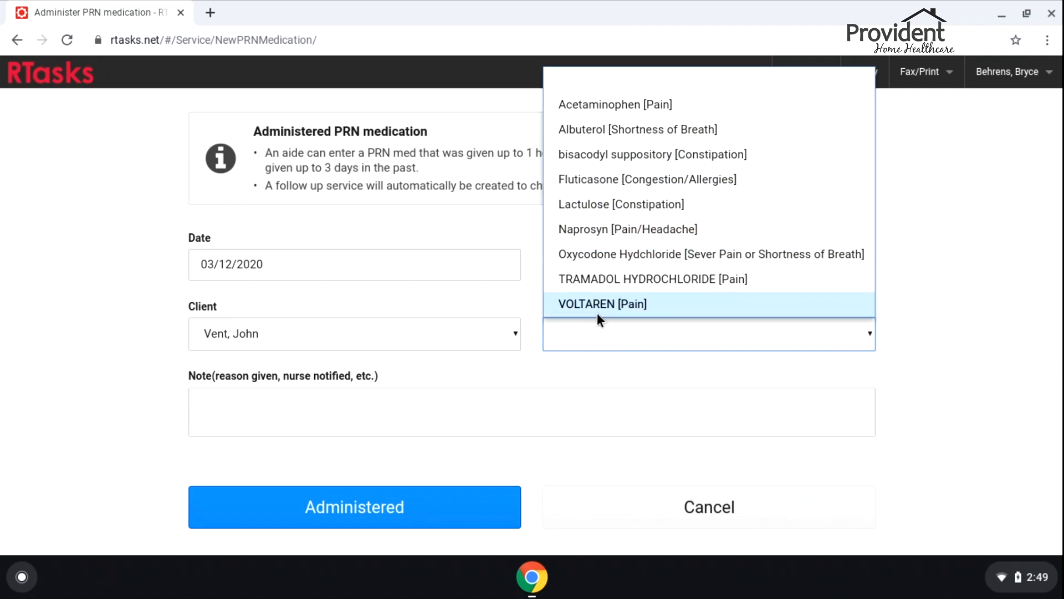
{"action": "left_click", "coordinate": [591, 278]}
Note 'Gave 2 tabs for pain 8/10 in lower back' and save the dose as administered
{"action": "scroll", "coordinate": [427, 373], "scroll_direction": "down", "scroll_amount": 4}
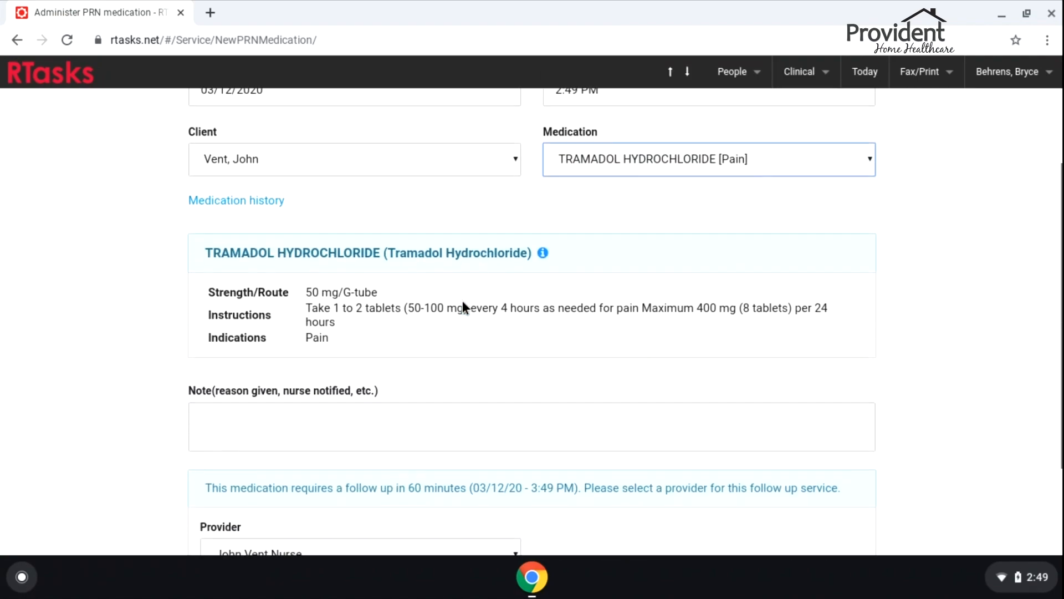
{"action": "scroll", "coordinate": [342, 383], "scroll_direction": "down", "scroll_amount": 2}
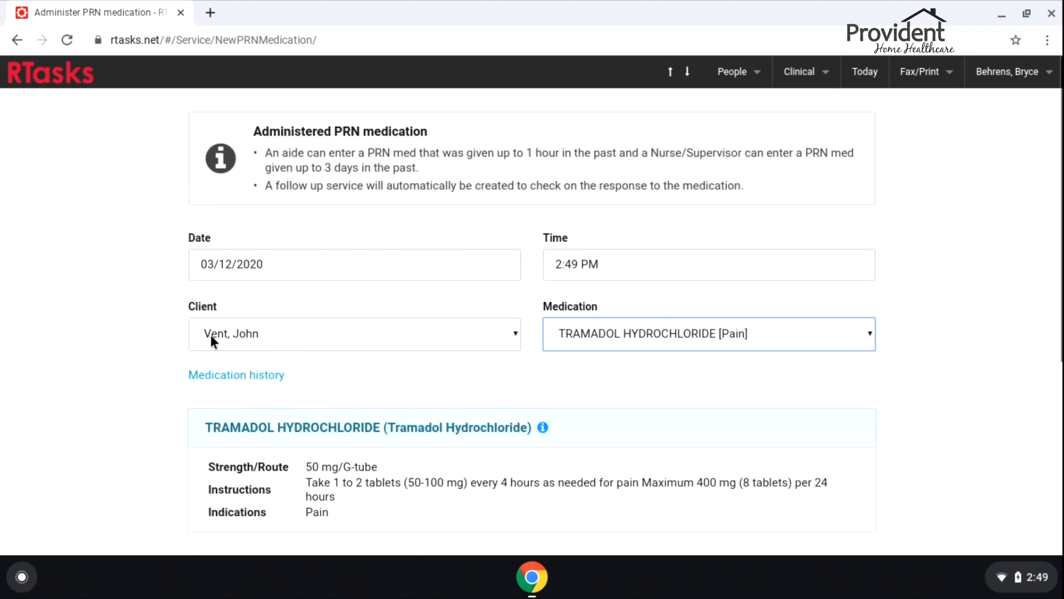
{"action": "scroll", "coordinate": [278, 337], "scroll_direction": "down", "scroll_amount": 2}
{"action": "scroll", "coordinate": [420, 375], "scroll_direction": "down", "scroll_amount": 3}
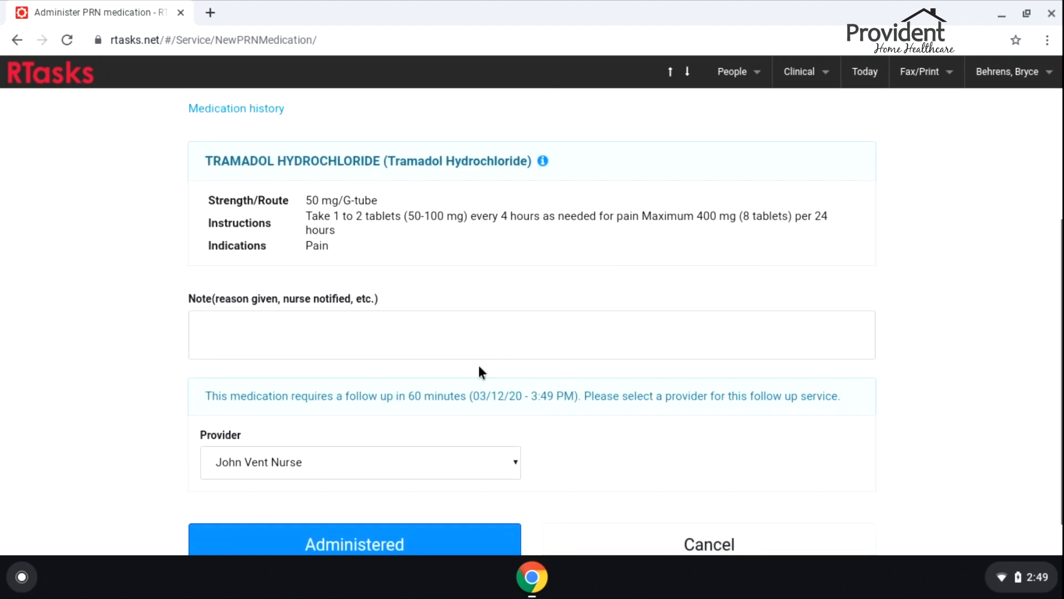
{"action": "left_click", "coordinate": [327, 317]}
{"action": "type", "text": "Gave 2 tabs for pain 8/10 in lower back"}
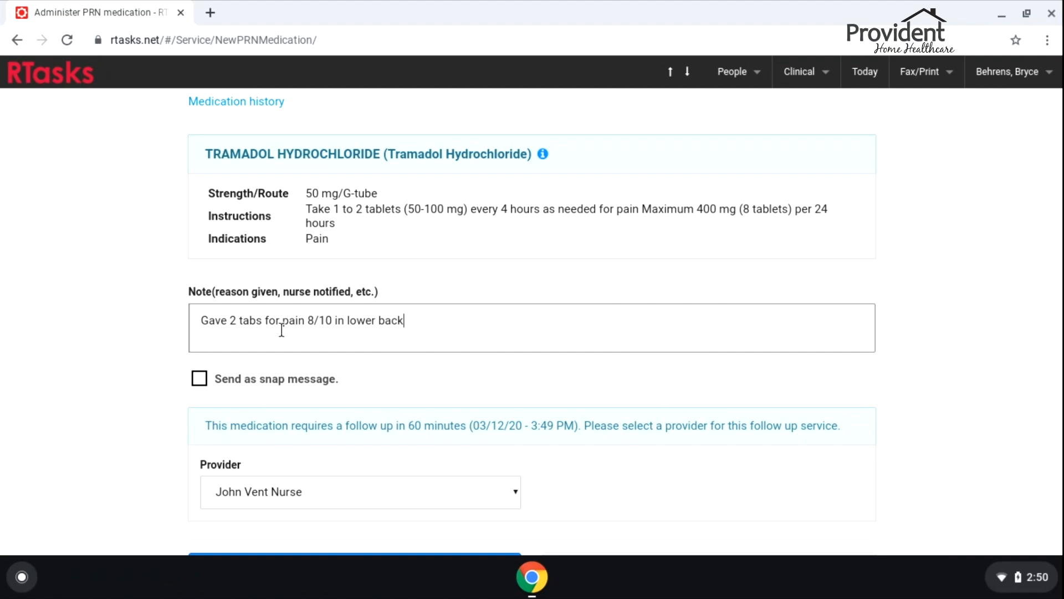
{"action": "scroll", "coordinate": [328, 414], "scroll_direction": "down", "scroll_amount": 2}
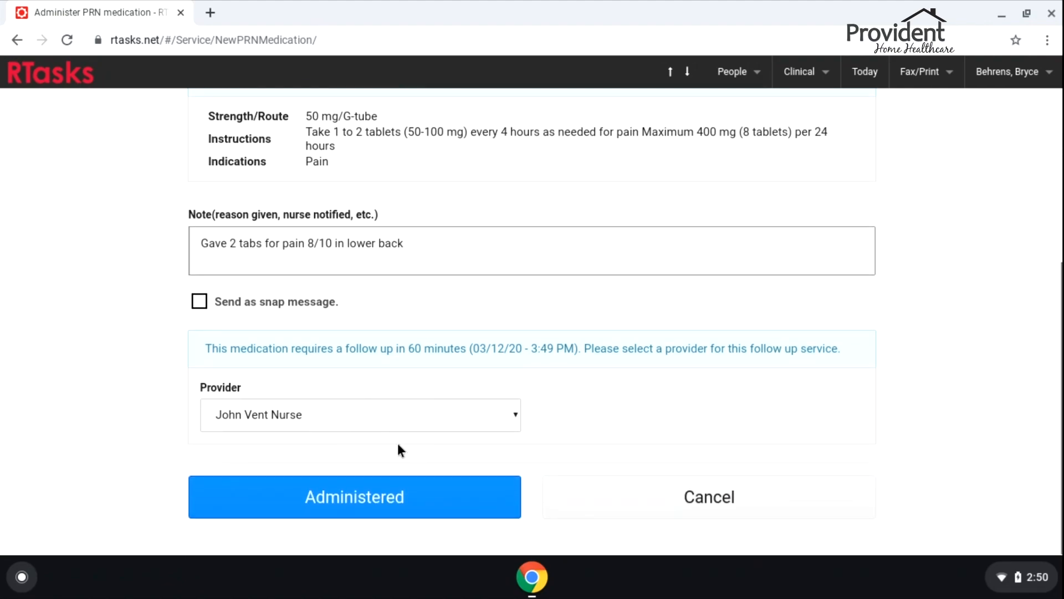
{"action": "left_click", "coordinate": [316, 496]}
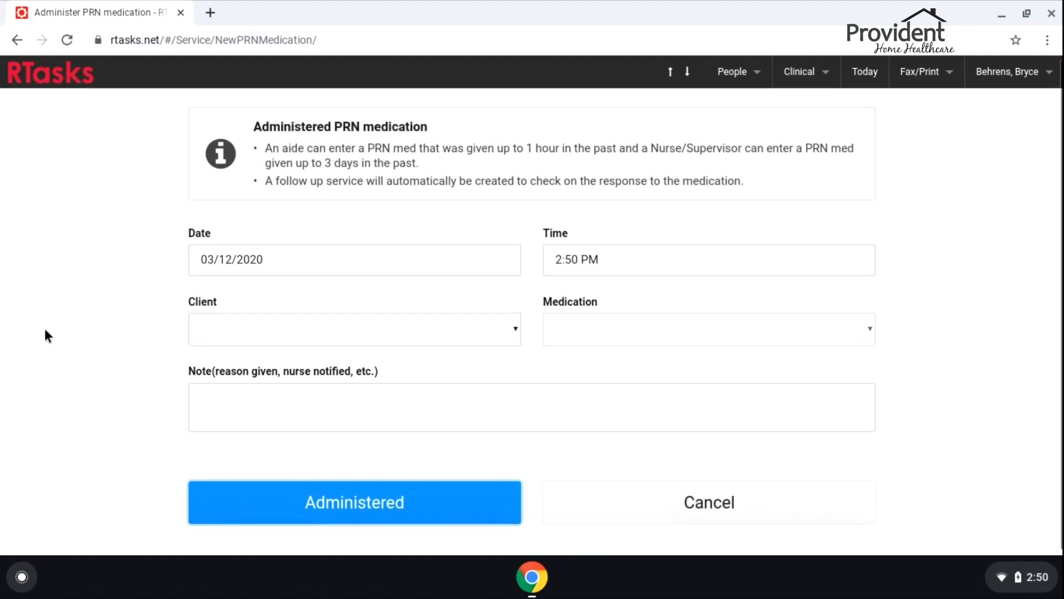
{"action": "left_click", "coordinate": [867, 73]}
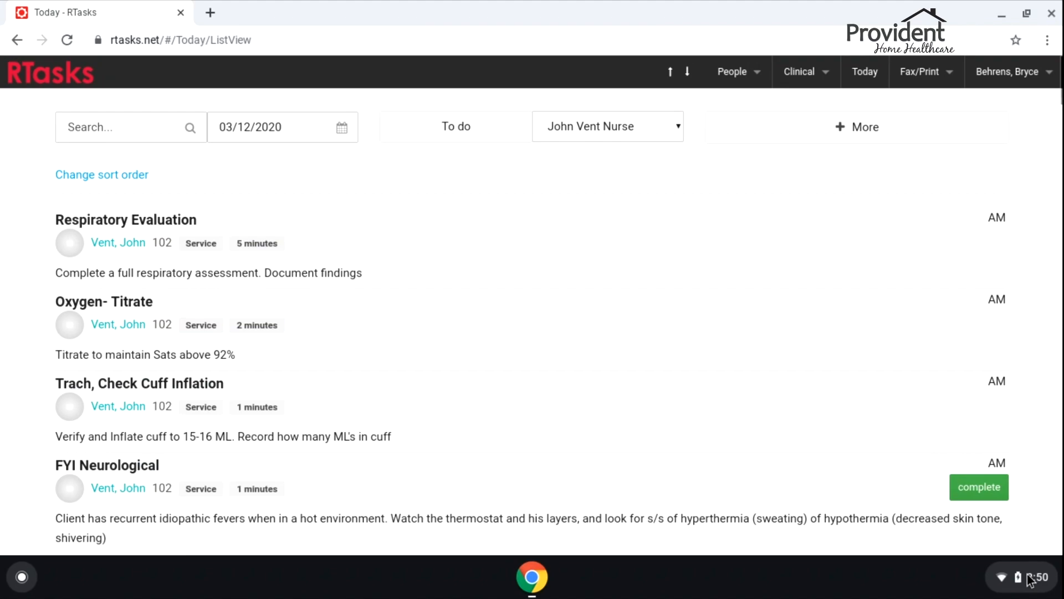
Scroll through today's tasks and filter them by 'medi'
{"action": "scroll", "coordinate": [537, 295], "scroll_direction": "down", "scroll_amount": 4}
{"action": "scroll", "coordinate": [532, 295], "scroll_direction": "down", "scroll_amount": 10}
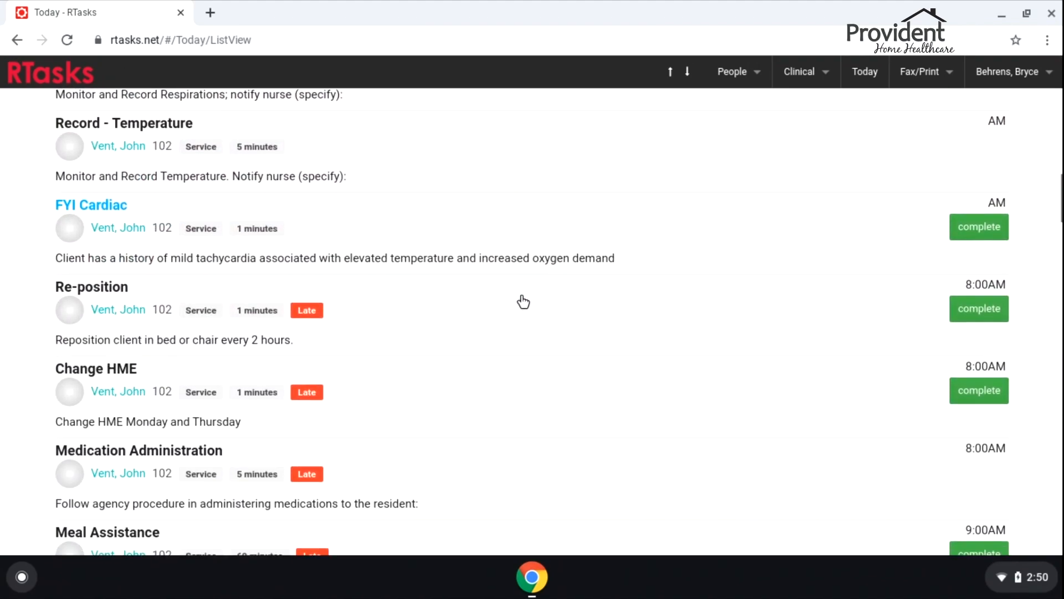
{"action": "scroll", "coordinate": [509, 298], "scroll_direction": "down", "scroll_amount": 11}
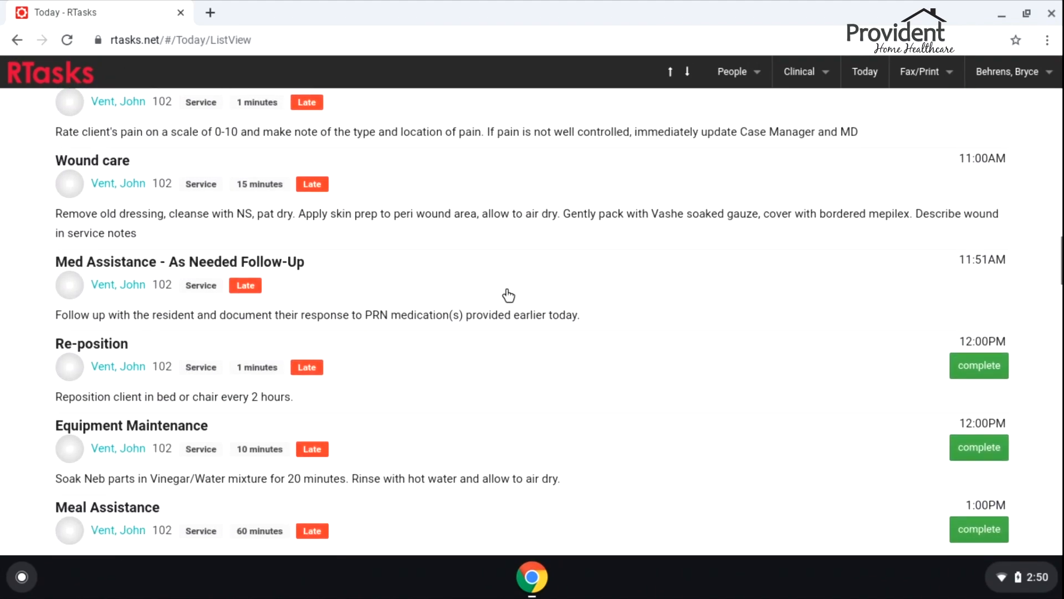
{"action": "scroll", "coordinate": [508, 296], "scroll_direction": "down", "scroll_amount": 1}
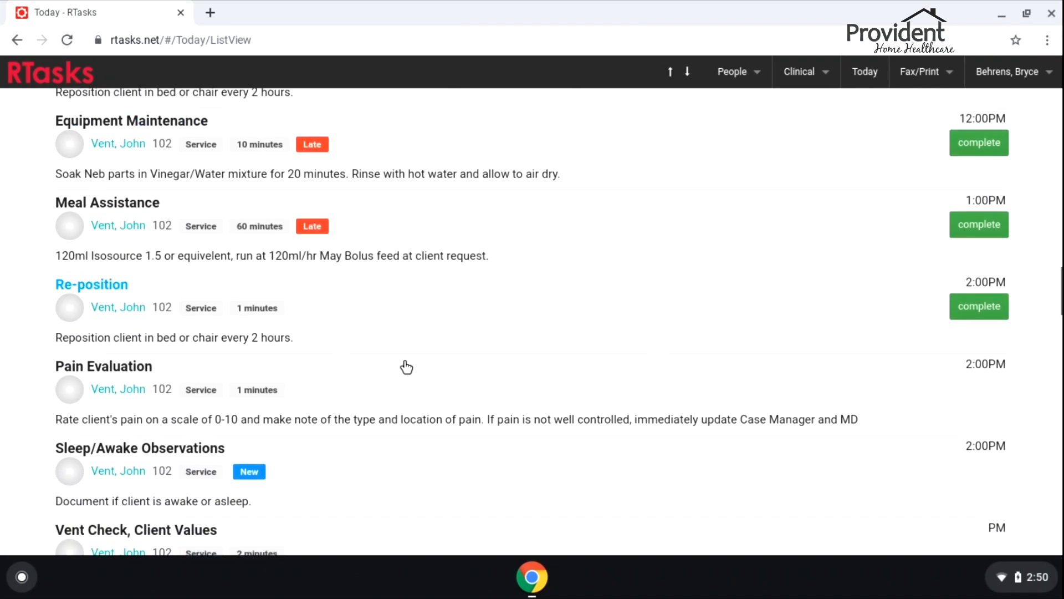
{"action": "scroll", "coordinate": [574, 373], "scroll_direction": "down", "scroll_amount": 6}
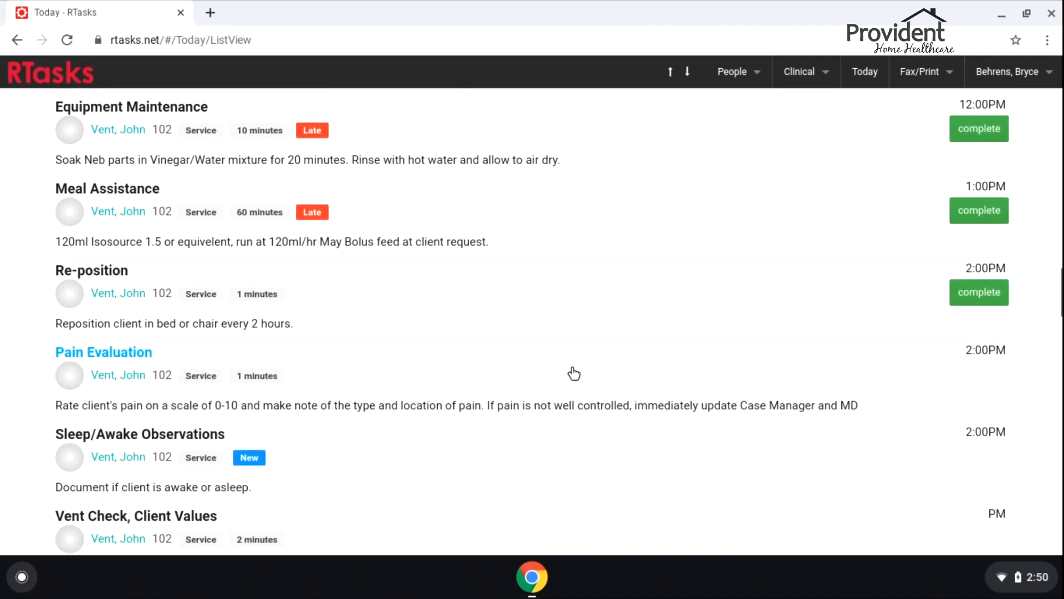
{"action": "scroll", "coordinate": [570, 365], "scroll_direction": "down", "scroll_amount": 5}
{"action": "scroll", "coordinate": [569, 361], "scroll_direction": "up", "scroll_amount": 4}
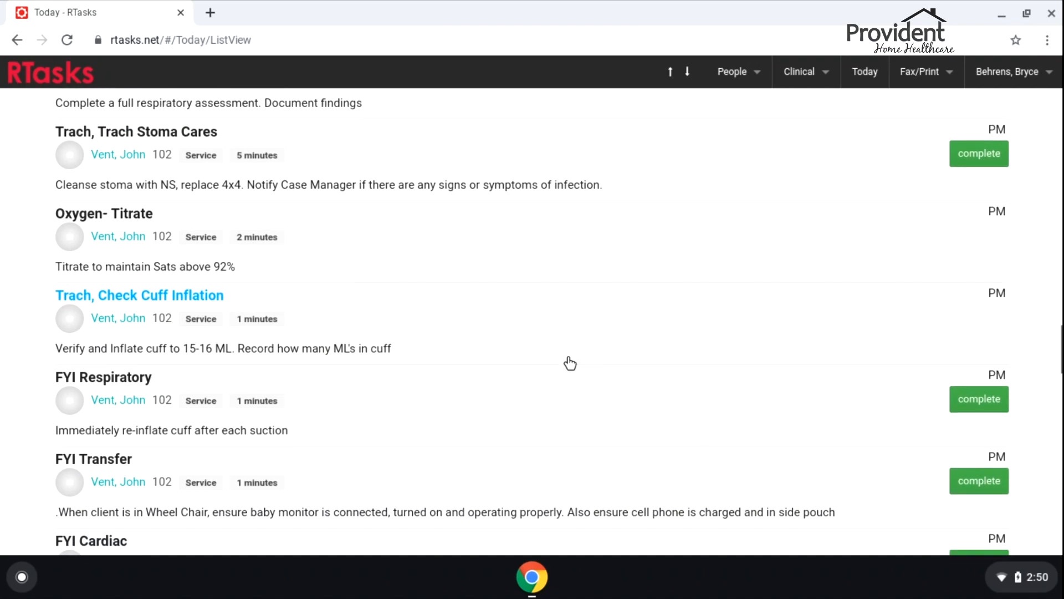
{"action": "scroll", "coordinate": [567, 356], "scroll_direction": "up", "scroll_amount": 2}
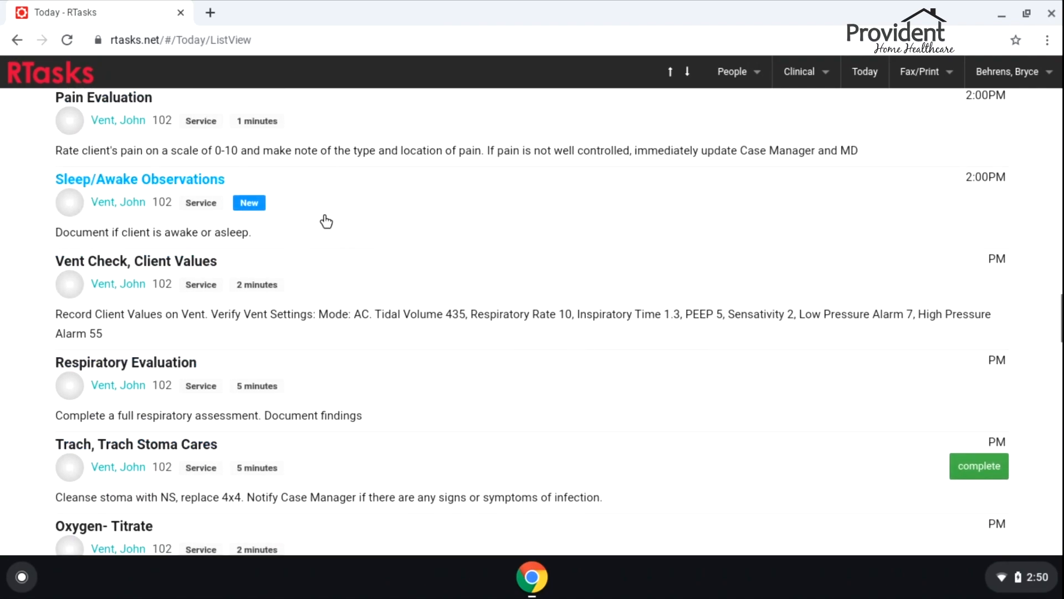
{"action": "scroll", "coordinate": [585, 257], "scroll_direction": "up", "scroll_amount": 8}
{"action": "left_click", "coordinate": [135, 123]}
{"action": "type", "text": "medi"}
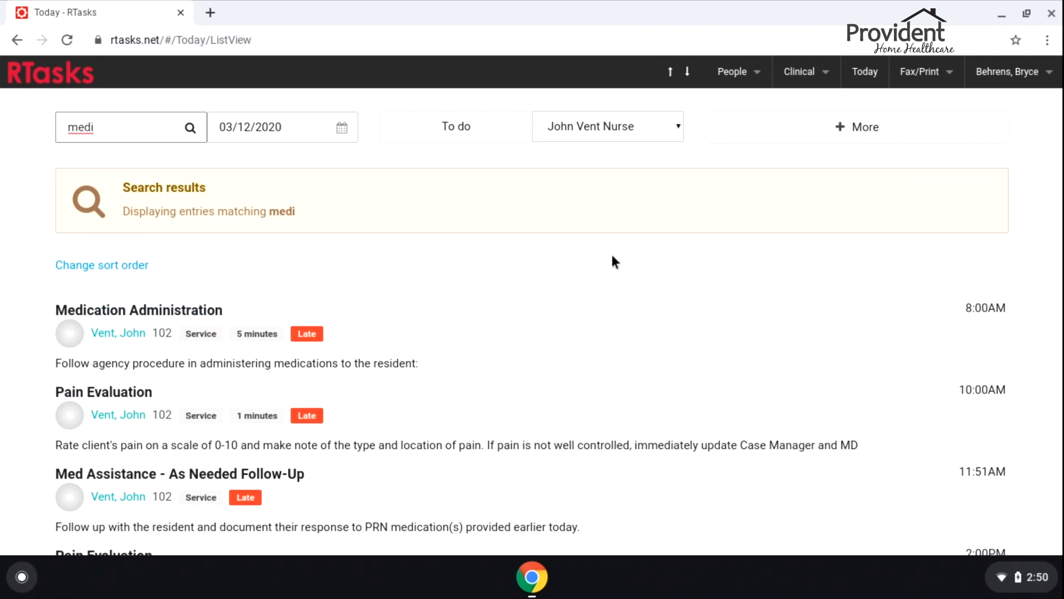
Inspect the 3:49PM PRN follow-up awaiting a Tramadol response, then return to the list
{"action": "scroll", "coordinate": [642, 273], "scroll_direction": "down", "scroll_amount": 2}
{"action": "scroll", "coordinate": [551, 384], "scroll_direction": "down", "scroll_amount": 2}
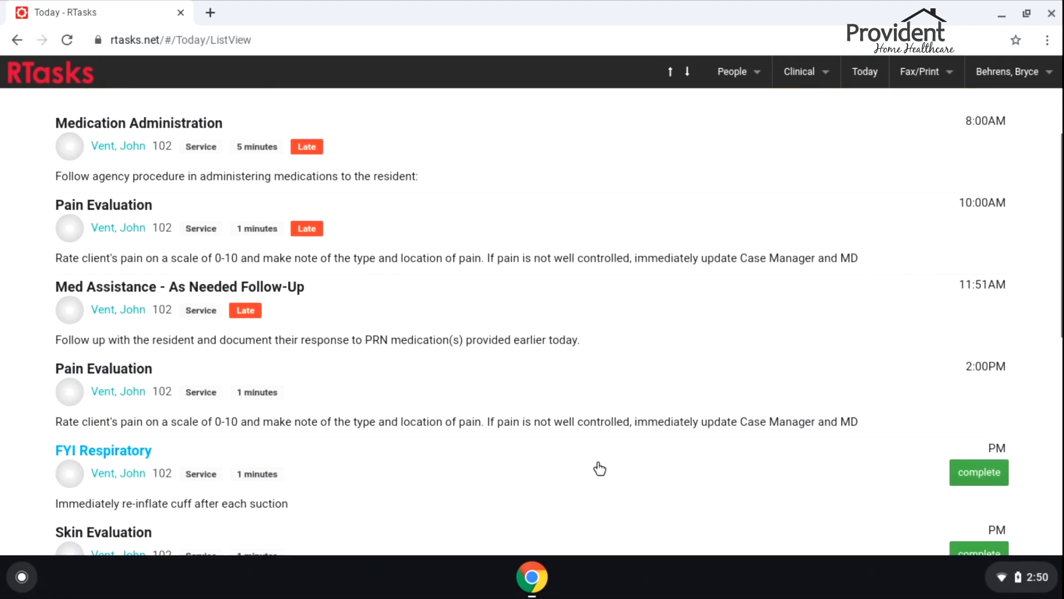
{"action": "scroll", "coordinate": [551, 376], "scroll_direction": "down", "scroll_amount": 3}
{"action": "scroll", "coordinate": [551, 370], "scroll_direction": "down", "scroll_amount": 5}
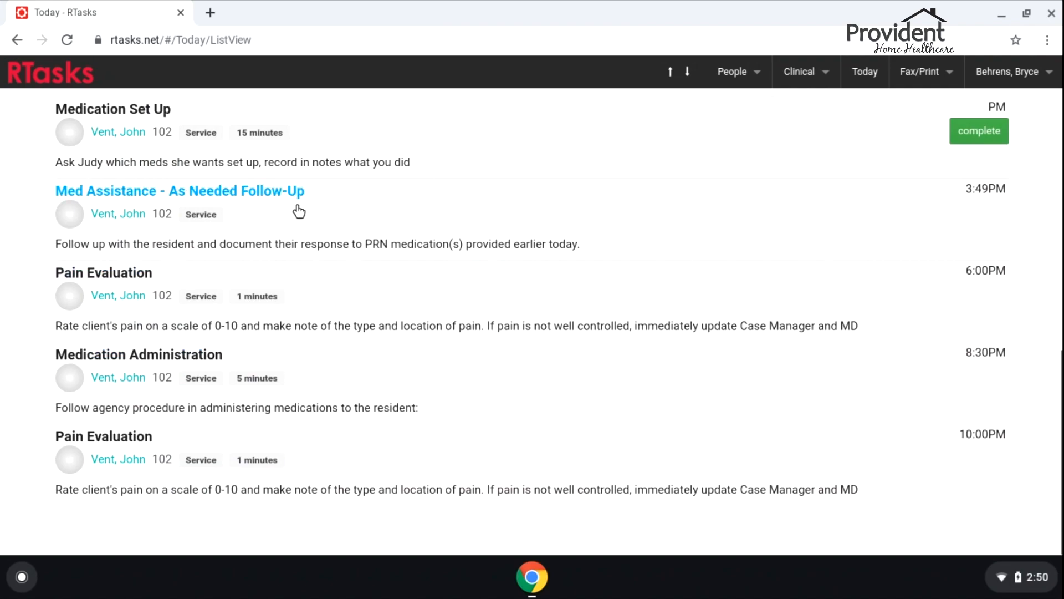
{"action": "left_click", "coordinate": [403, 211]}
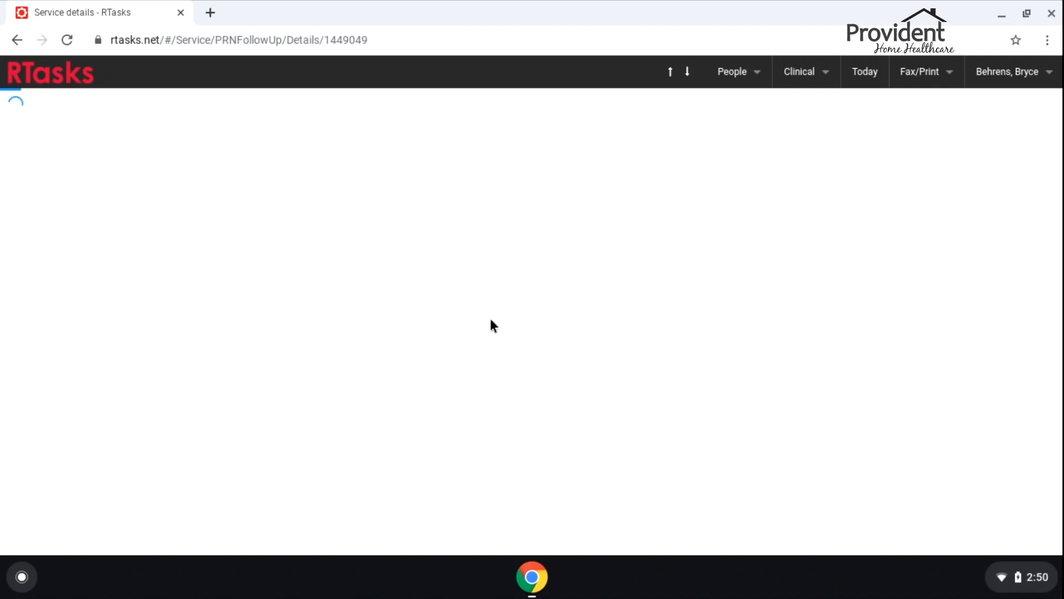
{"action": "scroll", "coordinate": [459, 397], "scroll_direction": "down", "scroll_amount": 3}
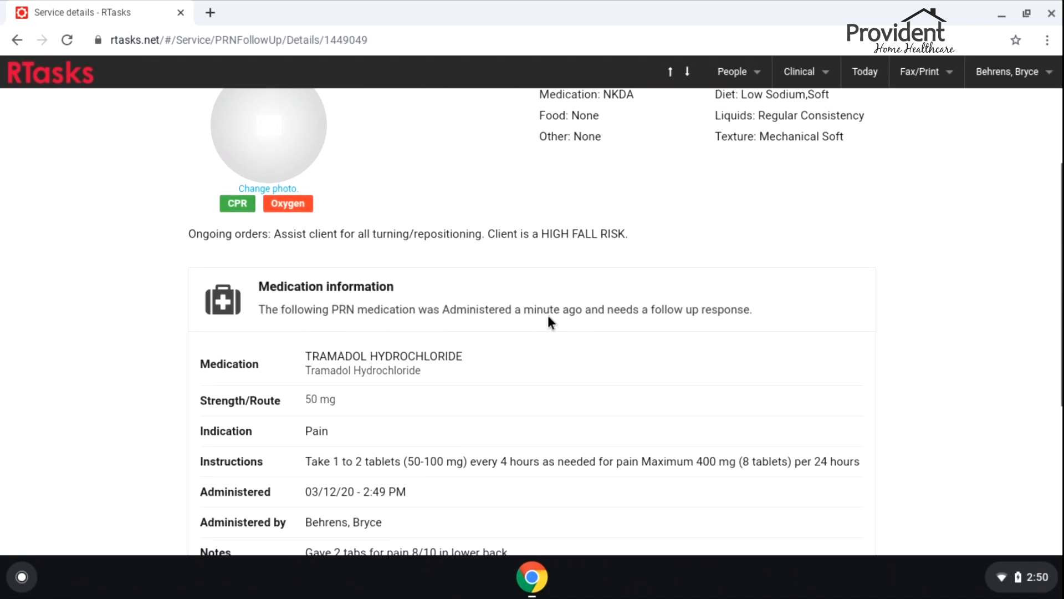
{"action": "scroll", "coordinate": [841, 308], "scroll_direction": "down", "scroll_amount": 5}
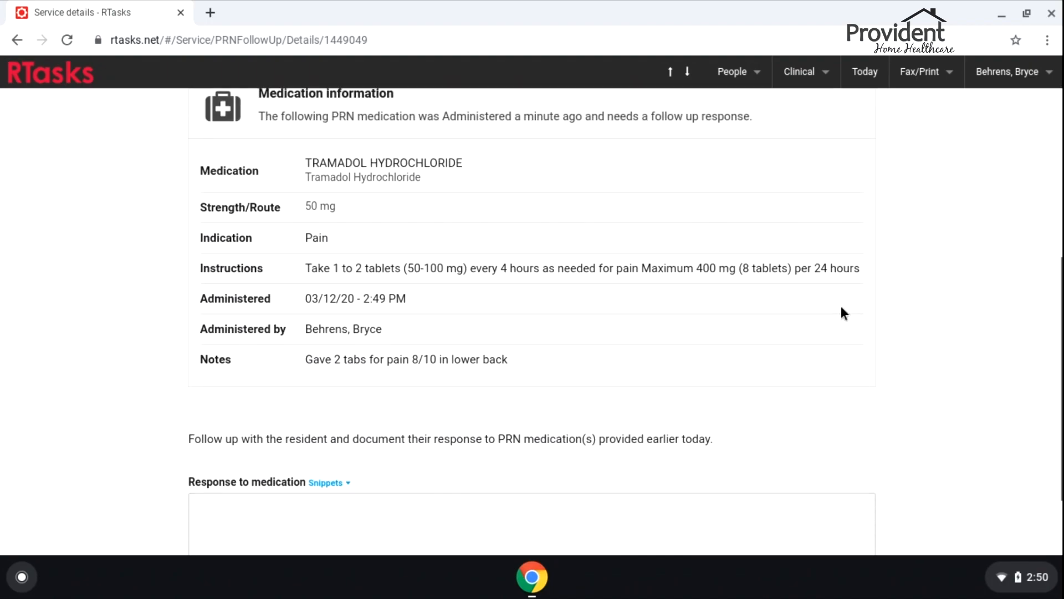
{"action": "scroll", "coordinate": [814, 313], "scroll_direction": "up", "scroll_amount": 8}
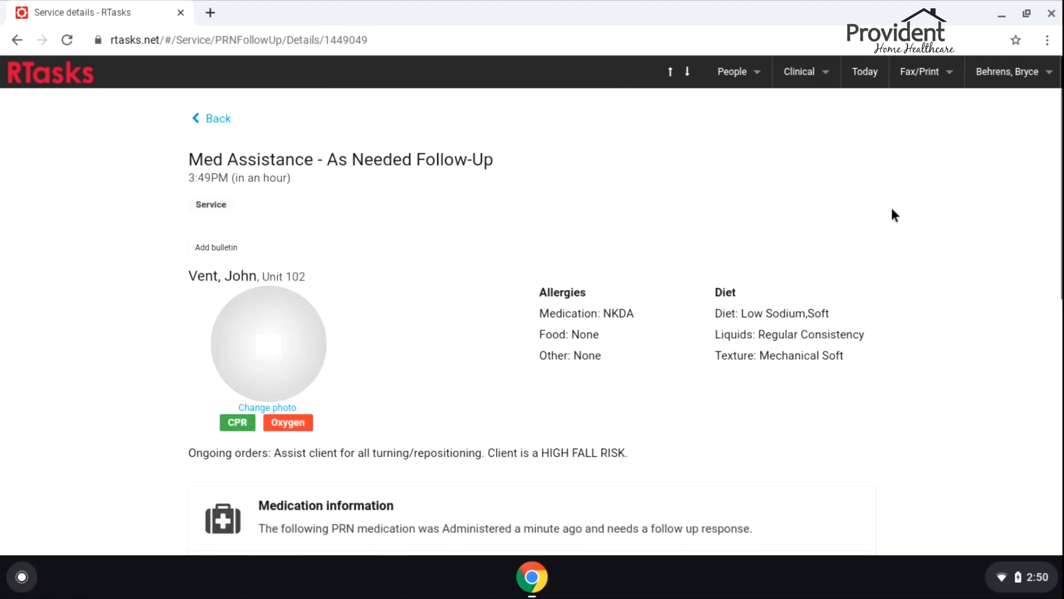
{"action": "left_click", "coordinate": [863, 75]}
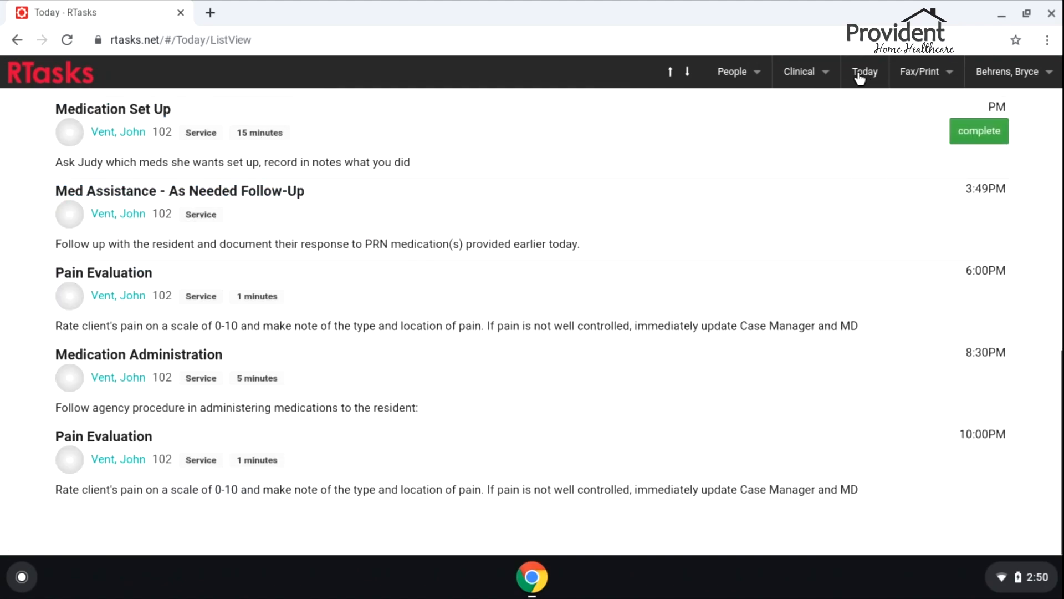
{"action": "scroll", "coordinate": [840, 282], "scroll_direction": "up", "scroll_amount": 10}
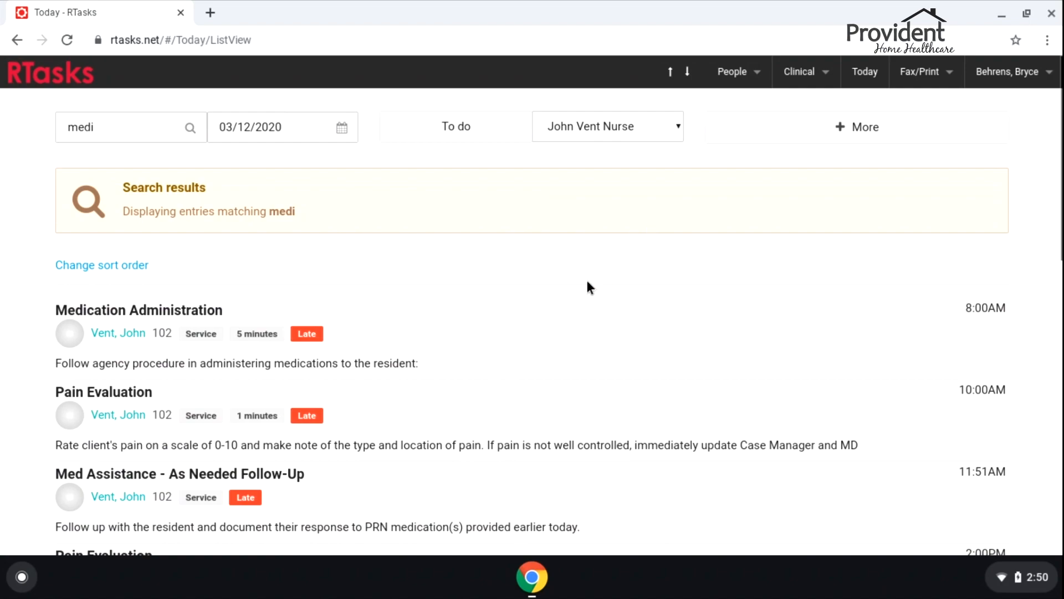
Start an unscheduled service for the client with type Suction- Deep Sterile
{"action": "left_click", "coordinate": [773, 138]}
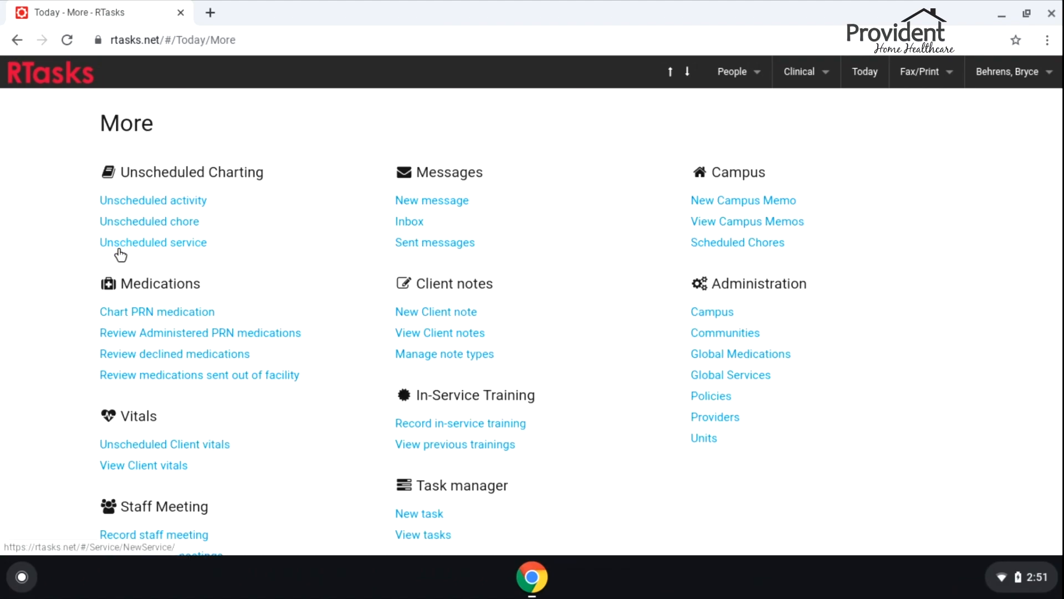
{"action": "left_click", "coordinate": [140, 242]}
{"action": "left_click", "coordinate": [624, 341]}
{"action": "left_click", "coordinate": [615, 468]}
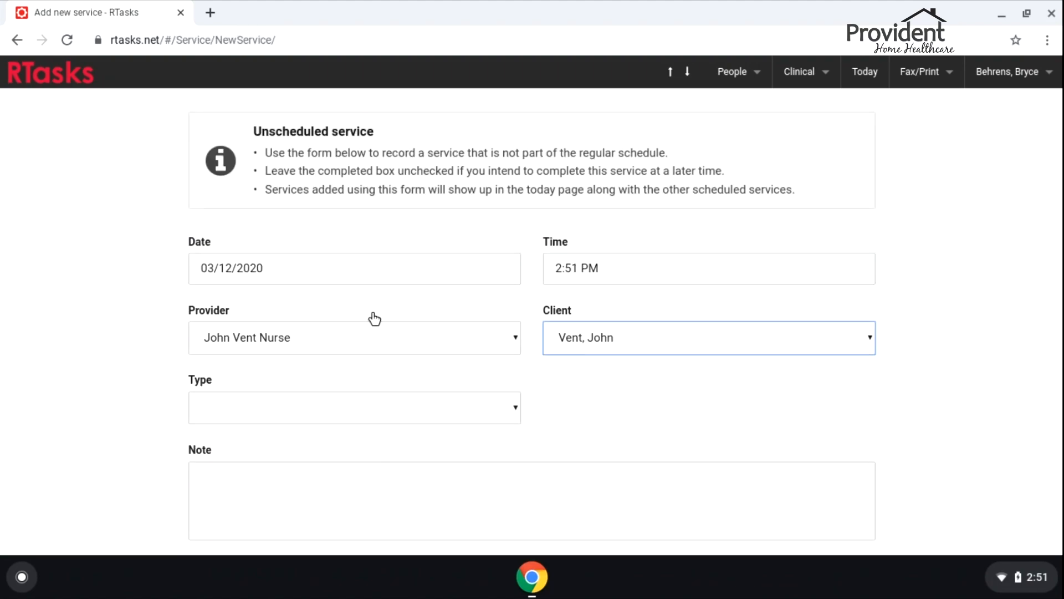
{"action": "left_click", "coordinate": [266, 406]}
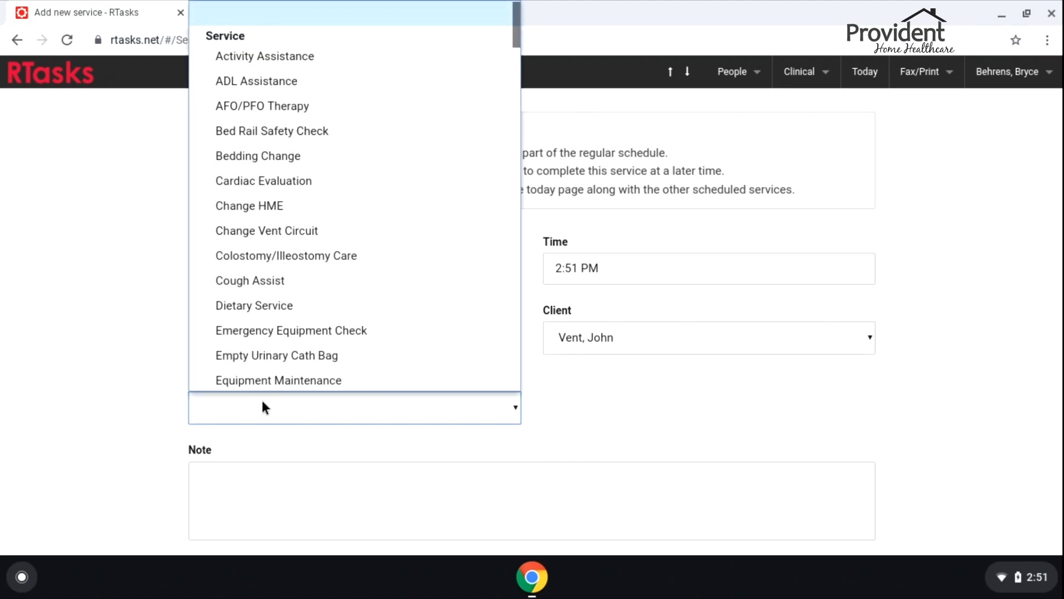
{"action": "scroll", "coordinate": [321, 237], "scroll_direction": "down", "scroll_amount": 15}
{"action": "scroll", "coordinate": [305, 241], "scroll_direction": "up", "scroll_amount": 5}
{"action": "scroll", "coordinate": [305, 244], "scroll_direction": "up", "scroll_amount": 10}
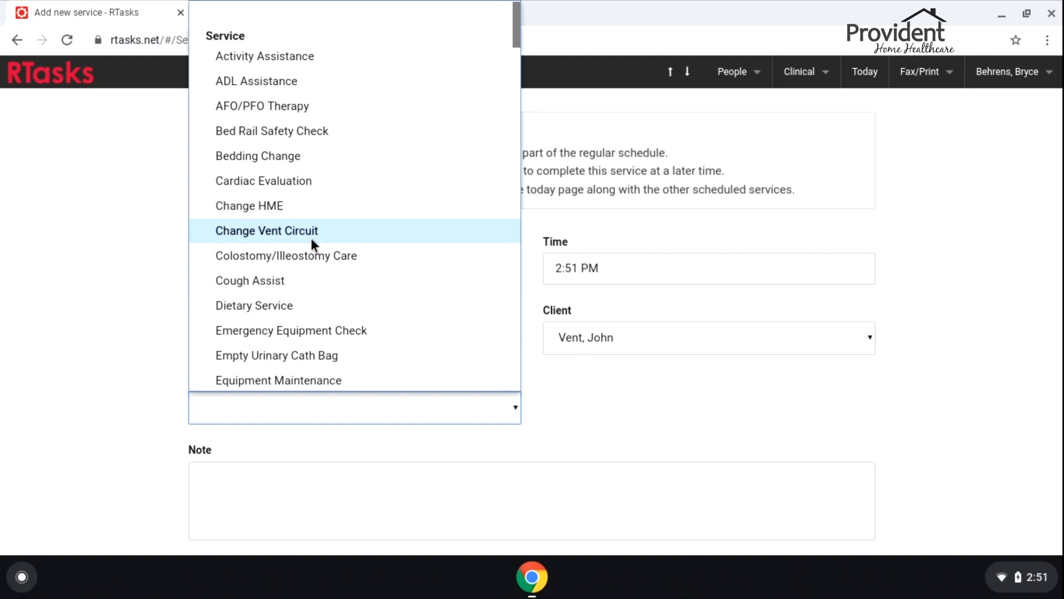
{"action": "type", "text": "su"}
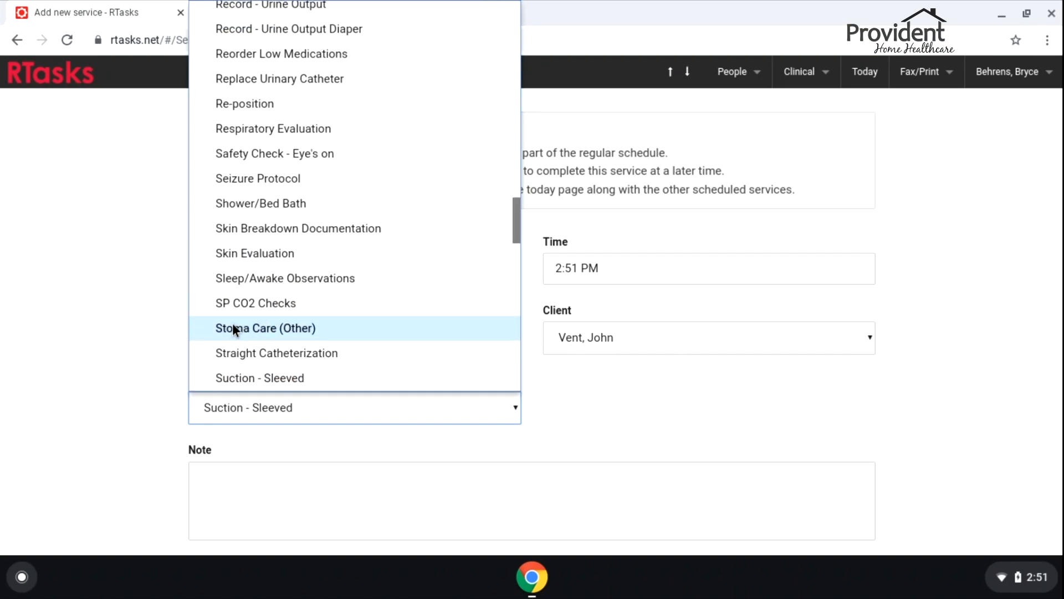
{"action": "scroll", "coordinate": [274, 327], "scroll_direction": "down", "scroll_amount": 3}
{"action": "scroll", "coordinate": [311, 294], "scroll_direction": "down", "scroll_amount": 1}
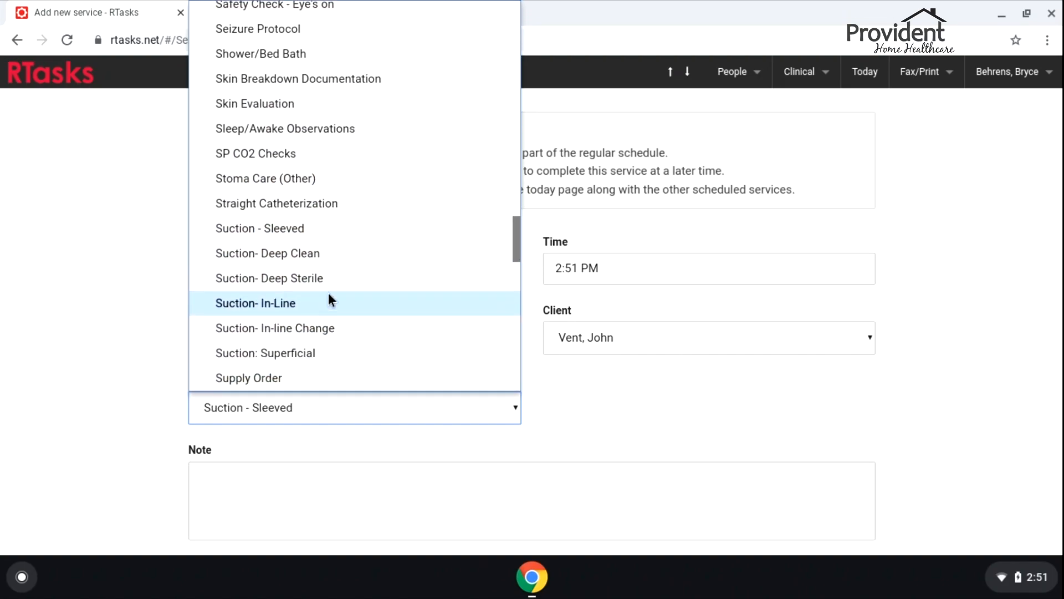
{"action": "left_click", "coordinate": [297, 278]}
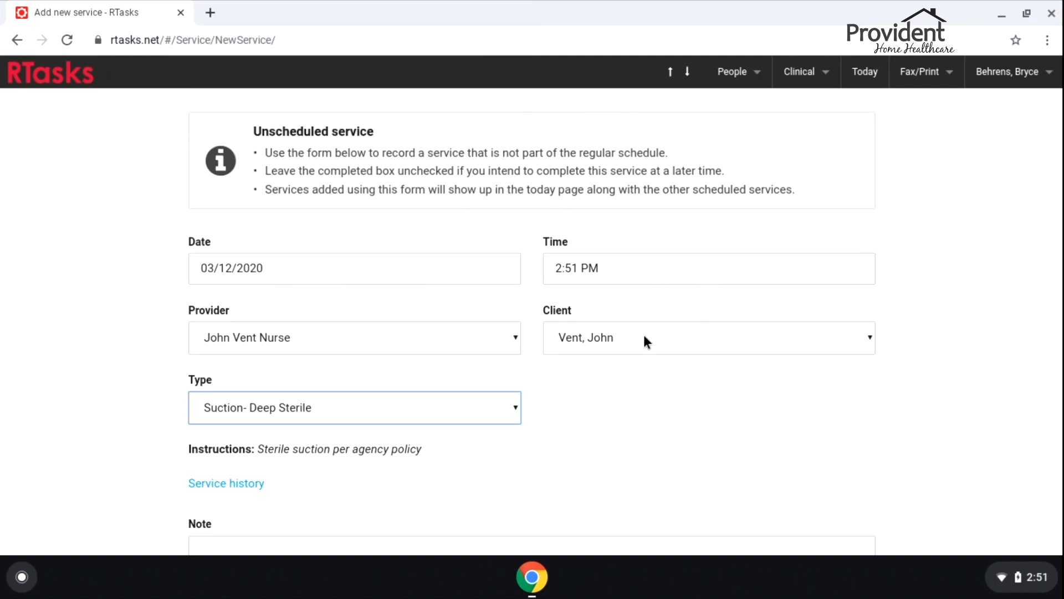
Enter note 'by client request', 2 passes and color white, then save the service
{"action": "scroll", "coordinate": [563, 288], "scroll_direction": "down", "scroll_amount": 4}
{"action": "left_click", "coordinate": [353, 289]}
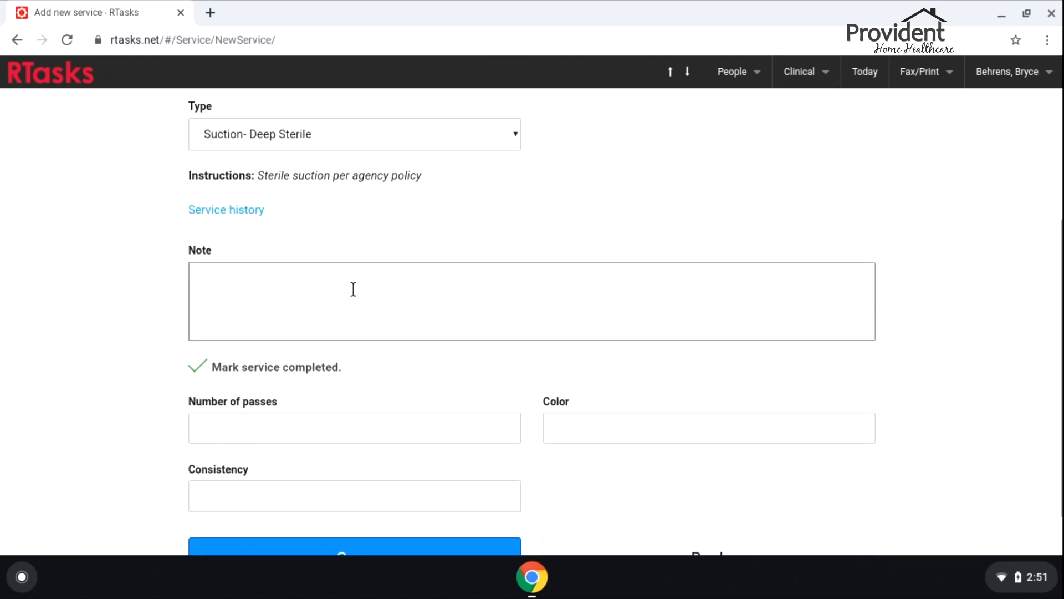
{"action": "type", "text": "by"}
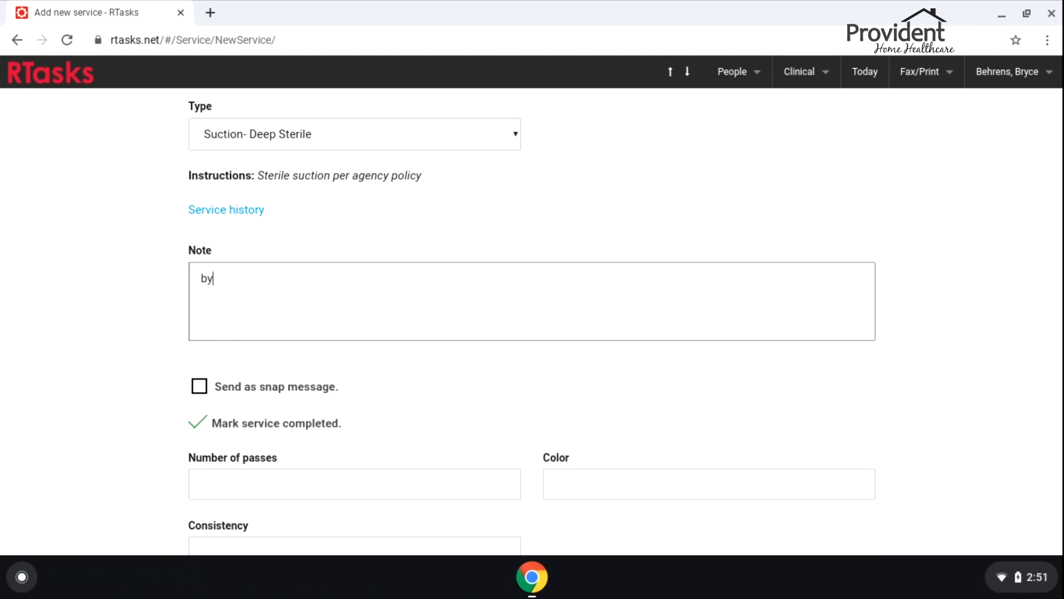
{"action": "type", "text": " client request"}
{"action": "scroll", "coordinate": [355, 388], "scroll_direction": "down", "scroll_amount": 1}
{"action": "left_click", "coordinate": [334, 408]}
{"action": "type", "text": "2"}
{"action": "key", "text": "Tab"}
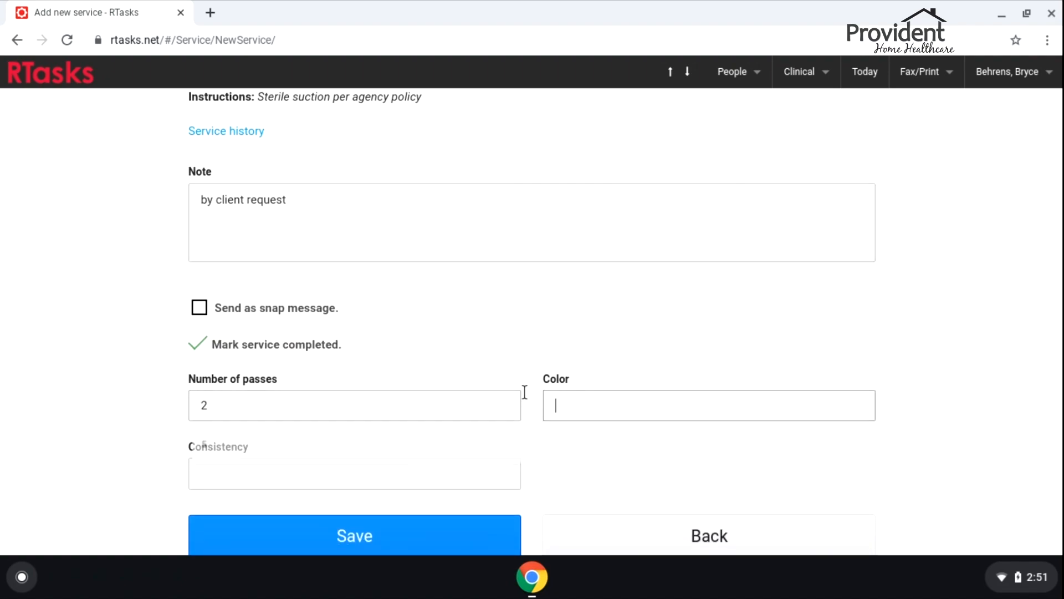
{"action": "type", "text": "white"}
{"action": "key", "text": "Tab"}
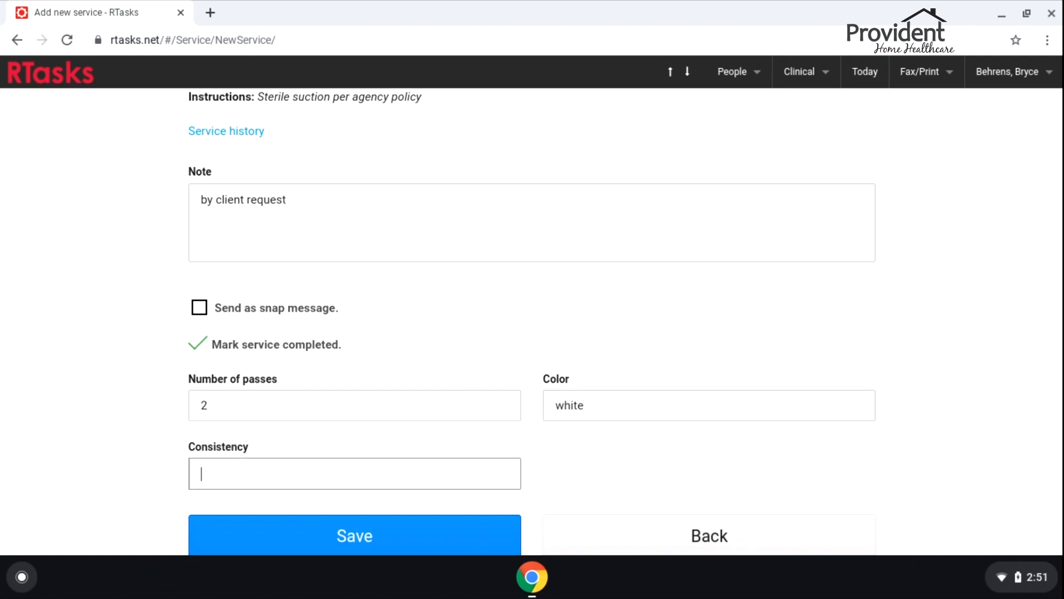
{"action": "left_click", "coordinate": [351, 533]}
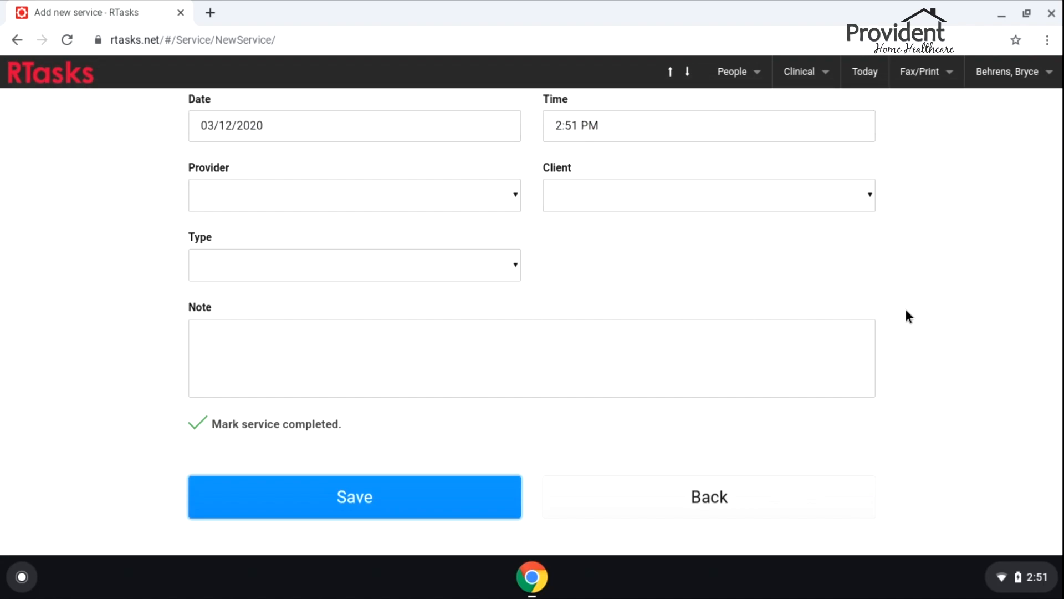
{"action": "scroll", "coordinate": [872, 353], "scroll_direction": "up", "scroll_amount": 3}
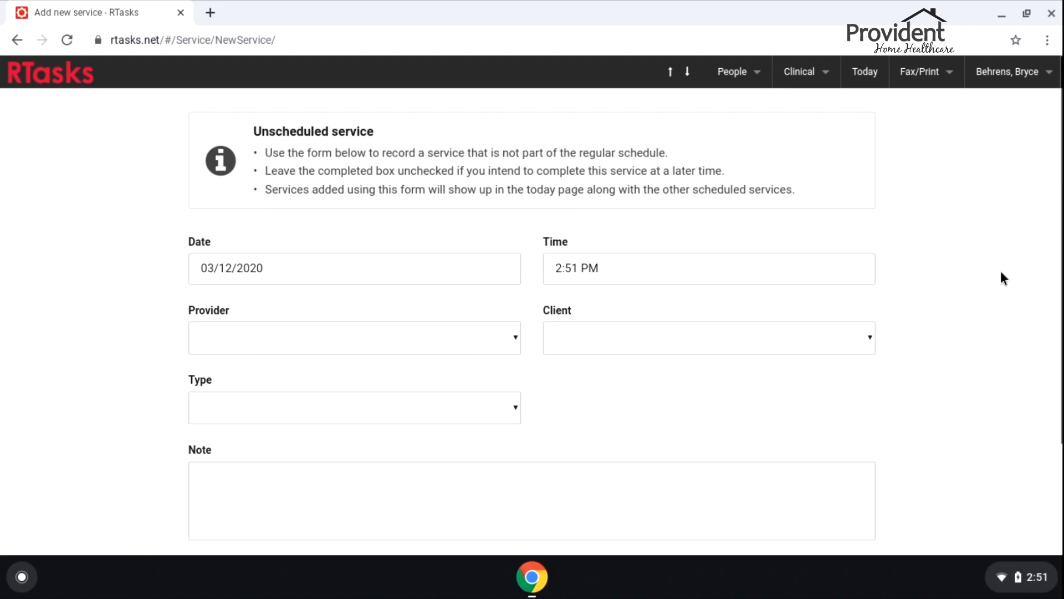
Open the unit 102 client's resident profile from People > Clients and go to their Vitals history
{"action": "mouse_move", "coordinate": [704, 71]}
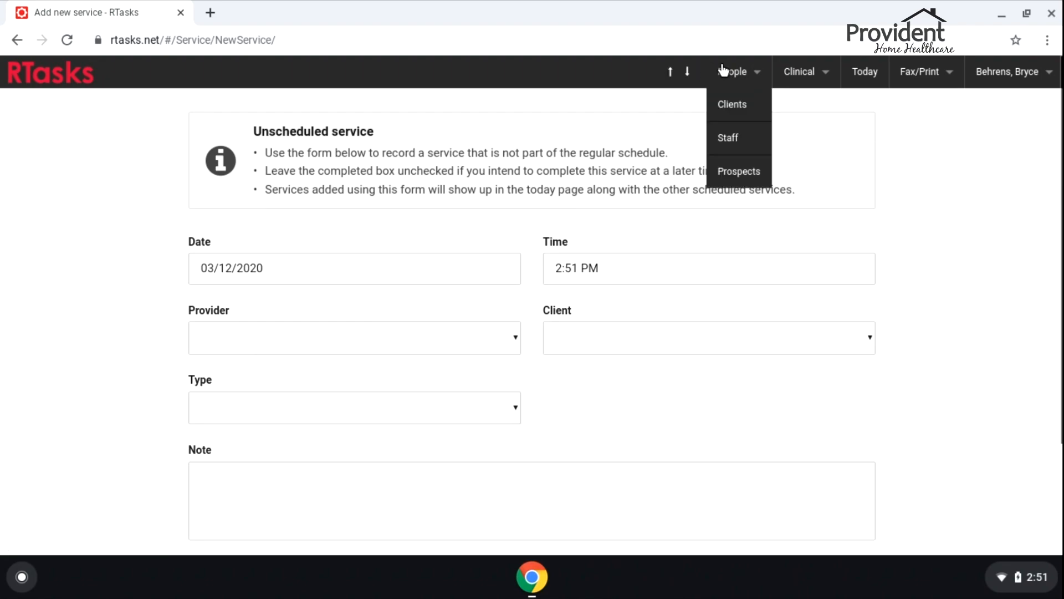
{"action": "left_click", "coordinate": [731, 107]}
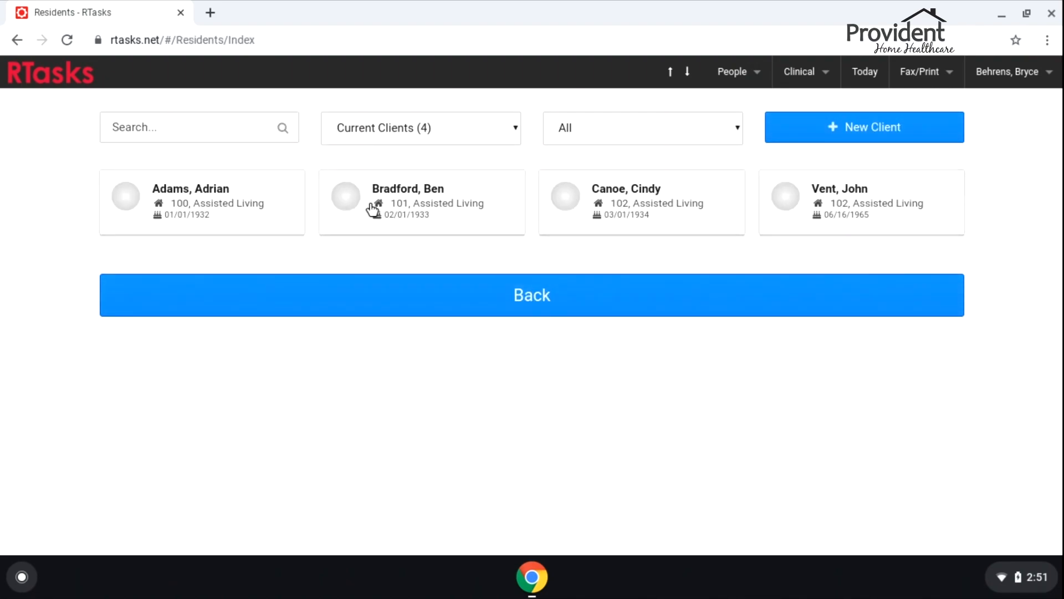
{"action": "left_click", "coordinate": [884, 210]}
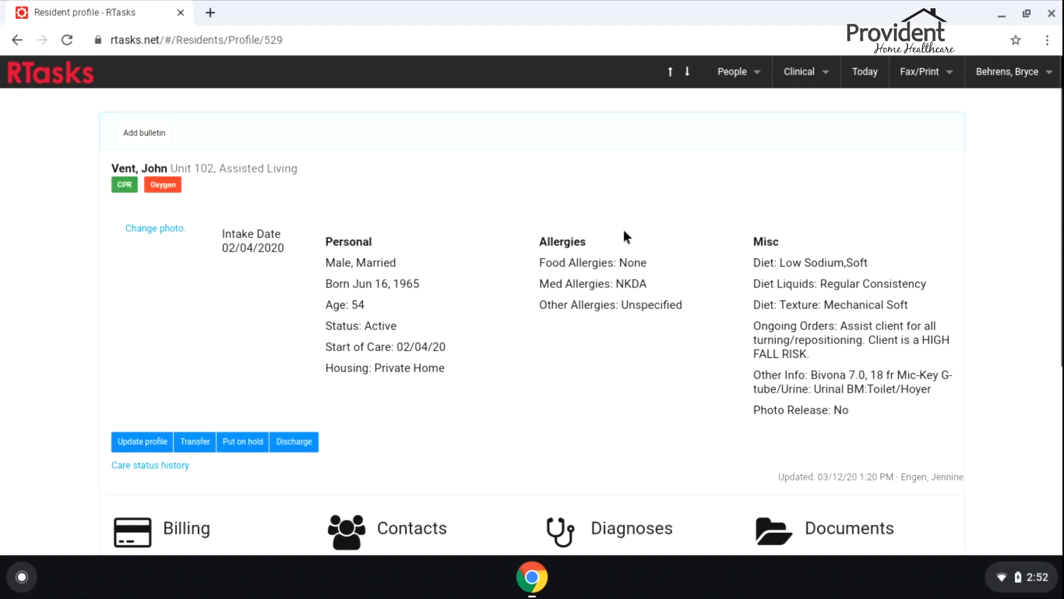
{"action": "scroll", "coordinate": [523, 220], "scroll_direction": "down", "scroll_amount": 3}
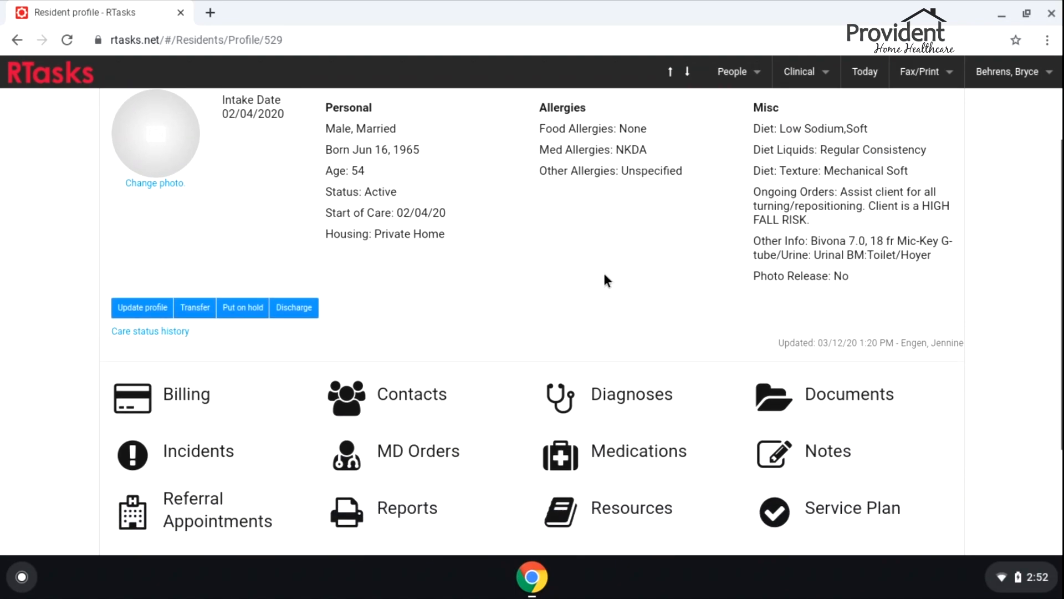
{"action": "scroll", "coordinate": [805, 291], "scroll_direction": "down", "scroll_amount": 1}
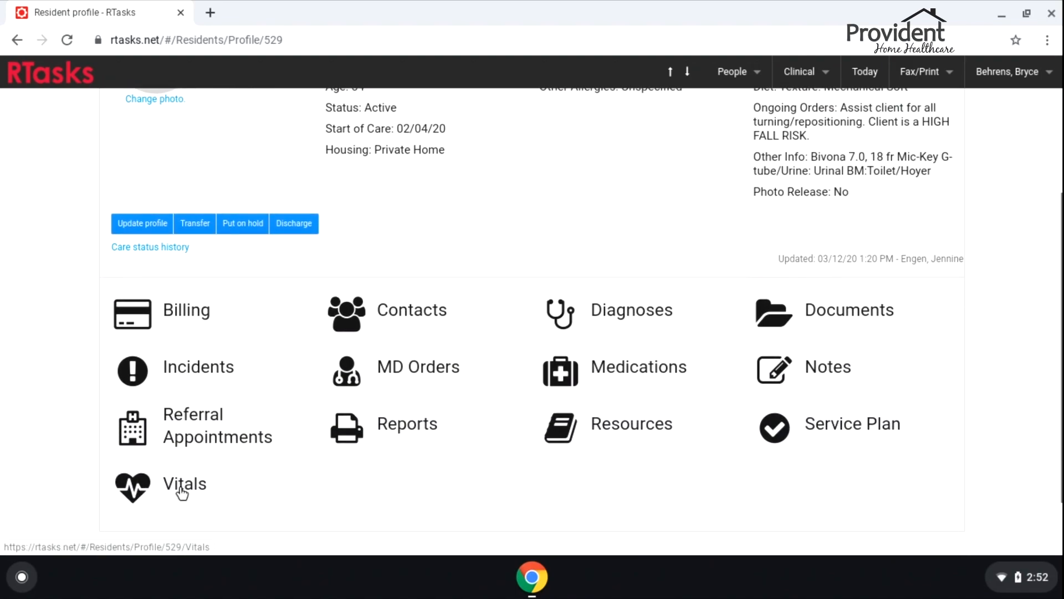
{"action": "left_click", "coordinate": [144, 481]}
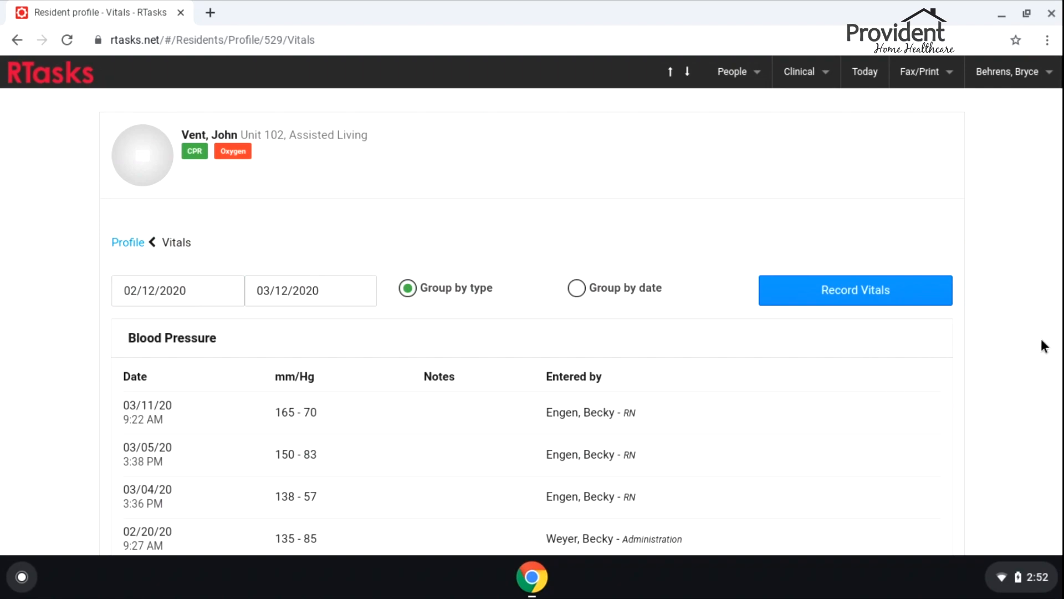
Start recording a new set of vitals for the client
{"action": "scroll", "coordinate": [1038, 211], "scroll_direction": "down", "scroll_amount": 1}
{"action": "scroll", "coordinate": [1034, 213], "scroll_direction": "up", "scroll_amount": 1}
{"action": "left_click", "coordinate": [839, 297]}
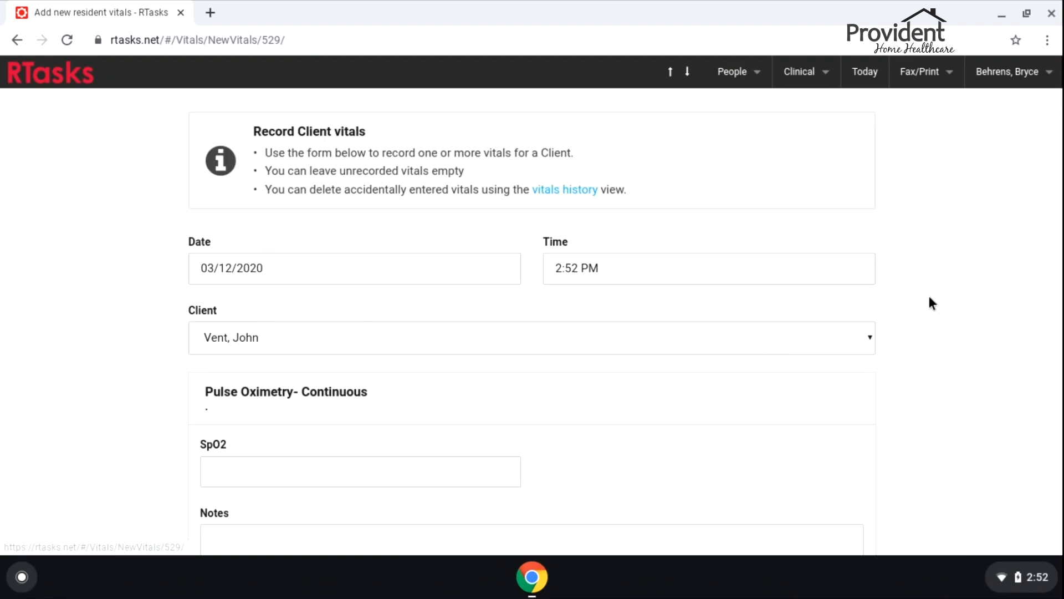
{"action": "scroll", "coordinate": [372, 307], "scroll_direction": "down", "scroll_amount": 1}
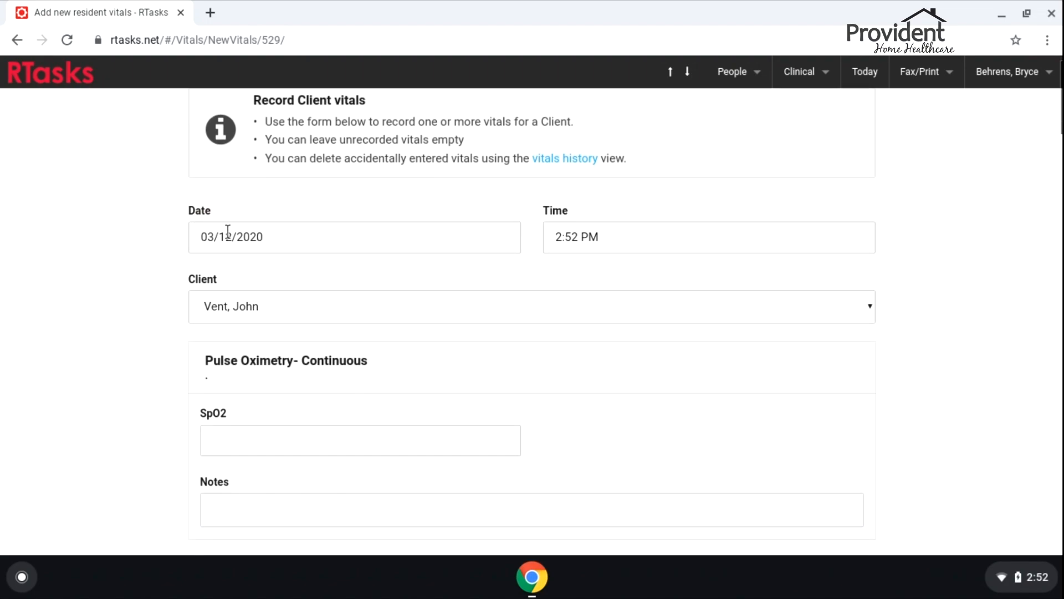
Set the vitals time to 2:00 PM
{"action": "left_click", "coordinate": [618, 236]}
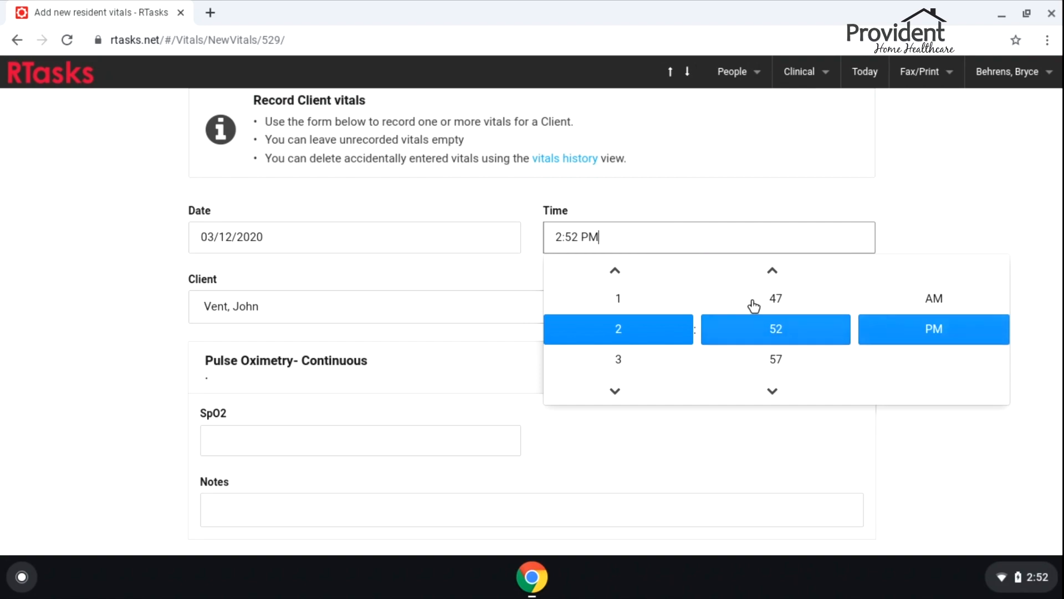
{"action": "left_click", "coordinate": [785, 277]}
{"action": "left_click", "coordinate": [785, 278]}
{"action": "left_click", "coordinate": [785, 277]}
{"action": "left_click", "coordinate": [785, 278]}
{"action": "left_click", "coordinate": [779, 388]}
{"action": "left_click", "coordinate": [776, 299]}
{"action": "left_click", "coordinate": [598, 230]}
{"action": "key", "text": "Left"}
{"action": "key", "text": "Left"}
{"action": "key", "text": "Left"}
{"action": "key", "text": "BackSpace"}
{"action": "type", "text": "0"}
{"action": "left_click", "coordinate": [751, 205]}
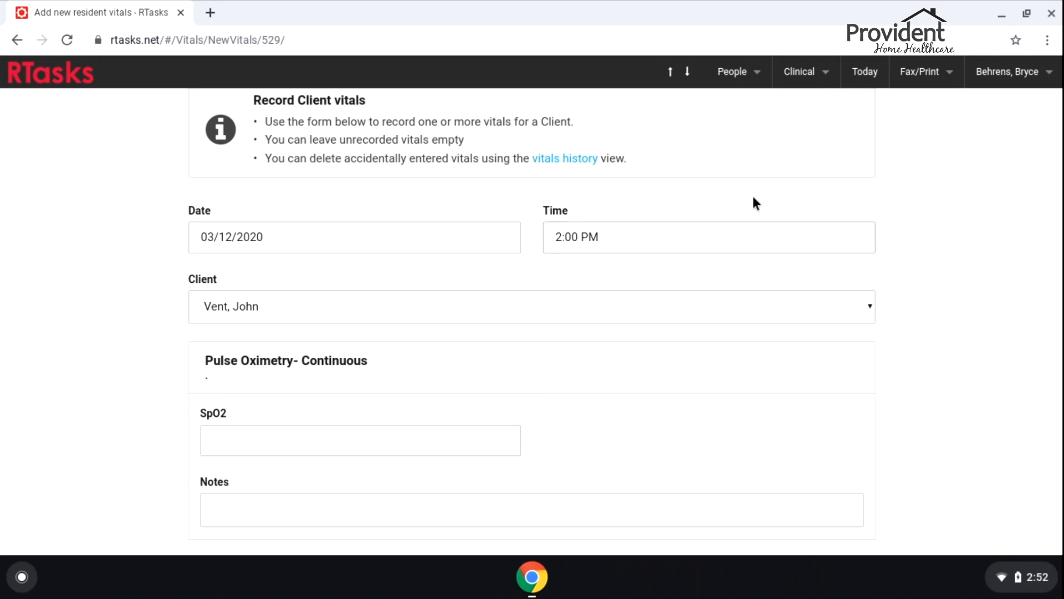
{"action": "scroll", "coordinate": [416, 272], "scroll_direction": "down", "scroll_amount": 2}
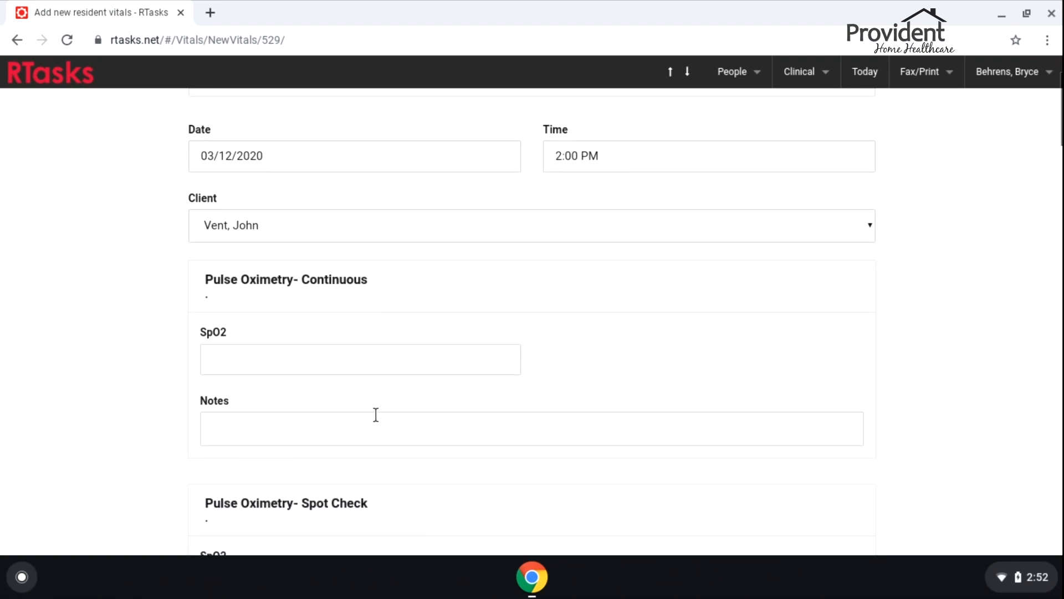
Enter the SpO2 reading and a bowel movement count of 1 noted 'Large formed'
{"action": "left_click", "coordinate": [296, 361]}
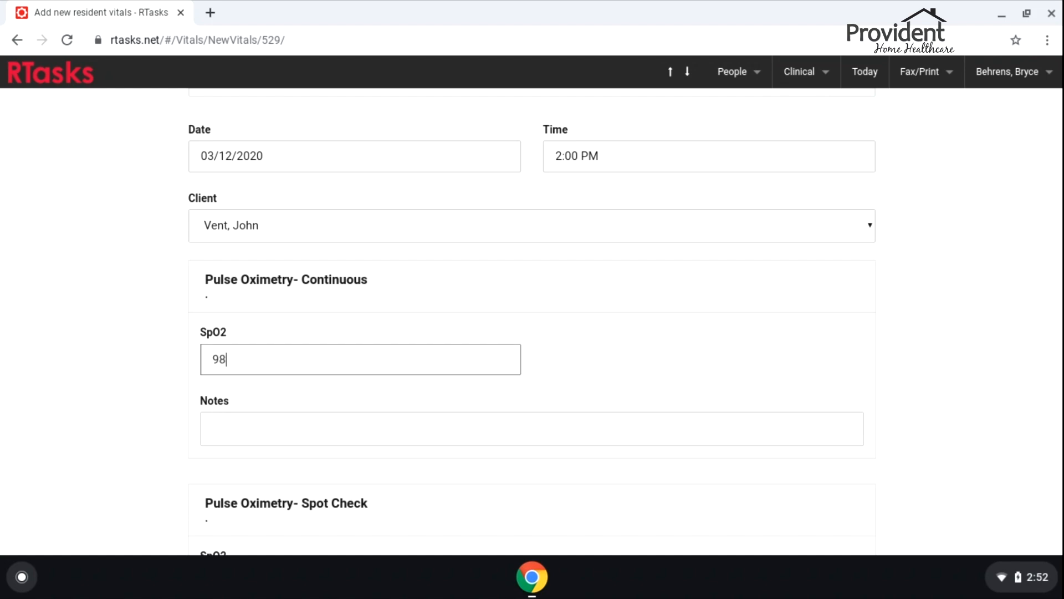
{"action": "scroll", "coordinate": [353, 333], "scroll_direction": "down", "scroll_amount": 9}
{"action": "left_click", "coordinate": [251, 293]}
{"action": "type", "text": "1"}
{"action": "left_click", "coordinate": [283, 375]}
{"action": "type", "text": "La"}
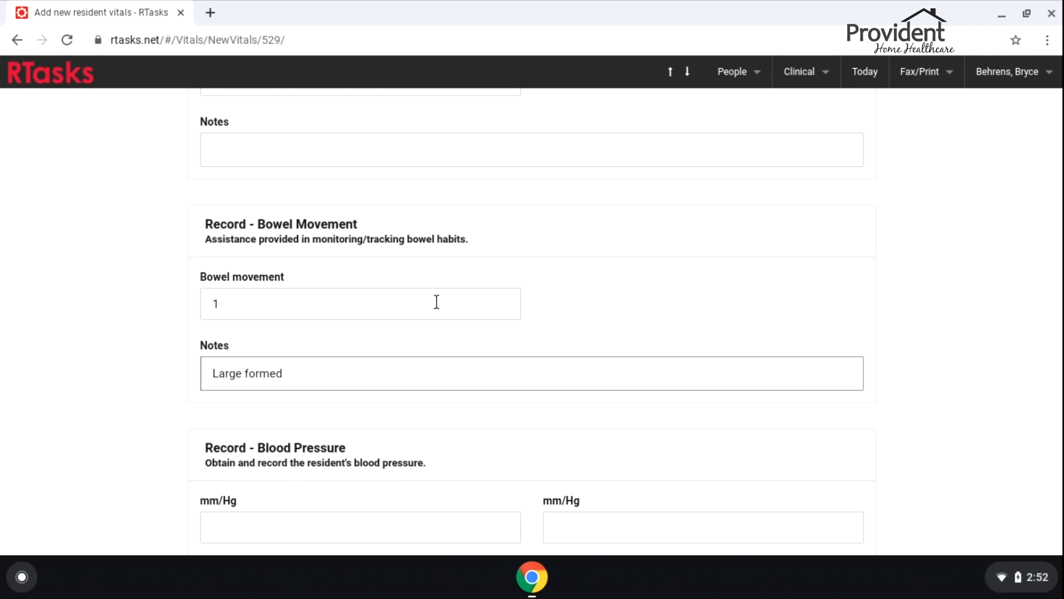
{"action": "type", "text": "rge formed"}
{"action": "scroll", "coordinate": [434, 303], "scroll_direction": "down", "scroll_amount": 8}
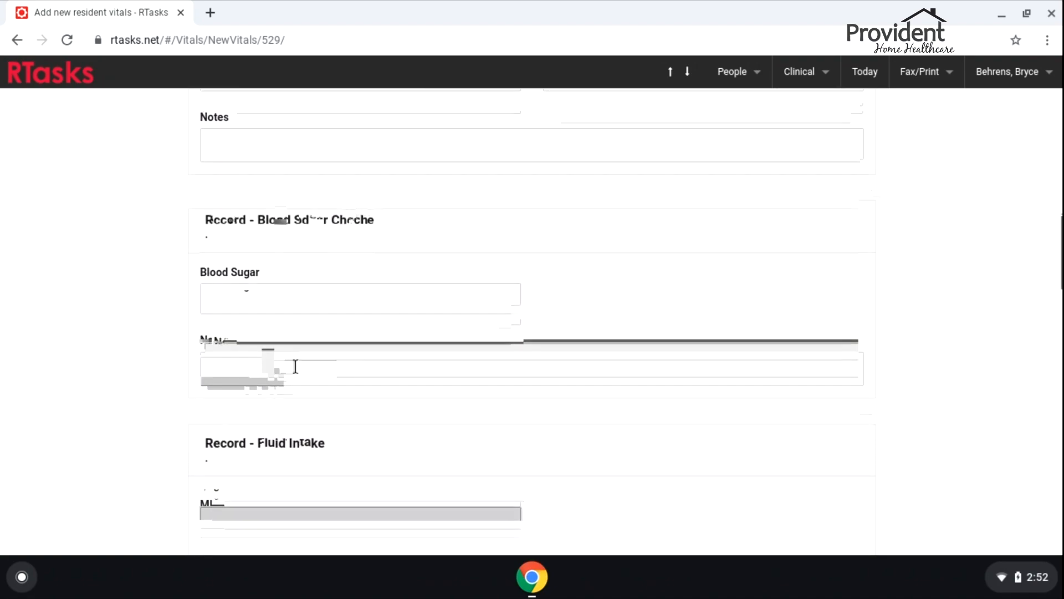
Enter blood sugar 300 with the note 'Just ate a cake' and save the vitals
{"action": "left_click", "coordinate": [356, 281]}
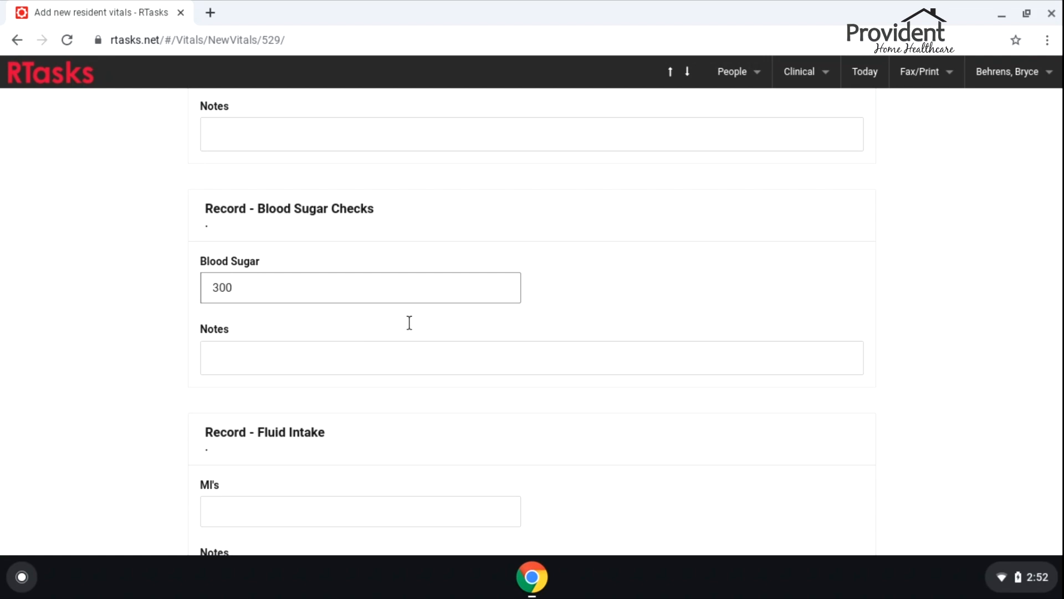
{"action": "type", "text": "300"}
{"action": "left_click", "coordinate": [421, 346]}
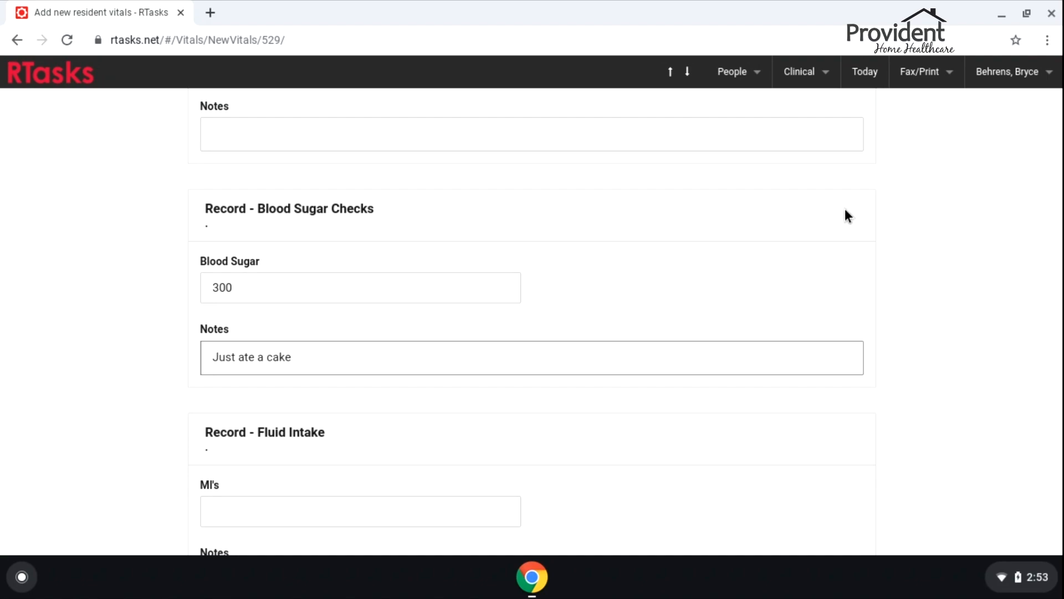
{"action": "scroll", "coordinate": [617, 297], "scroll_direction": "down", "scroll_amount": 15}
{"action": "left_click", "coordinate": [354, 501]}
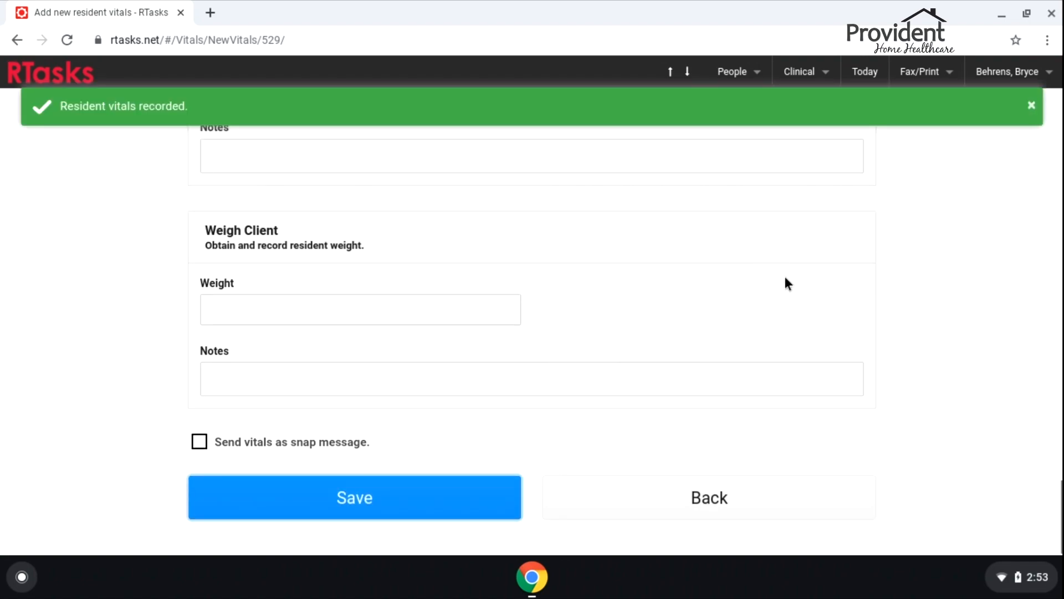
{"action": "scroll", "coordinate": [790, 282], "scroll_direction": "up", "scroll_amount": 15}
{"action": "scroll", "coordinate": [749, 293], "scroll_direction": "up", "scroll_amount": 10}
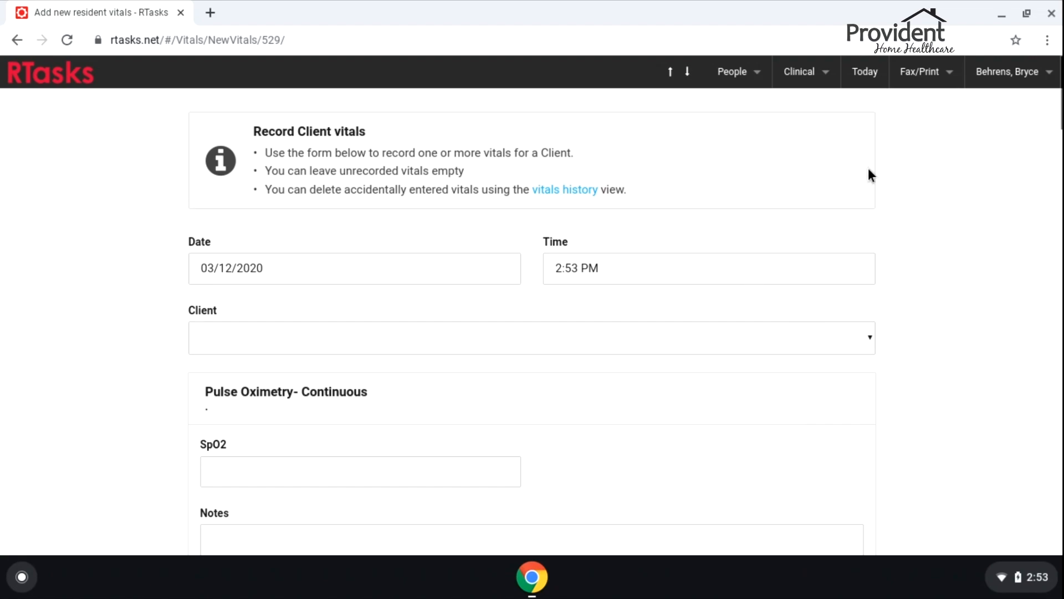
Go to the client's profile via People > Clients and open their Notes
{"action": "left_click", "coordinate": [726, 71]}
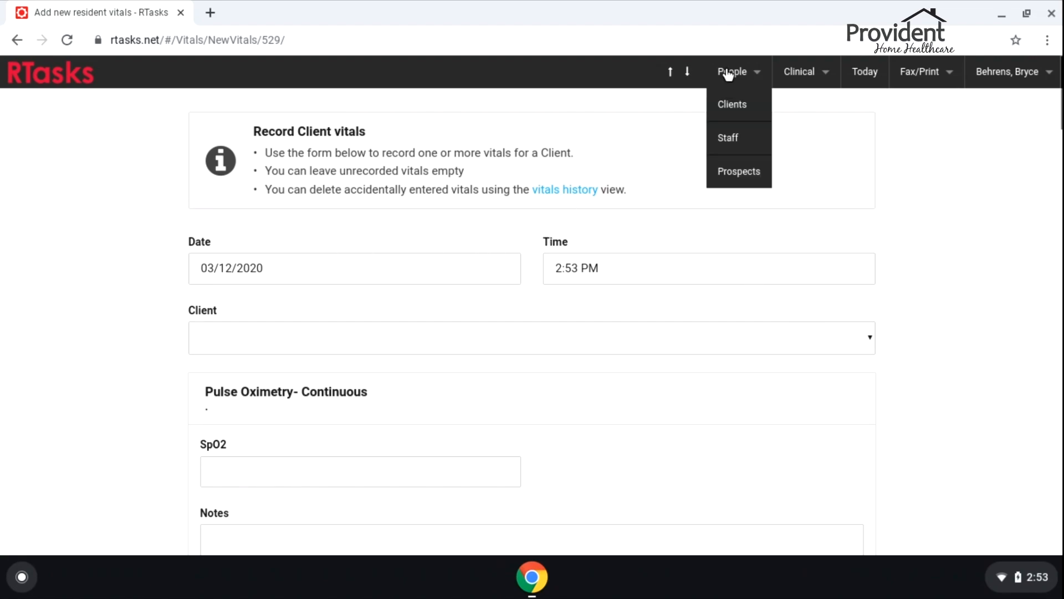
{"action": "left_click", "coordinate": [723, 104]}
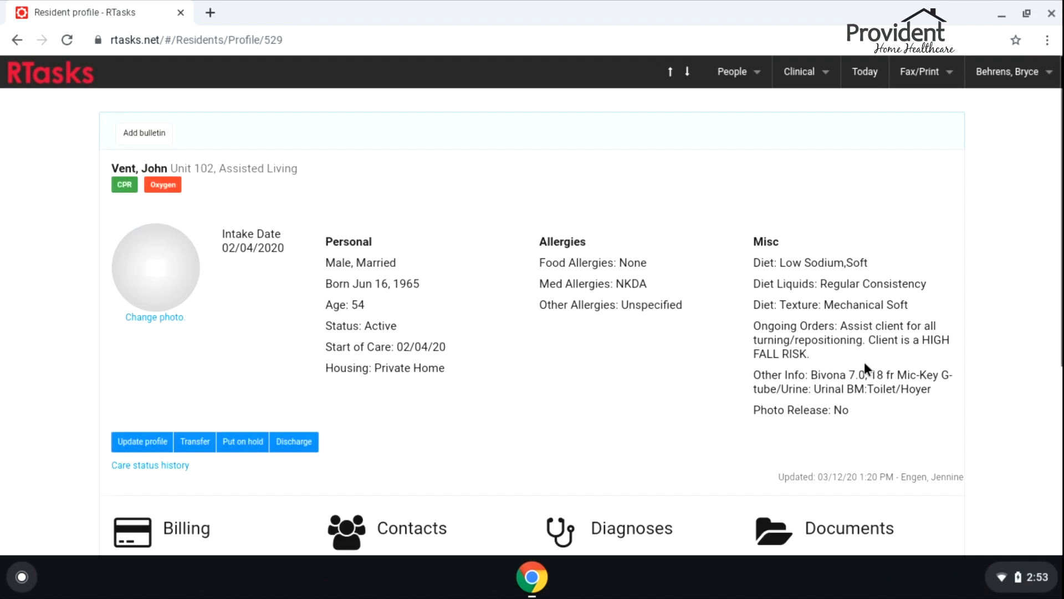
{"action": "scroll", "coordinate": [549, 470], "scroll_direction": "down", "scroll_amount": 4}
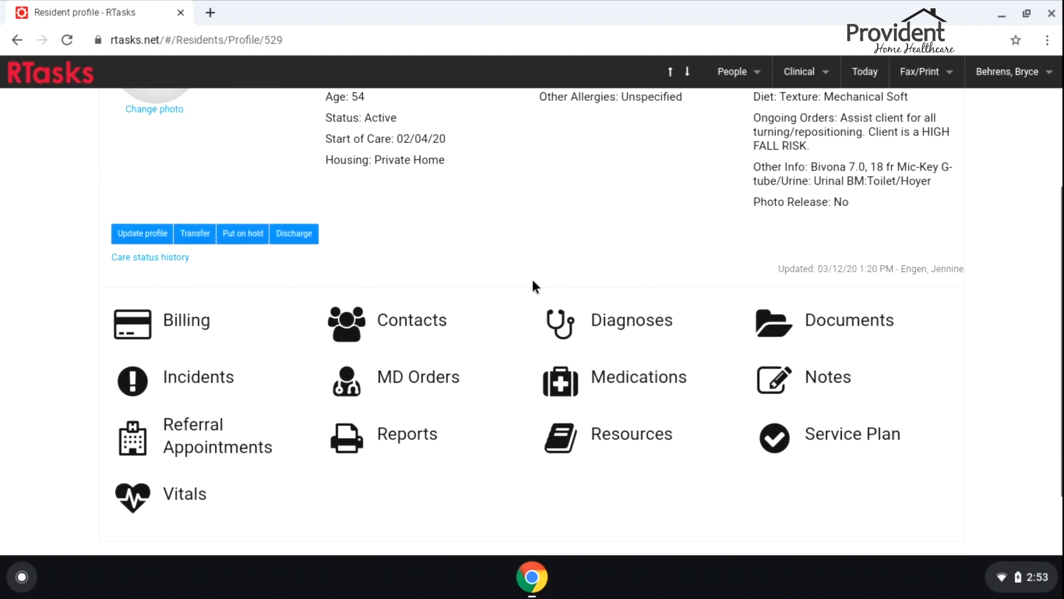
{"action": "left_click", "coordinate": [827, 379]}
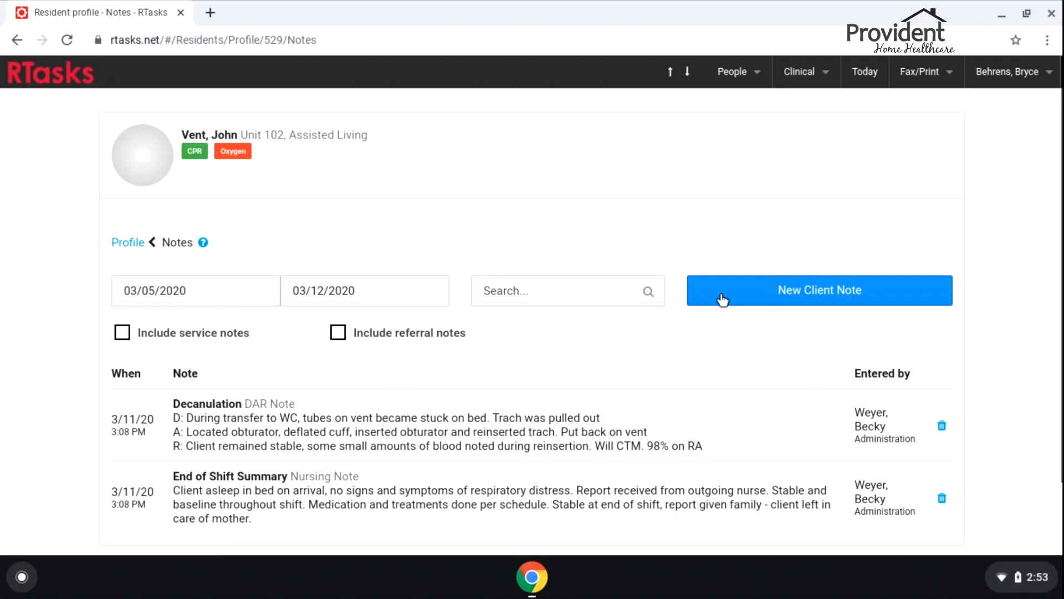
Start a new client note with Nursing Note as the note type
{"action": "left_click", "coordinate": [843, 301]}
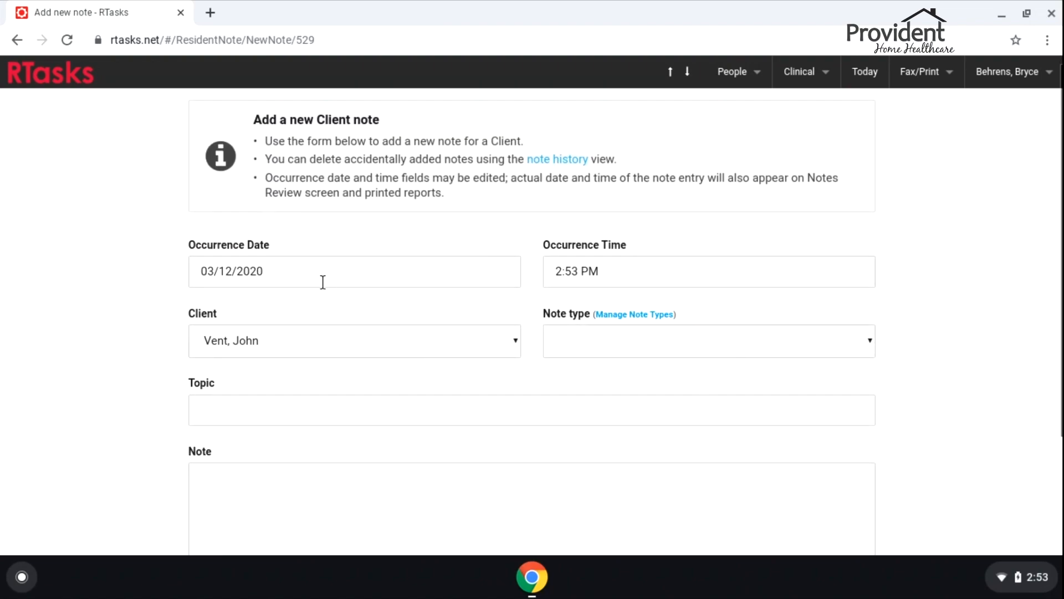
{"action": "left_click", "coordinate": [607, 342]}
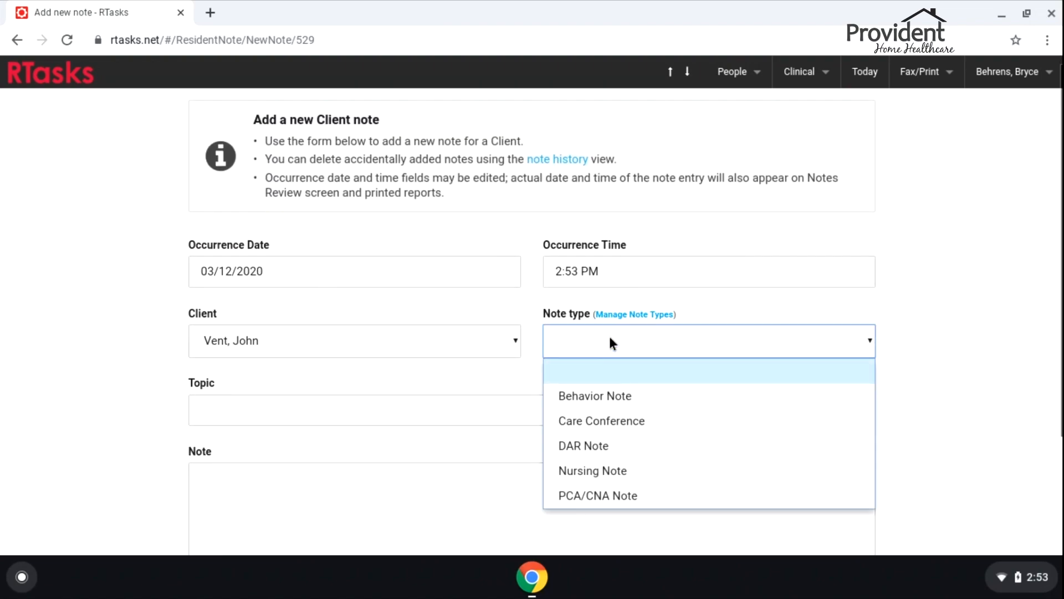
{"action": "scroll", "coordinate": [601, 333], "scroll_direction": "down", "scroll_amount": 1}
{"action": "scroll", "coordinate": [776, 260], "scroll_direction": "down", "scroll_amount": 2}
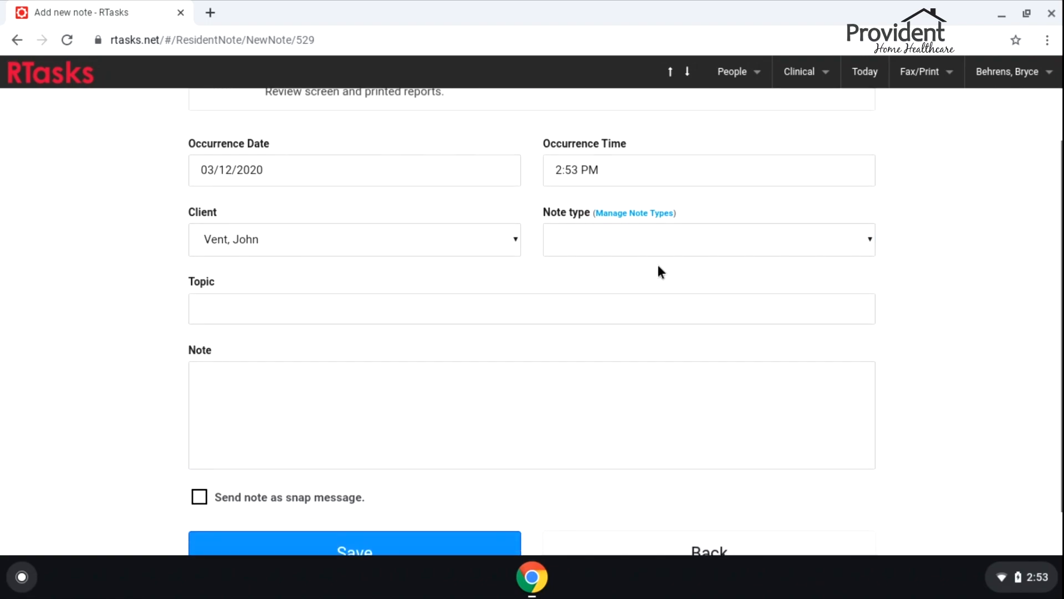
{"action": "left_click", "coordinate": [663, 243]}
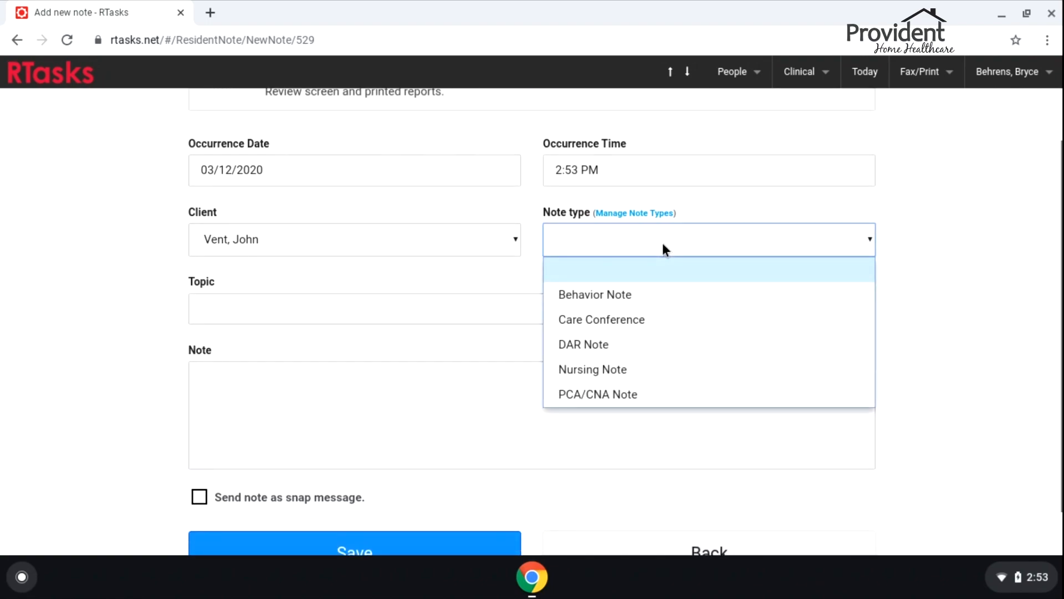
{"action": "left_click", "coordinate": [608, 370]}
Enter topic 'End of shift' and note the client was stable, with no respiratory distress symptoms
{"action": "left_click", "coordinate": [299, 313]}
{"action": "type", "text": "End of shift"}
{"action": "key", "text": "Tab"}
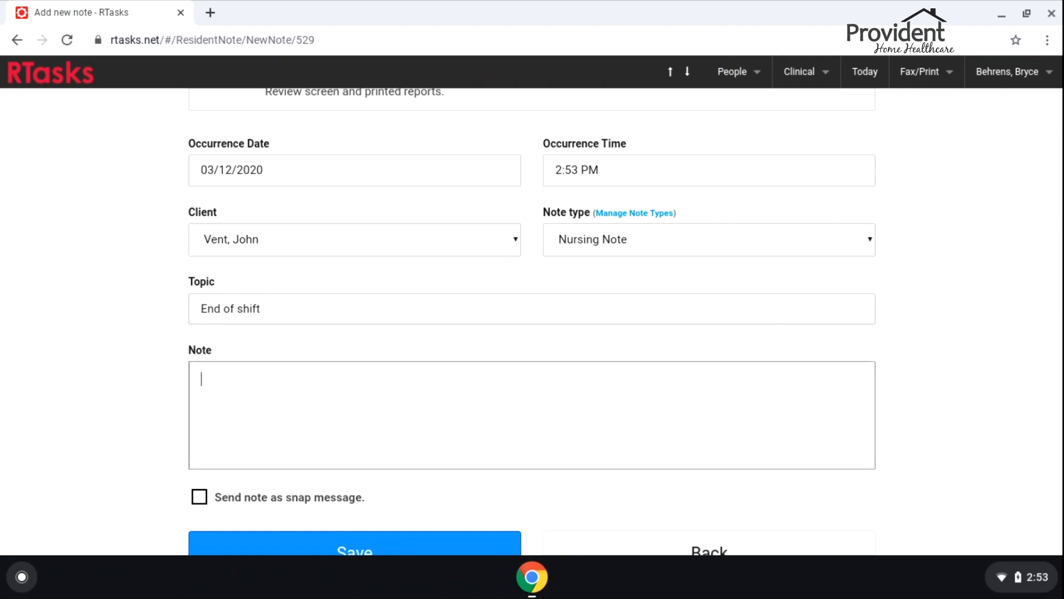
{"action": "type", "text": "Client stabel in bed on arricale"}
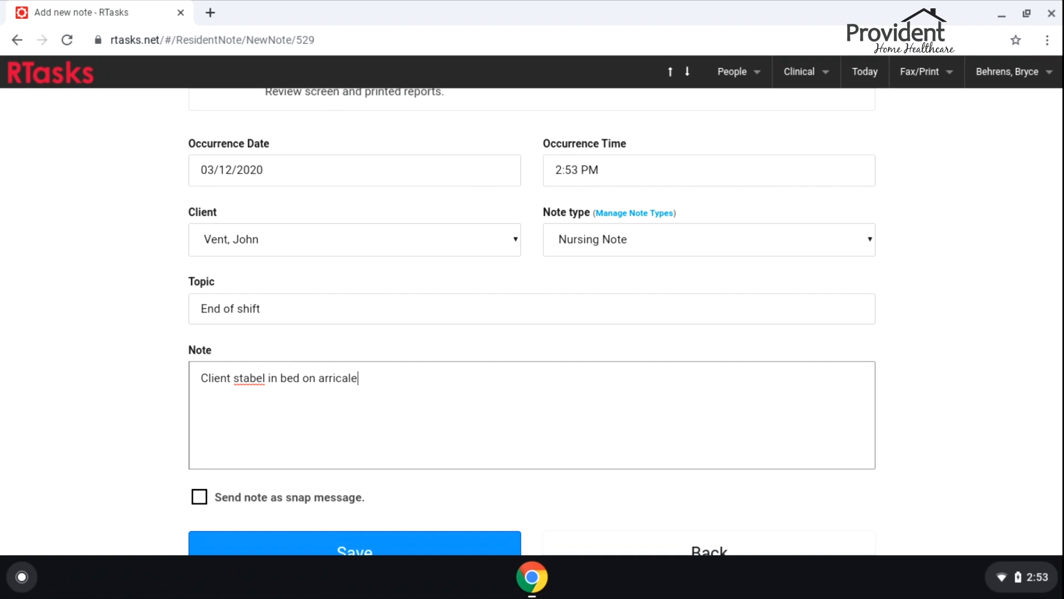
{"action": "key", "text": "BackSpace"}
{"action": "key", "text": "BackSpace"}
{"action": "key", "text": "BackSpace"}
{"action": "key", "text": "BackSpace"}
{"action": "key", "text": "BackSpace"}
{"action": "key", "text": "BackSpace"}
{"action": "key", "text": "BackSpace"}
{"action": "key", "text": "BackSpace"}
{"action": "key", "text": "BackSpace"}
{"action": "key", "text": "BackSpace"}
{"action": "key", "text": "BackSpace"}
{"action": "key", "text": "BackSpace"}
{"action": "key", "text": "BackSpace"}
{"action": "key", "text": "BackSpace"}
{"action": "key", "text": "BackSpace"}
{"action": "key", "text": "BackSpace"}
{"action": "key", "text": "BackSpace"}
{"action": "key", "text": "BackSpace"}
{"action": "key", "text": "BackSpace"}
{"action": "type", "text": "in "}
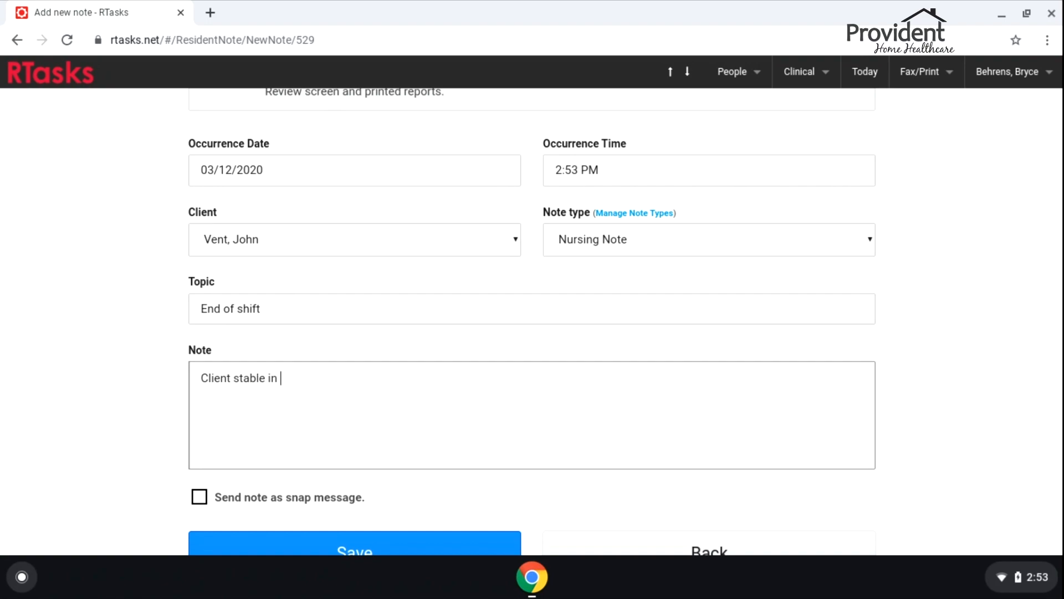
{"action": "type", "text": "bed on arrival, no signs or syp"}
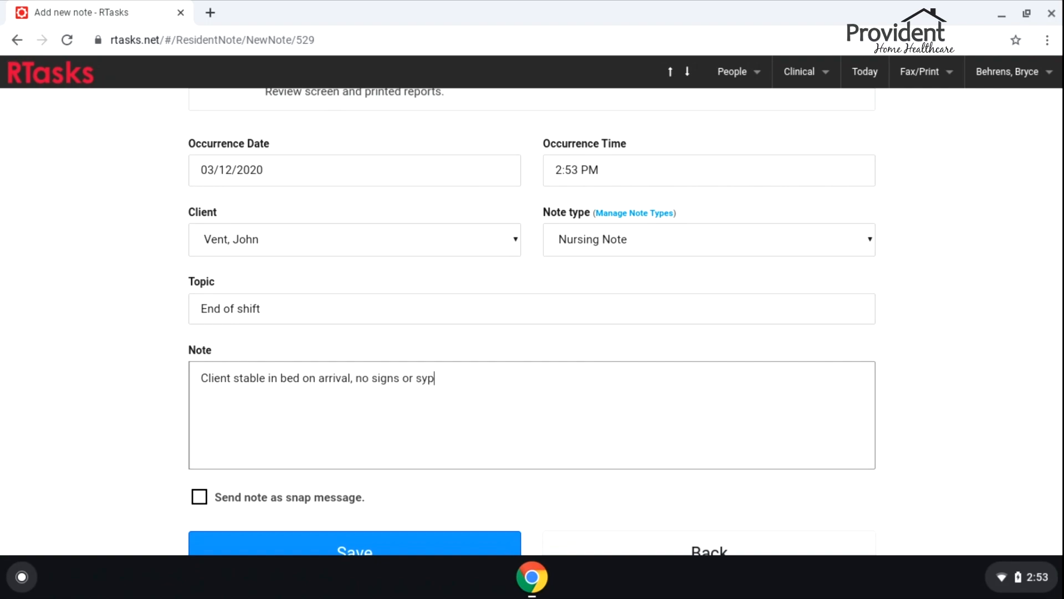
{"action": "key", "text": "BackSpace"}
{"action": "type", "text": "mproms of respiraotyr"}
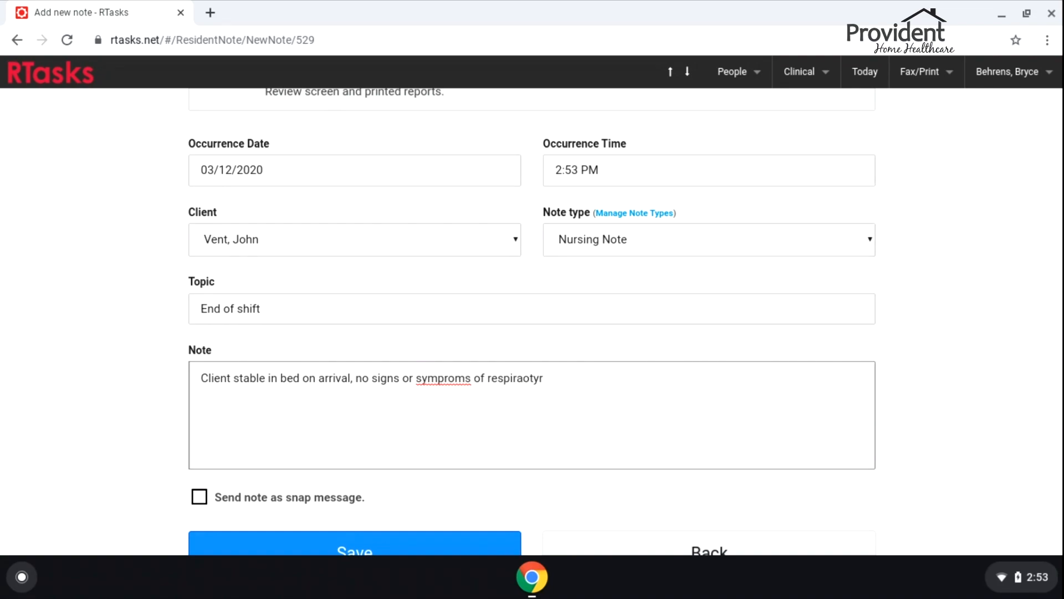
{"action": "key", "text": "BackSpace"}
{"action": "type", "text": "tory distress."}
Correct the misspelling 'symproms' to 'symptoms' using spell check
{"action": "right_click", "coordinate": [443, 391]}
{"action": "left_click", "coordinate": [429, 382]}
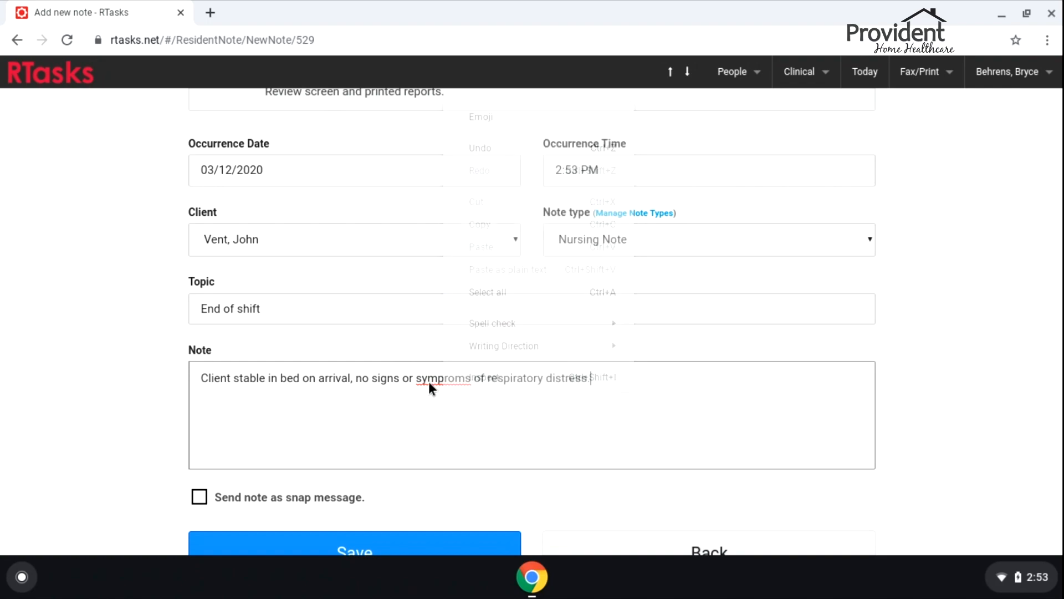
{"action": "right_click", "coordinate": [460, 380]}
{"action": "left_click", "coordinate": [556, 161]}
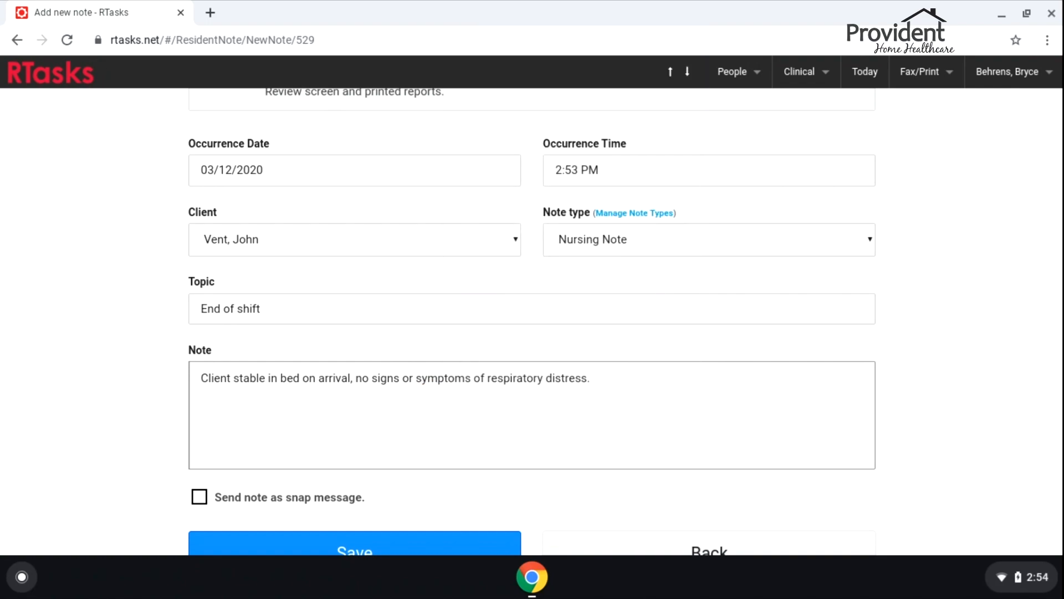
Finish the note with the stable, sleeping shift and handover to the incoming nurse, then save
{"action": "type", "text": "Asleep on vent. Stable throughout day, sleeping entire shift. "}
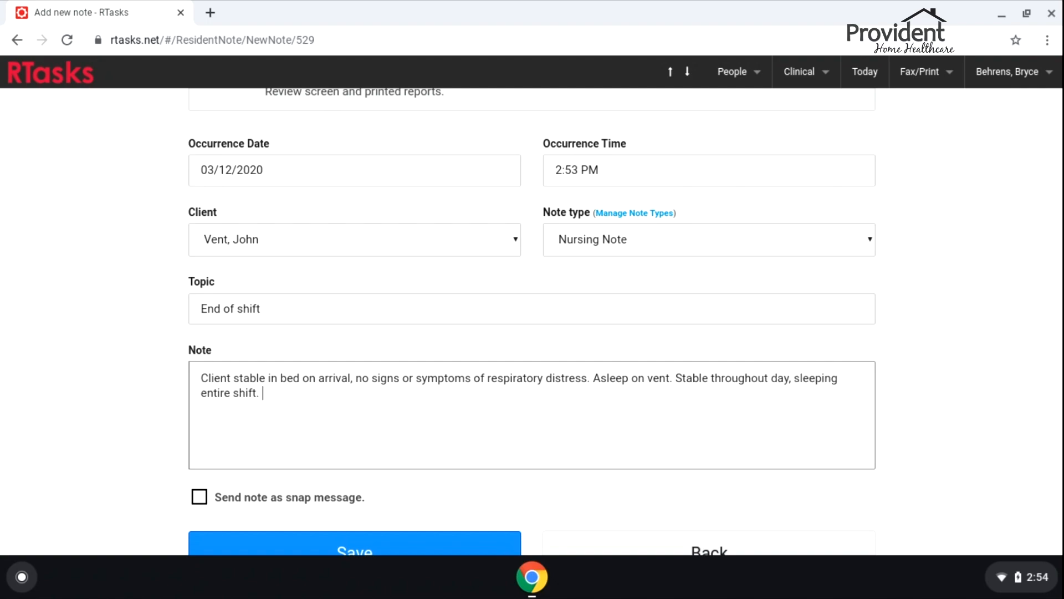
{"action": "type", "text": "Stable at end of shift, "}
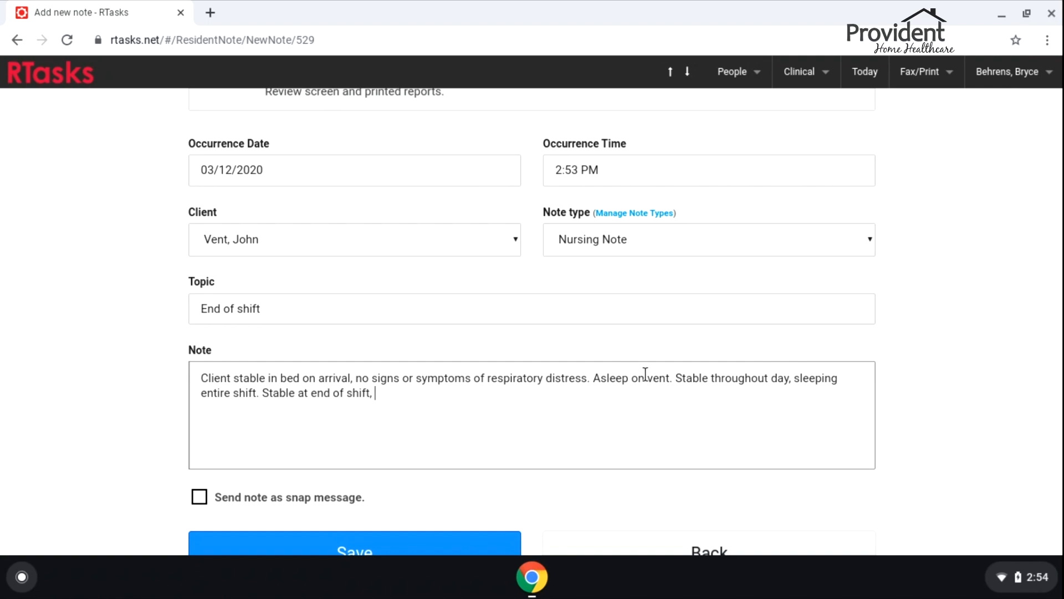
{"action": "type", "text": "report given to incoming nurse. N"}
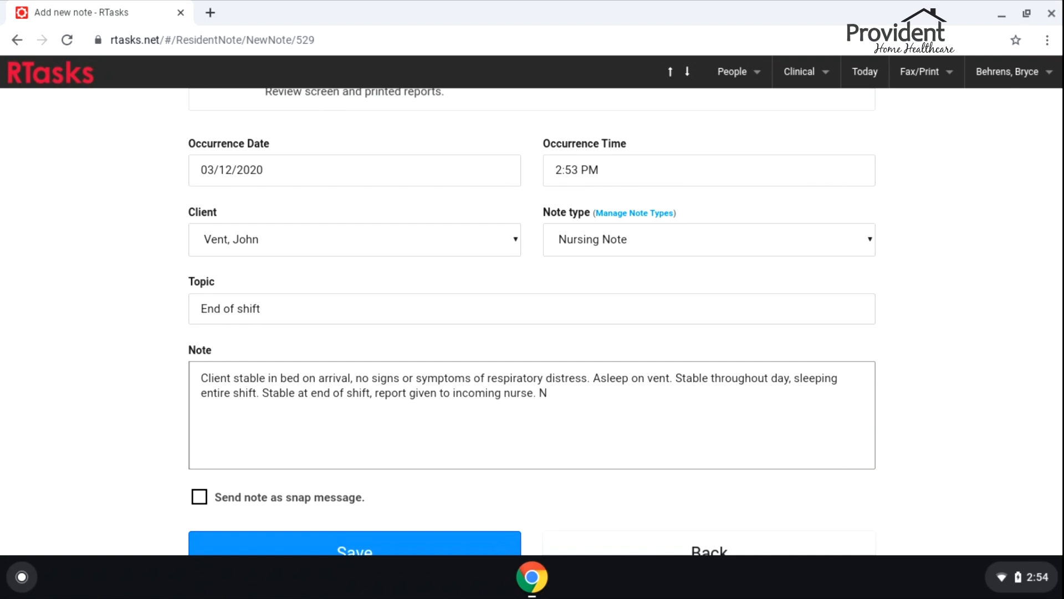
{"action": "key", "text": "BackSpace"}
{"action": "type", "text": "Left in care of"}
{"action": "type", "text": " incoming nurse"}
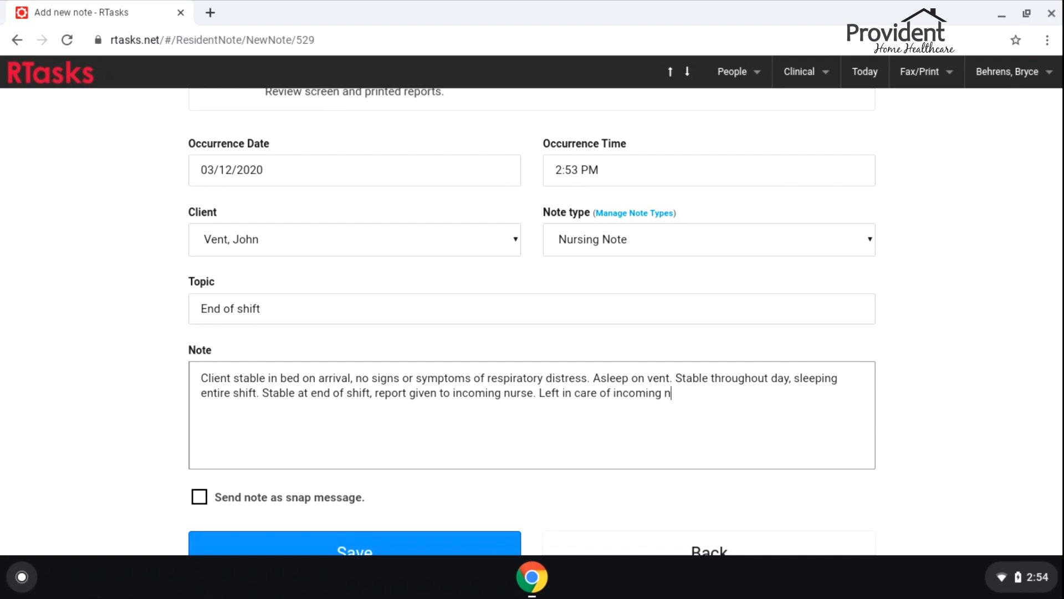
{"action": "scroll", "coordinate": [666, 434], "scroll_direction": "down", "scroll_amount": 1}
{"action": "left_click", "coordinate": [351, 508]}
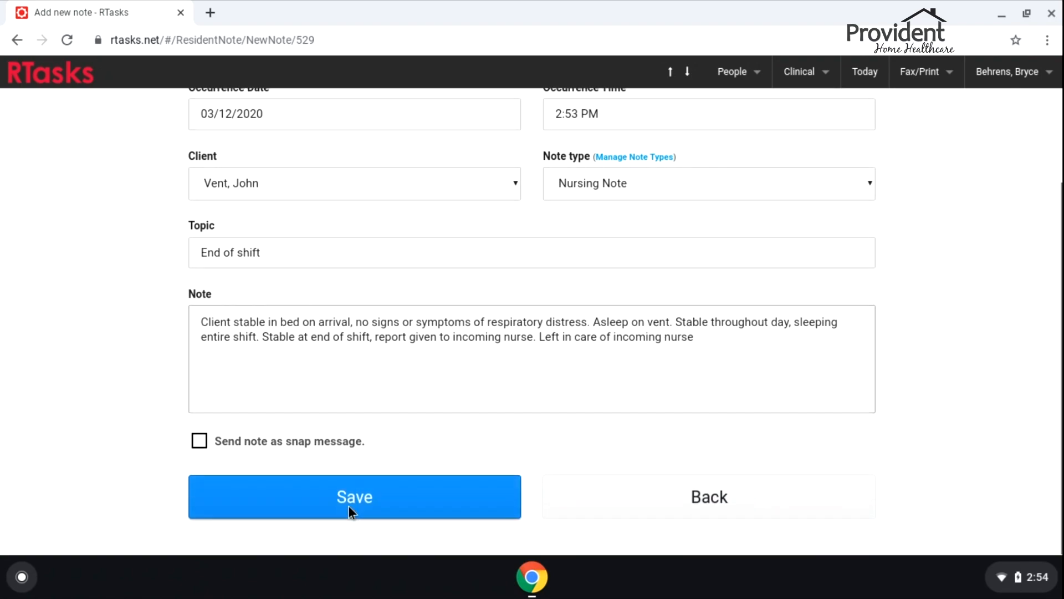
{"action": "left_click", "coordinate": [1032, 105]}
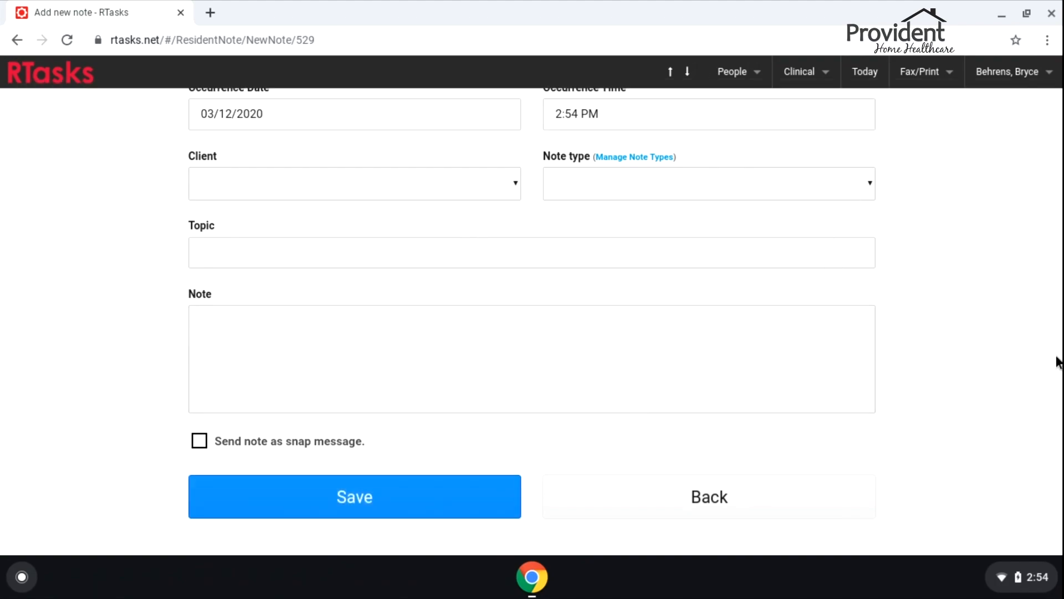
Open the Today task list and delete the 'medi' search text
{"action": "scroll", "coordinate": [1006, 302], "scroll_direction": "up", "scroll_amount": 3}
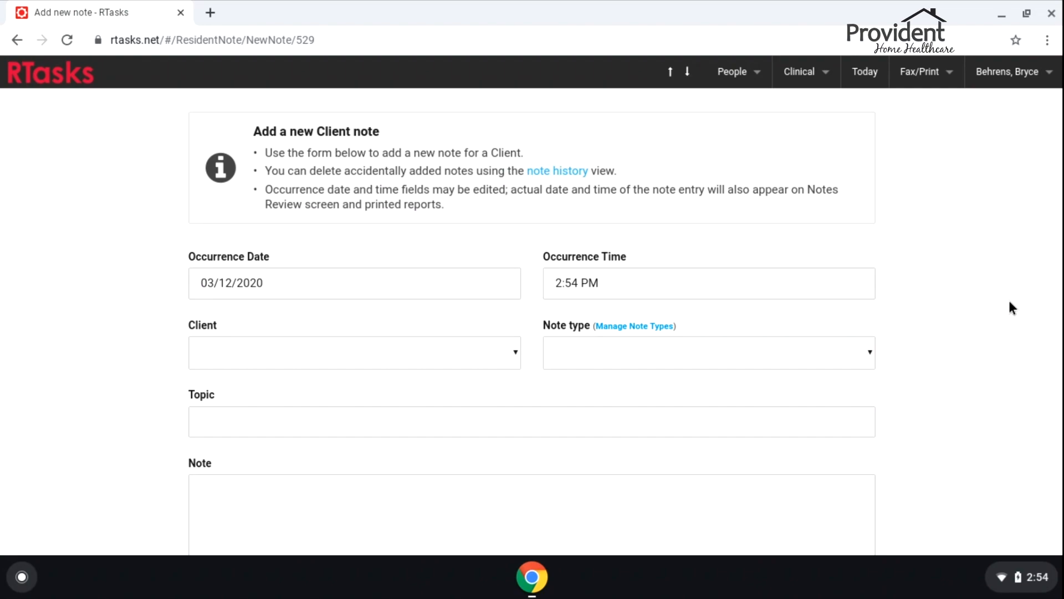
{"action": "left_click", "coordinate": [868, 77]}
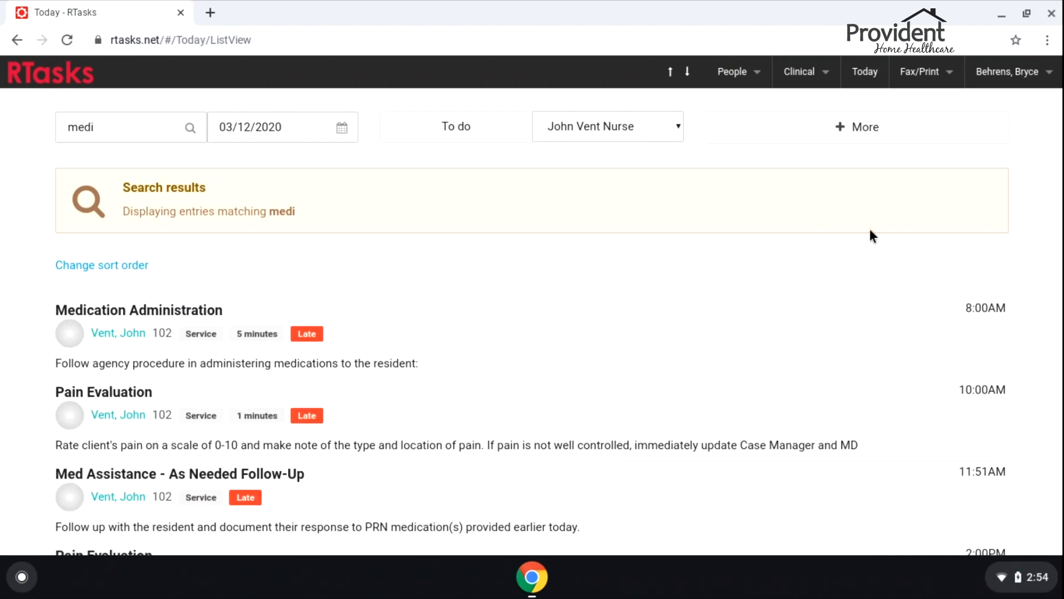
{"action": "left_click_drag", "start_coordinate": [173, 133], "coordinate": [5, 130]}
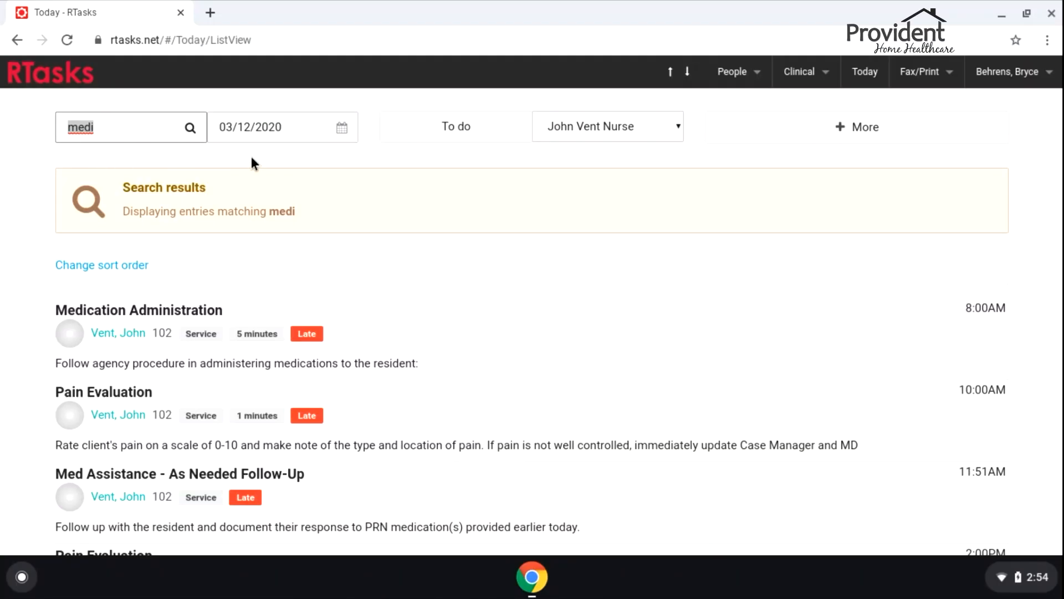
{"action": "key", "text": "BackSpace"}
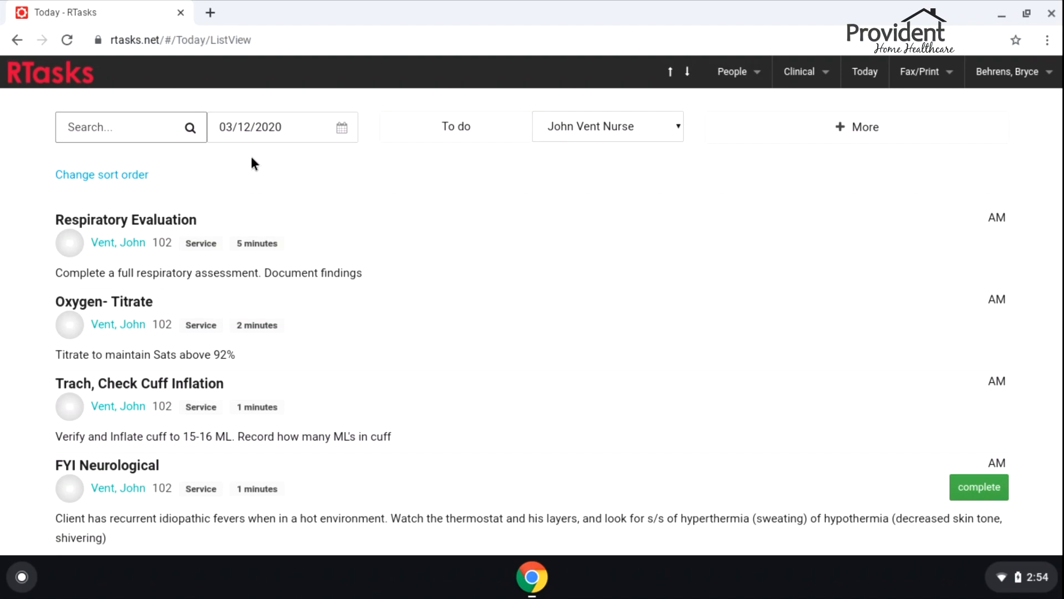